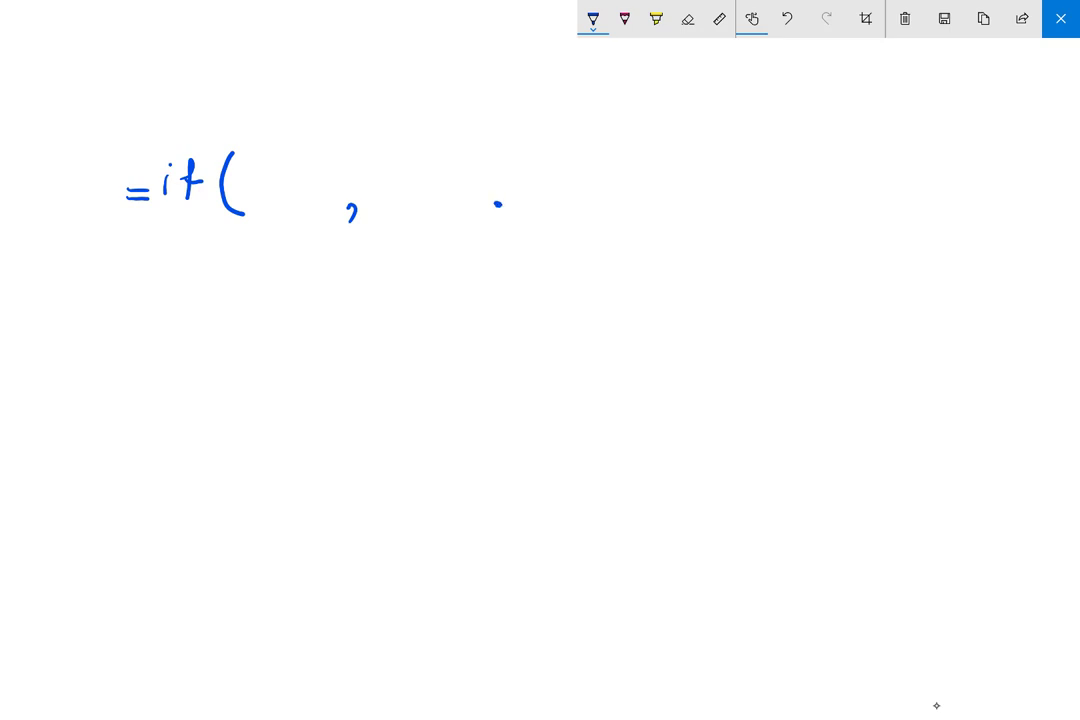
Handwrite the IF syntax's closing parenthesis, a boxed condition labelled True with a brace below, and an underlined Persian word as the second argument
left_click_drag(557, 152, 558, 229)
mouse_move(278, 158)
left_mouse_down()
mouse_move(253, 185)
mouse_move(326, 168)
mouse_move(276, 161)
mouse_move(277, 128)
mouse_move(270, 156)
mouse_move(299, 130)
mouse_move(313, 145)
mouse_move(346, 145)
left_mouse_up()
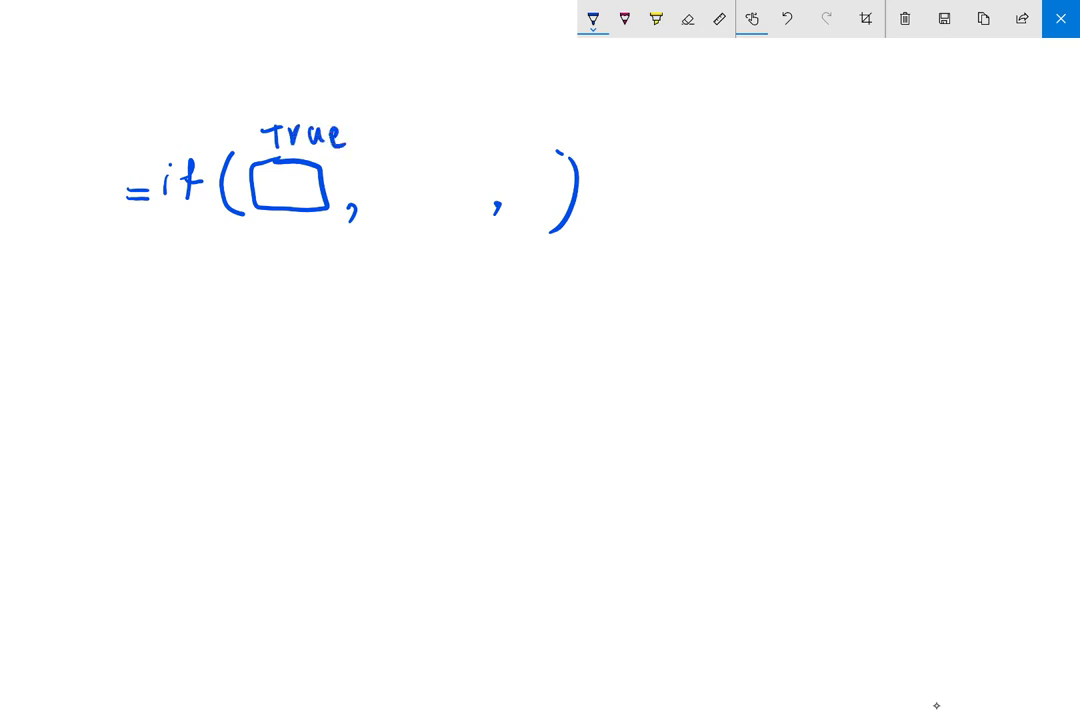
mouse_move(306, 236)
left_mouse_down()
mouse_move(288, 264)
mouse_move(316, 306)
left_mouse_up()
left_click_drag(314, 285, 323, 282)
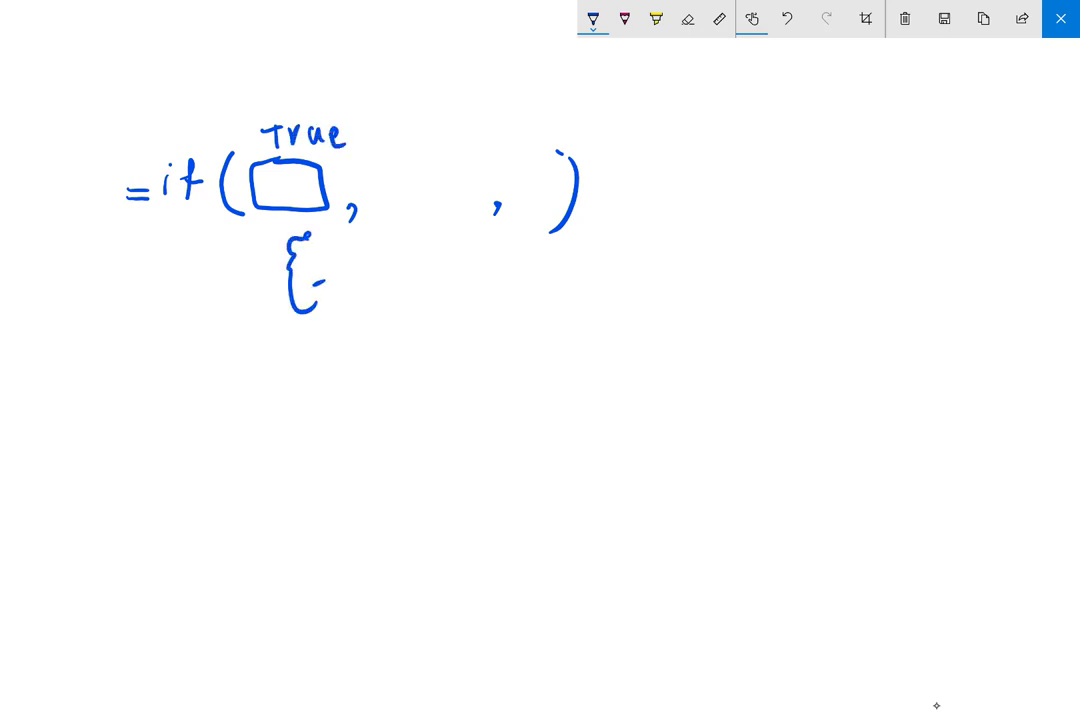
mouse_move(467, 176)
left_mouse_down()
mouse_move(452, 210)
mouse_move(377, 224)
mouse_move(446, 250)
mouse_move(490, 244)
left_mouse_up()
left_click(421, 231)
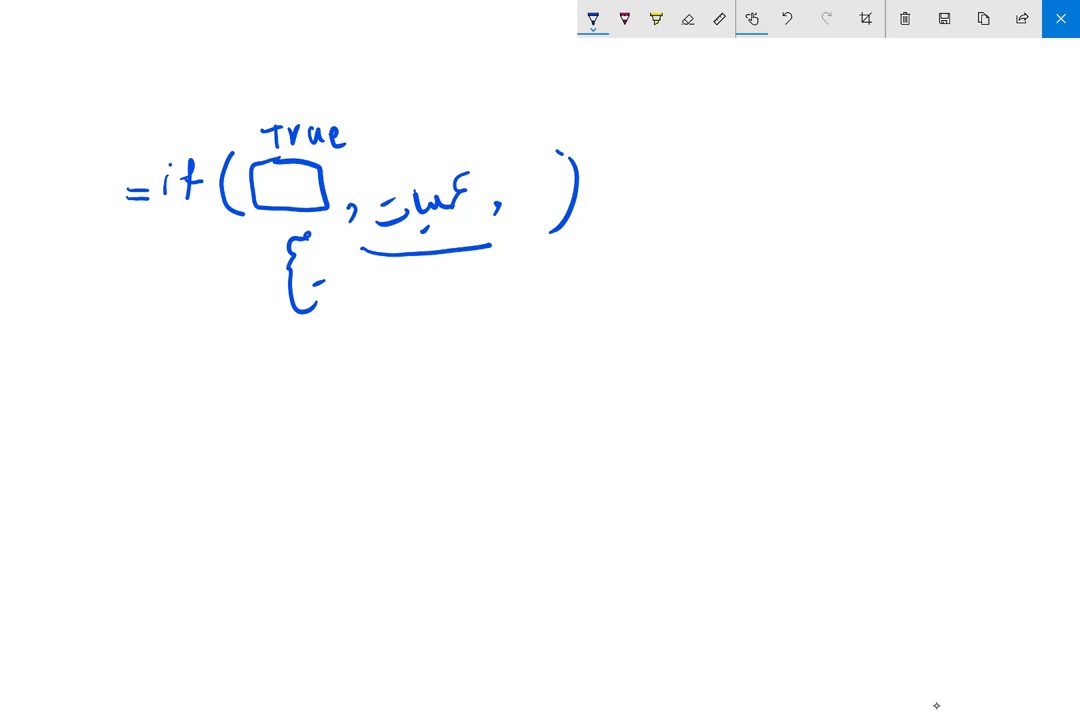
Add the Persian word as the third argument, write False above, and draw arrows from True and False to their respective arguments
left_click_drag(352, 128, 418, 160)
left_click_drag(362, 86, 428, 90)
mouse_move(335, 34)
left_mouse_down()
mouse_move(334, 60)
mouse_move(346, 34)
left_mouse_up()
left_click_drag(327, 50, 358, 56)
mouse_move(428, 40)
left_mouse_down()
mouse_move(433, 66)
mouse_move(489, 62)
mouse_move(542, 128)
mouse_move(562, 190)
mouse_move(545, 200)
mouse_move(550, 165)
mouse_move(524, 178)
left_mouse_up()
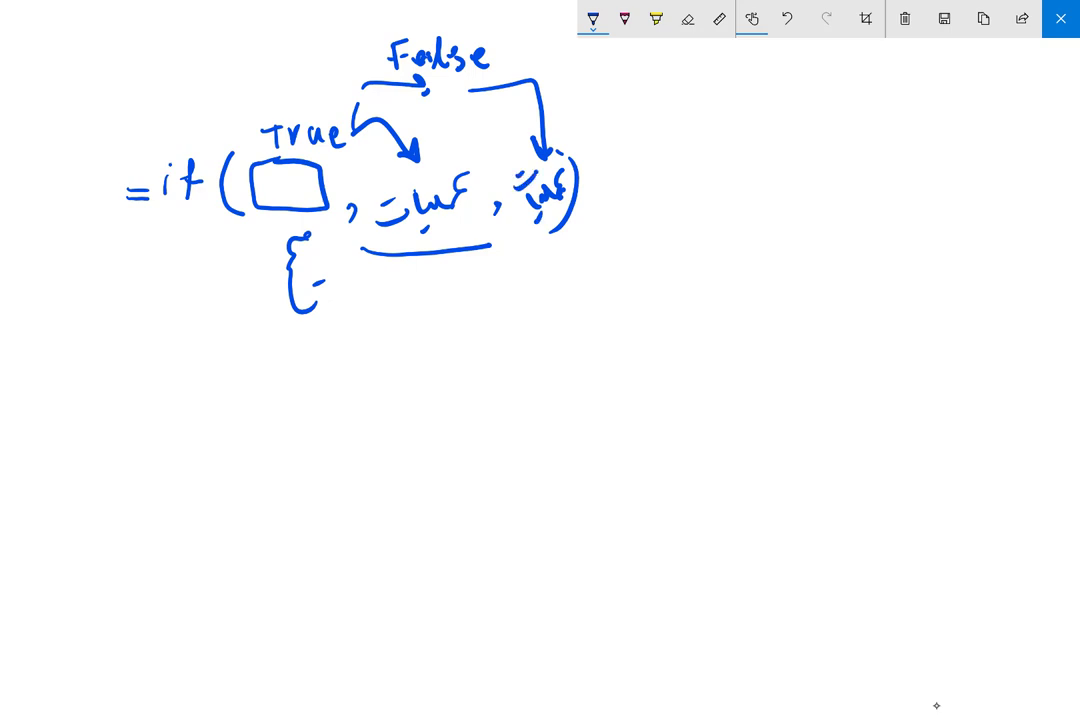
left_click_drag(435, 252, 410, 285)
mouse_move(521, 227)
left_mouse_down()
mouse_move(543, 230)
mouse_move(535, 278)
mouse_move(543, 262)
mouse_move(548, 282)
mouse_move(535, 325)
mouse_move(521, 330)
mouse_move(537, 344)
left_mouse_up()
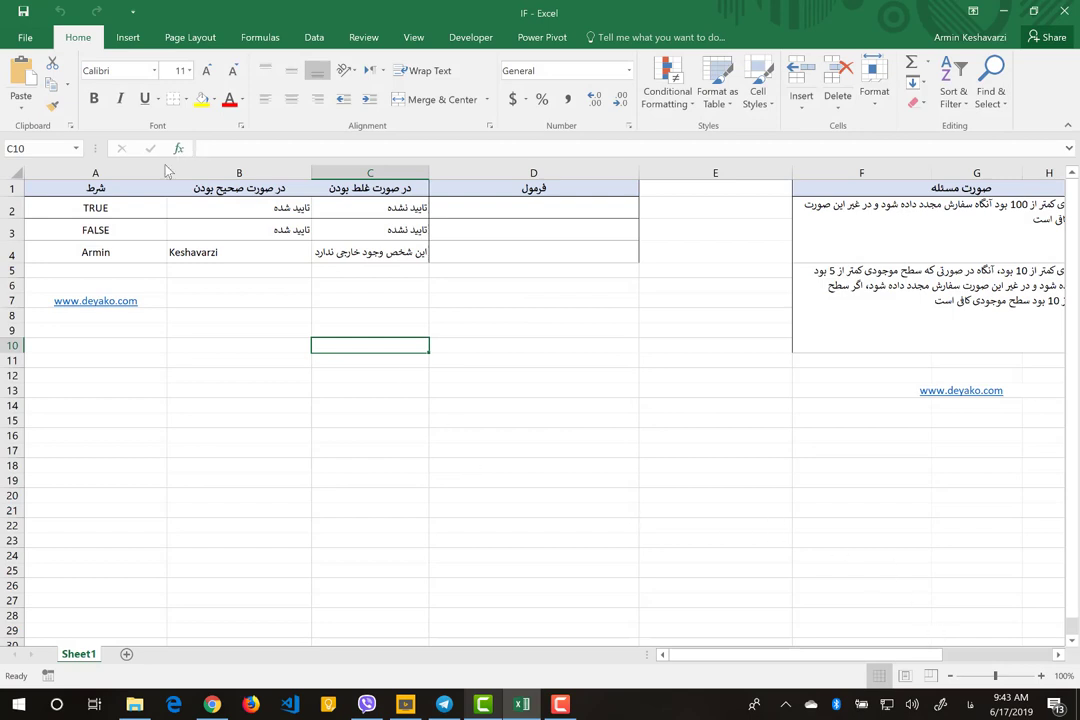
Enter the formula =IF(A2,B2,C2) in cell D2 of the Excel workbook
left_click(102, 209)
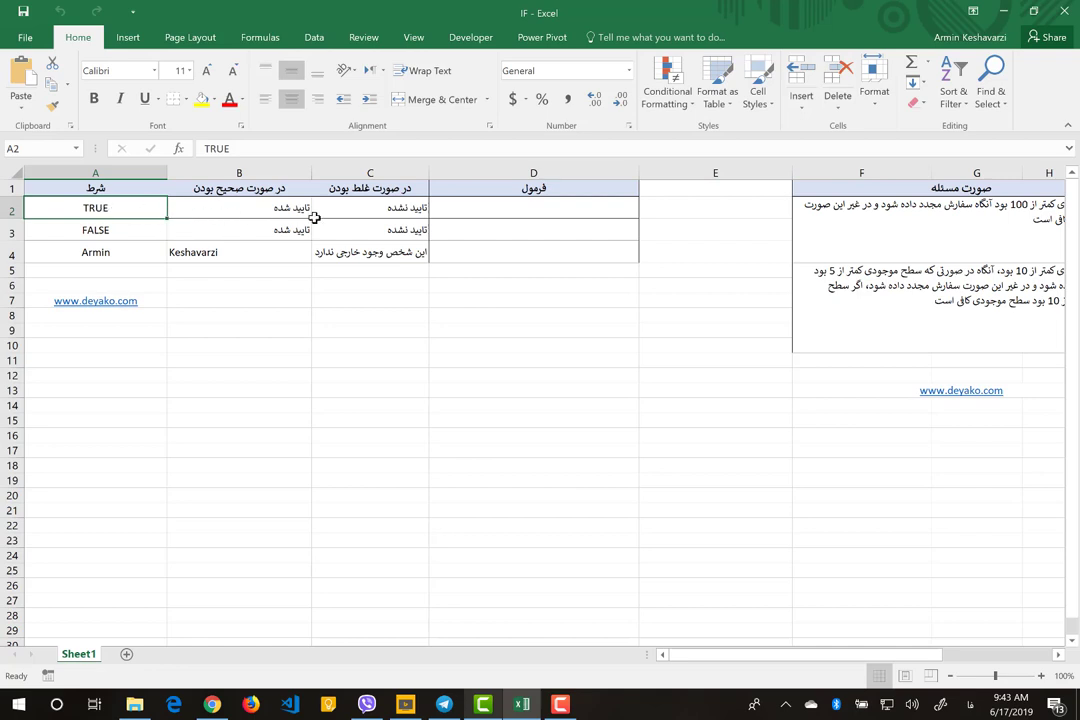
left_click(452, 209)
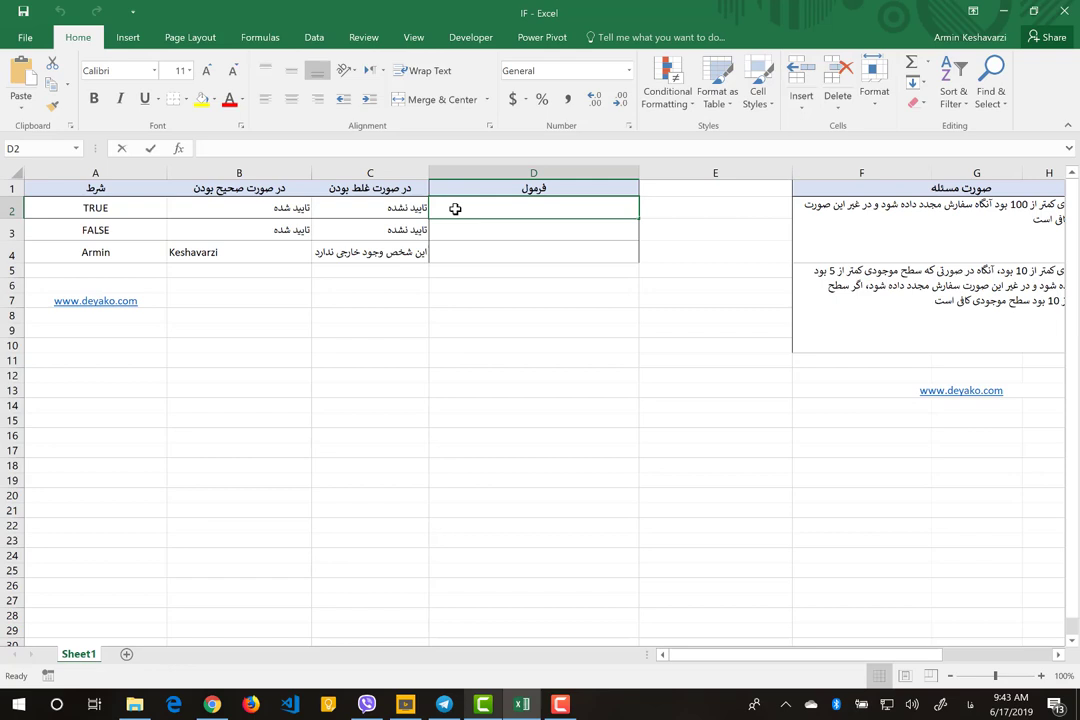
key("alt+shift")
type("=if(")
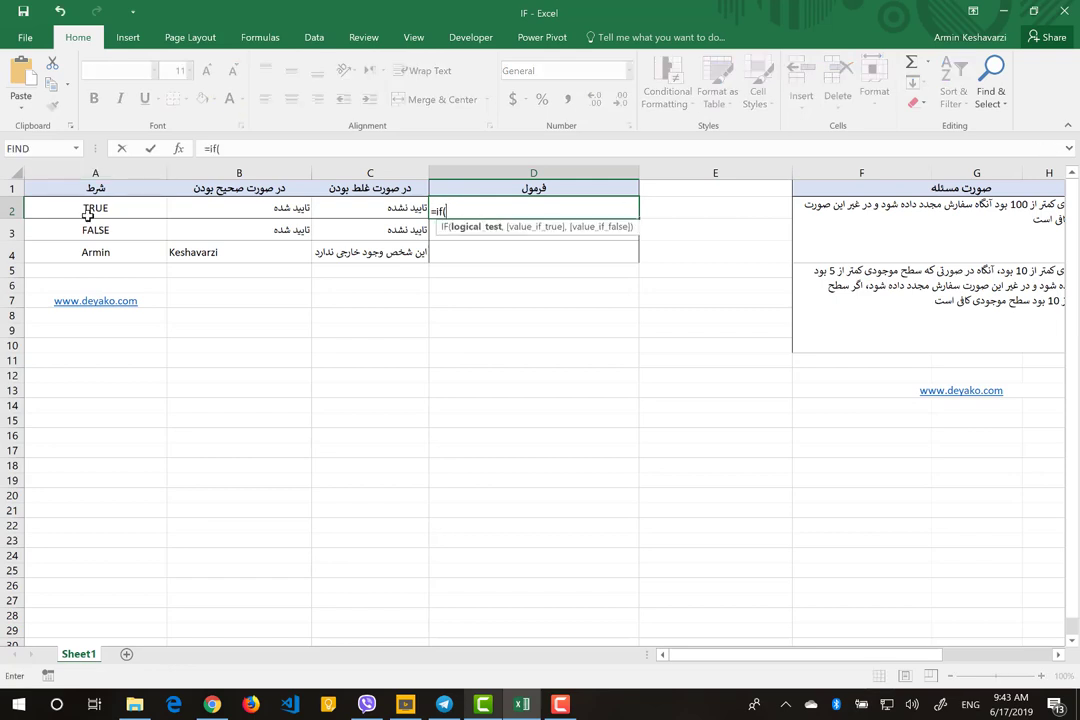
left_click(87, 211)
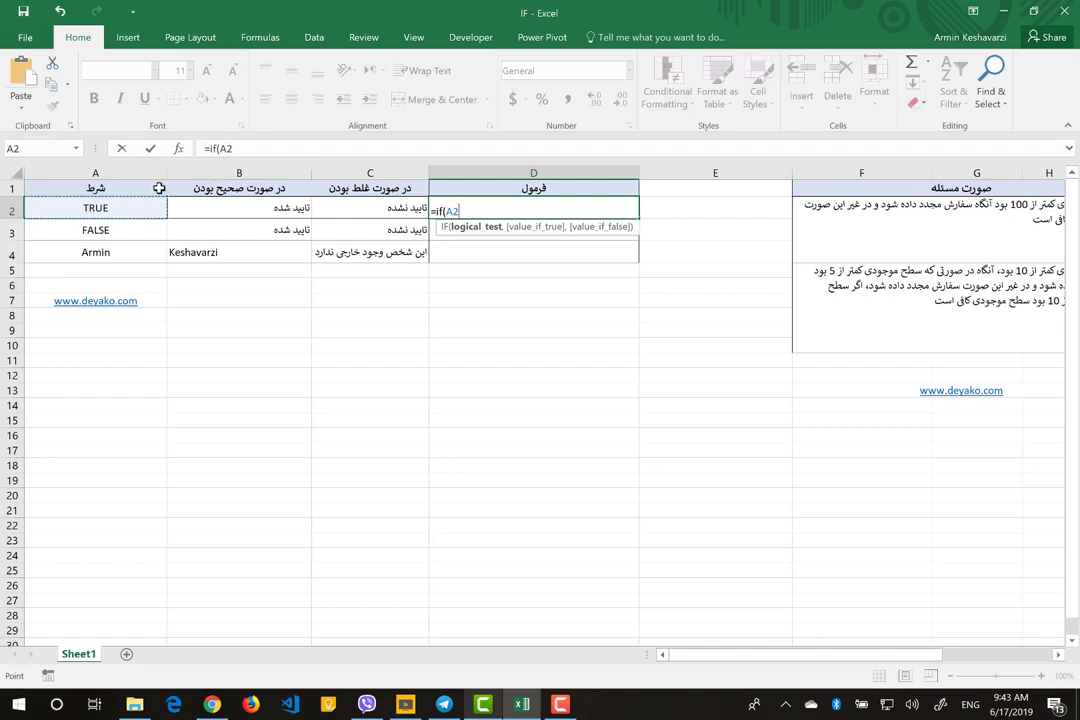
left_click(239, 148)
type(",")
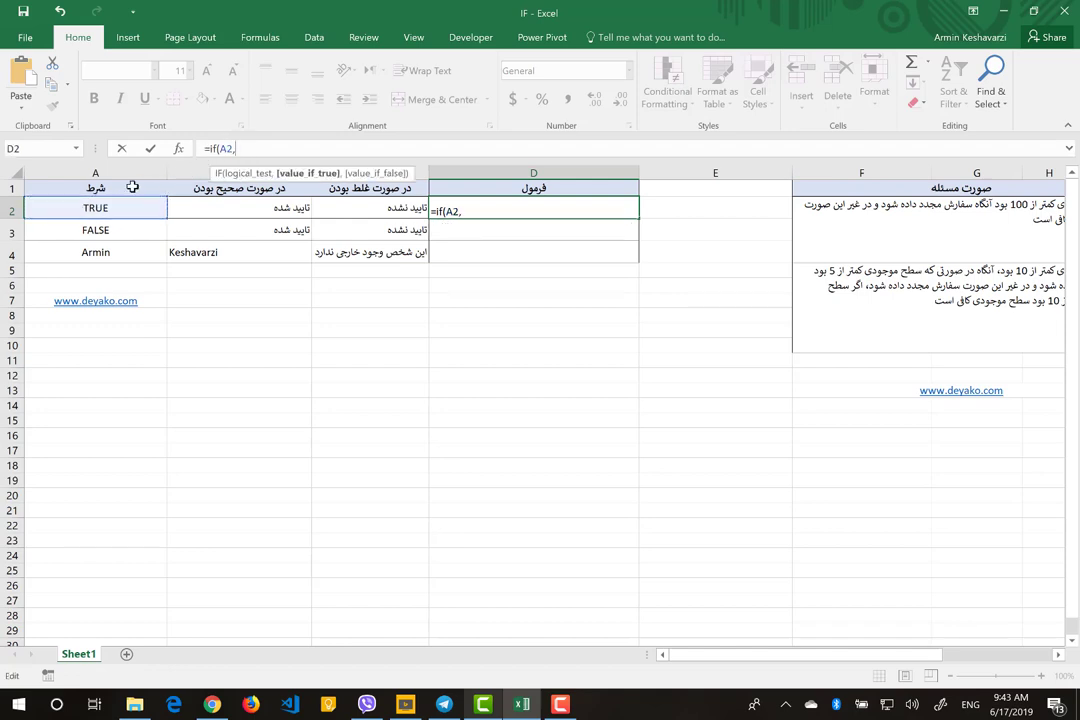
left_click(238, 206)
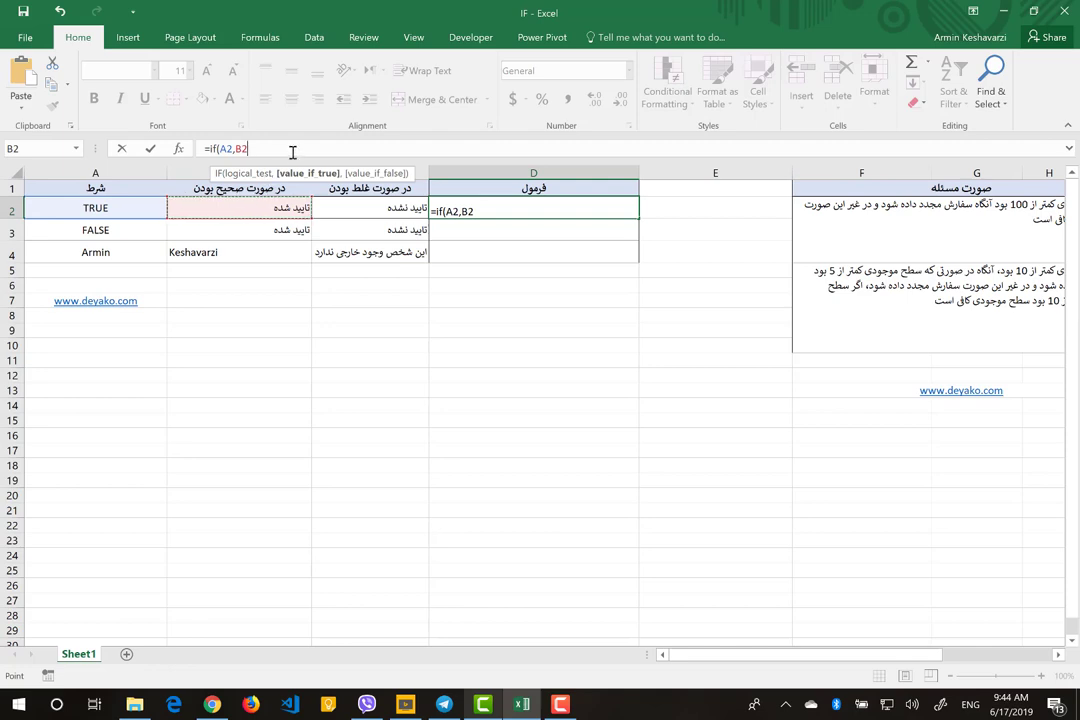
type(",")
left_click(368, 206)
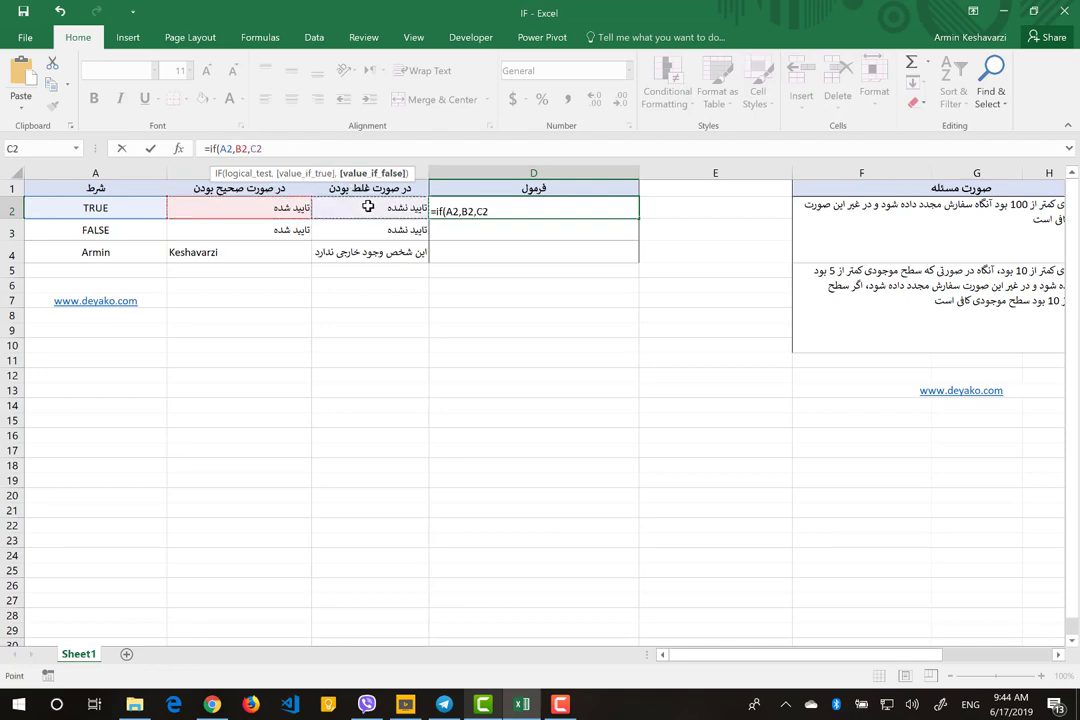
type(")")
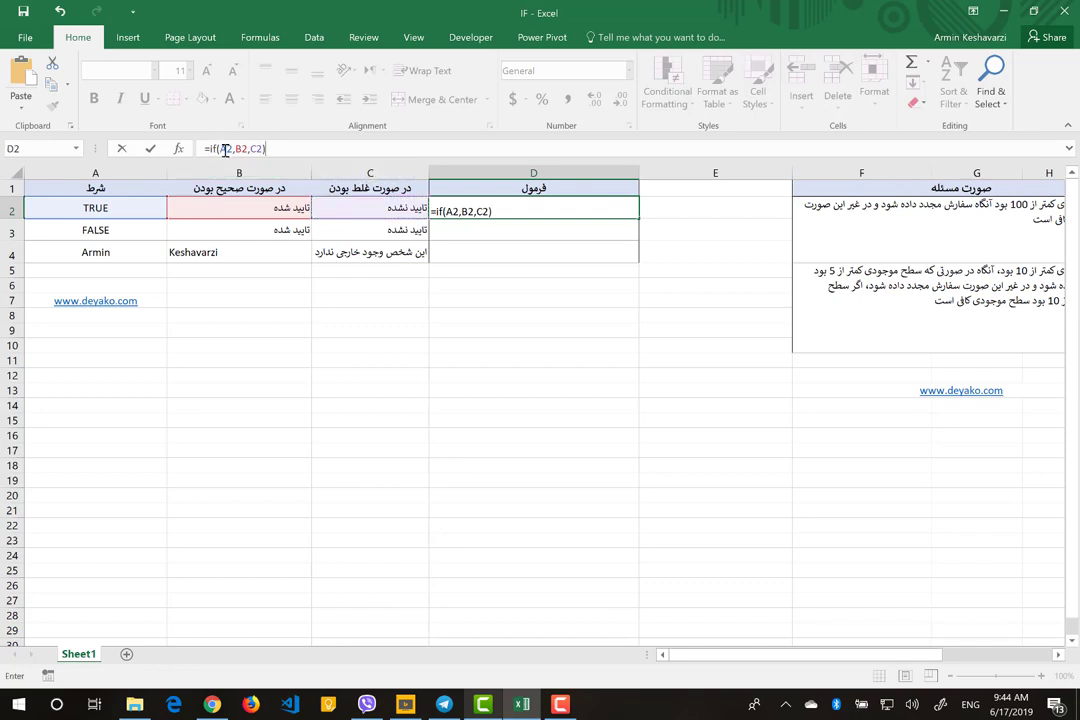
key("Return")
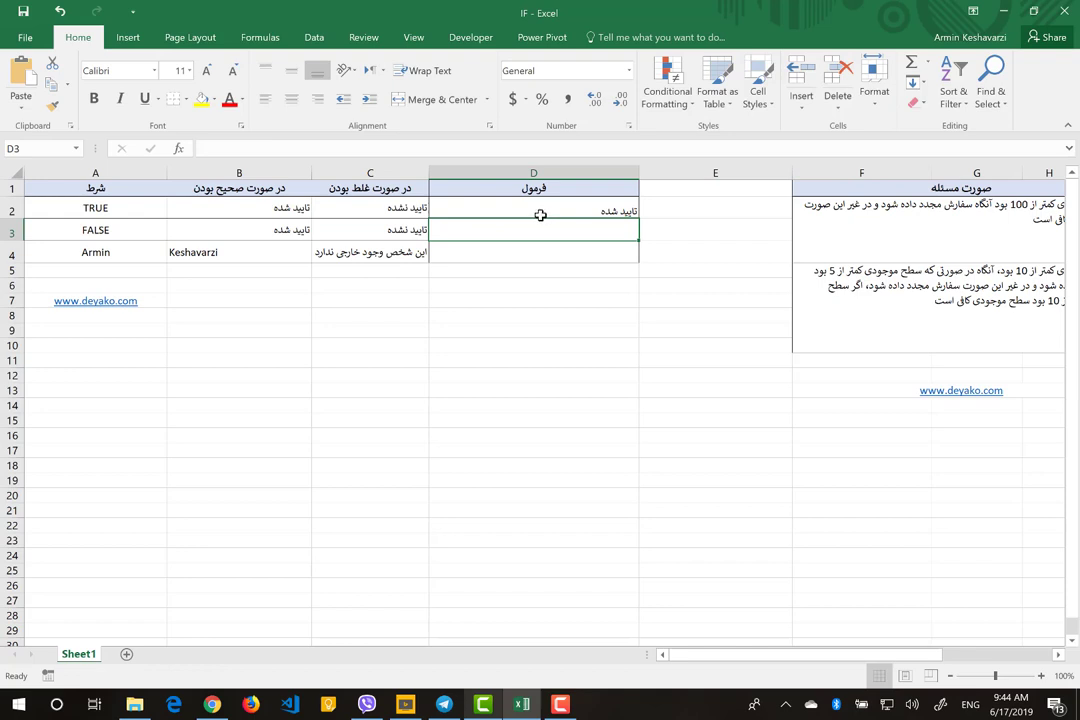
Enter the formula =IF(A3,B3,C3) in cell D3
type("=if(")
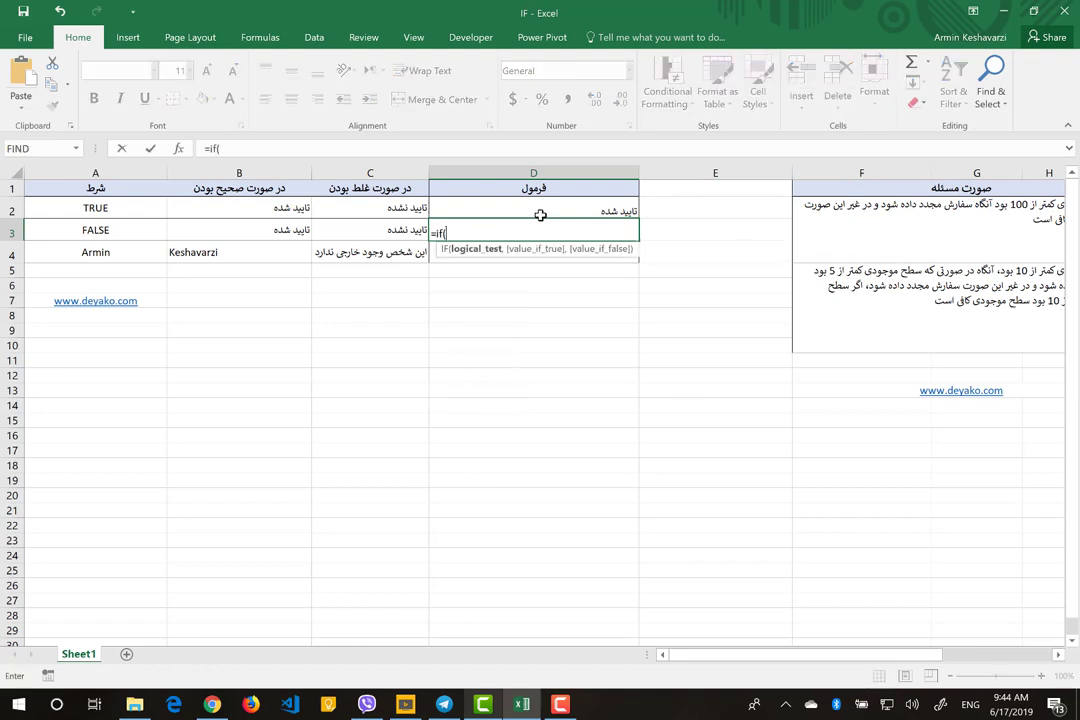
left_click(120, 228)
left_click(253, 150)
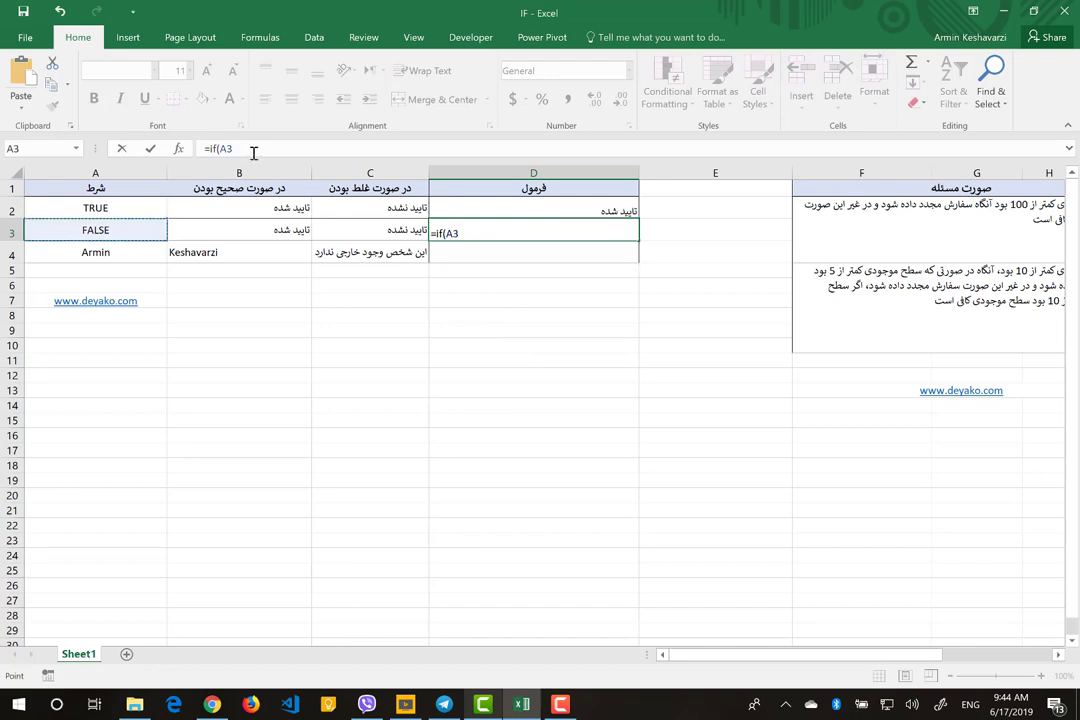
type(",")
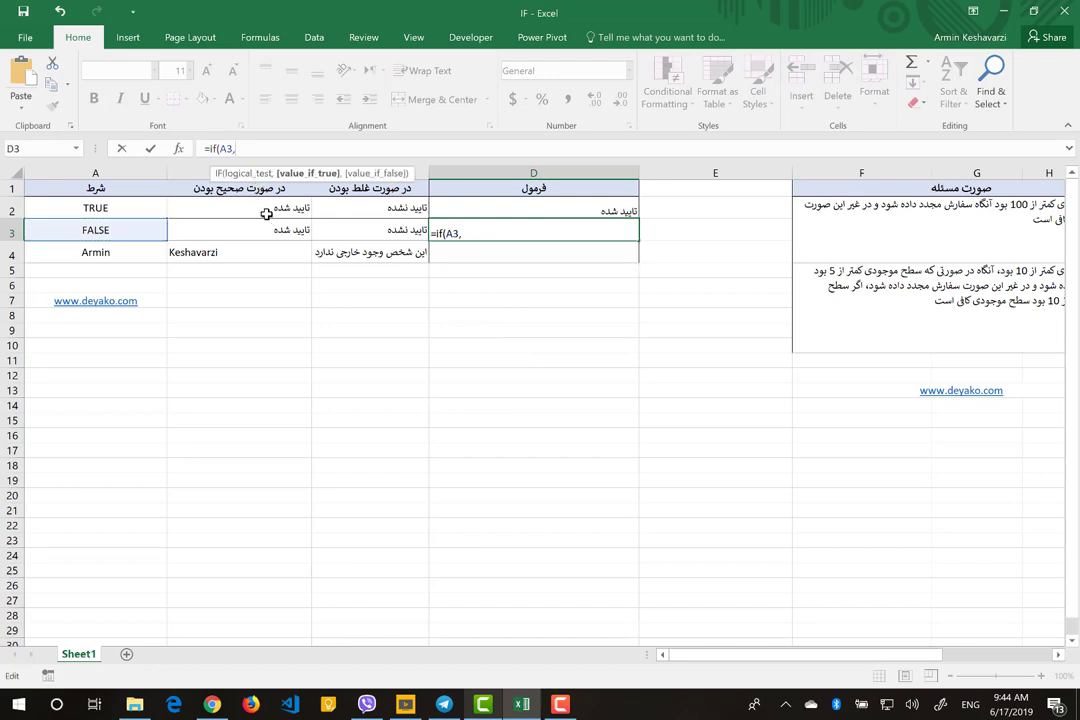
left_click(274, 229)
type(",")
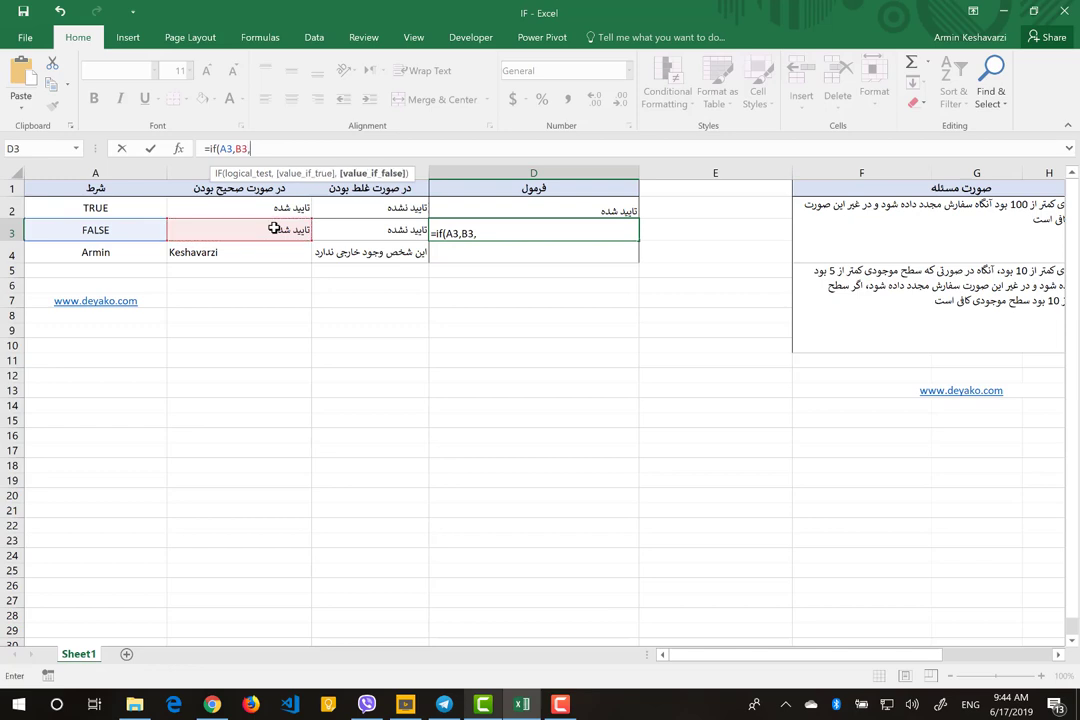
left_click(332, 231)
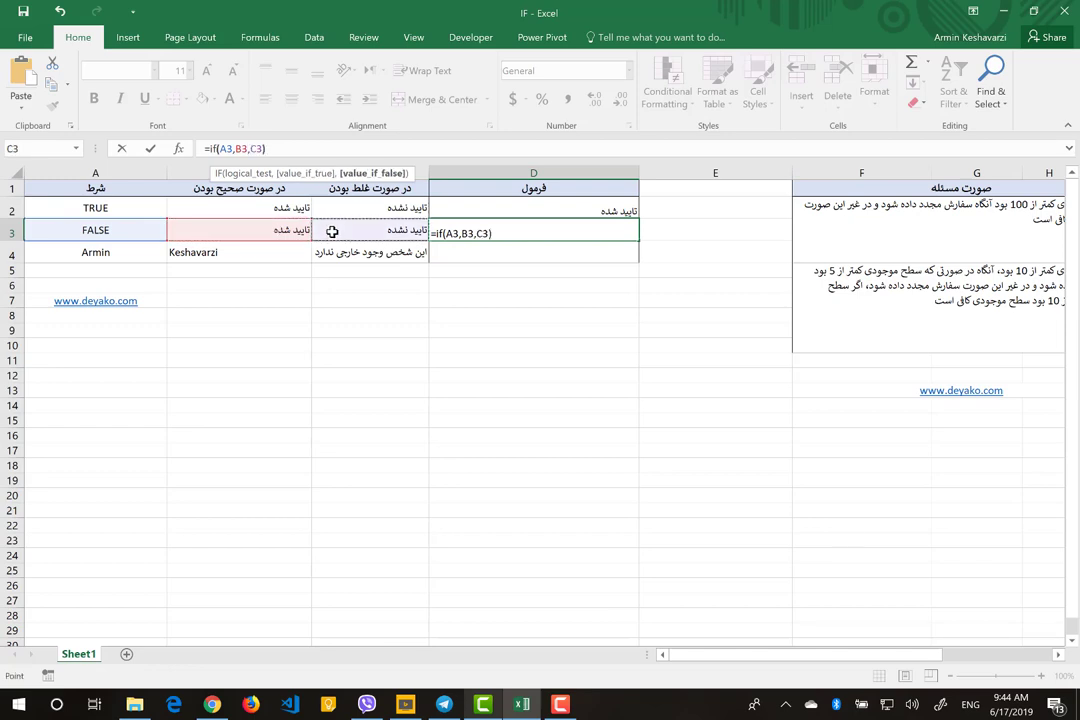
type(")")
key("Return")
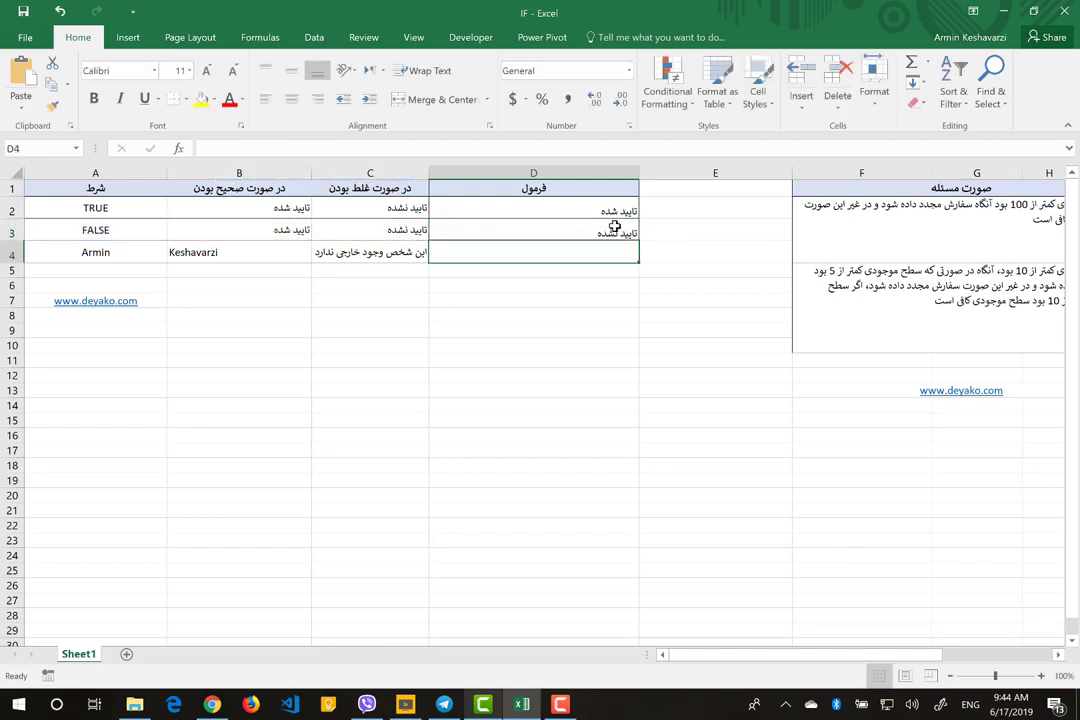
Replace the condition in cell A2 with the text aaaa to test the IF formula with a non-logical value
left_click(144, 208)
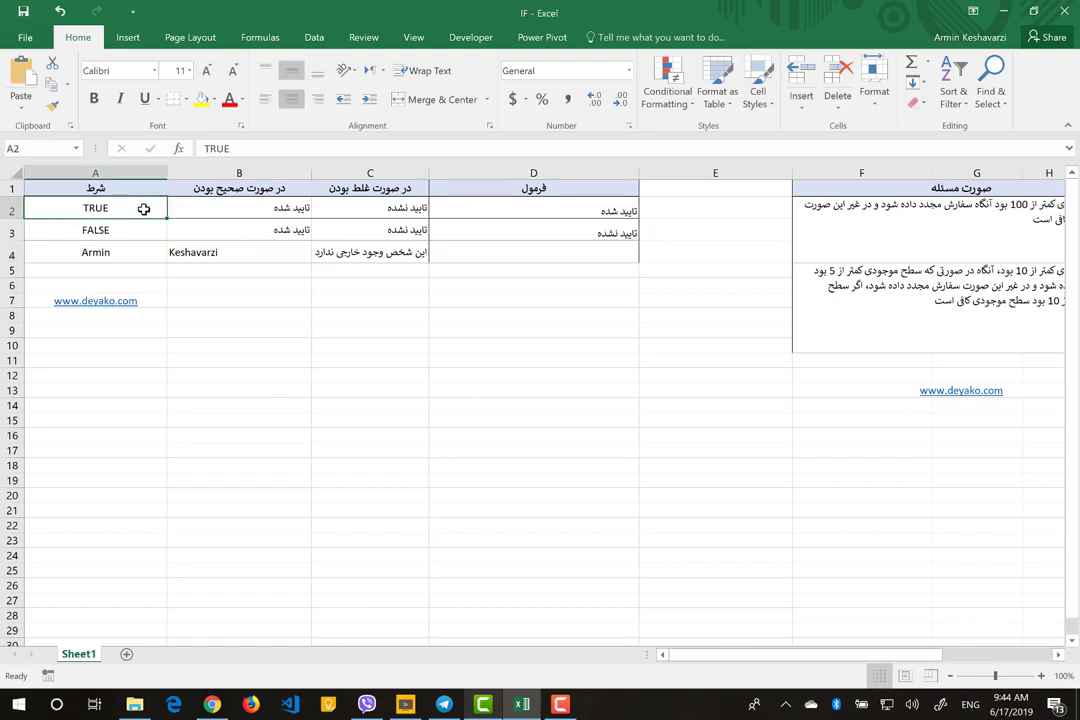
type("aaaa")
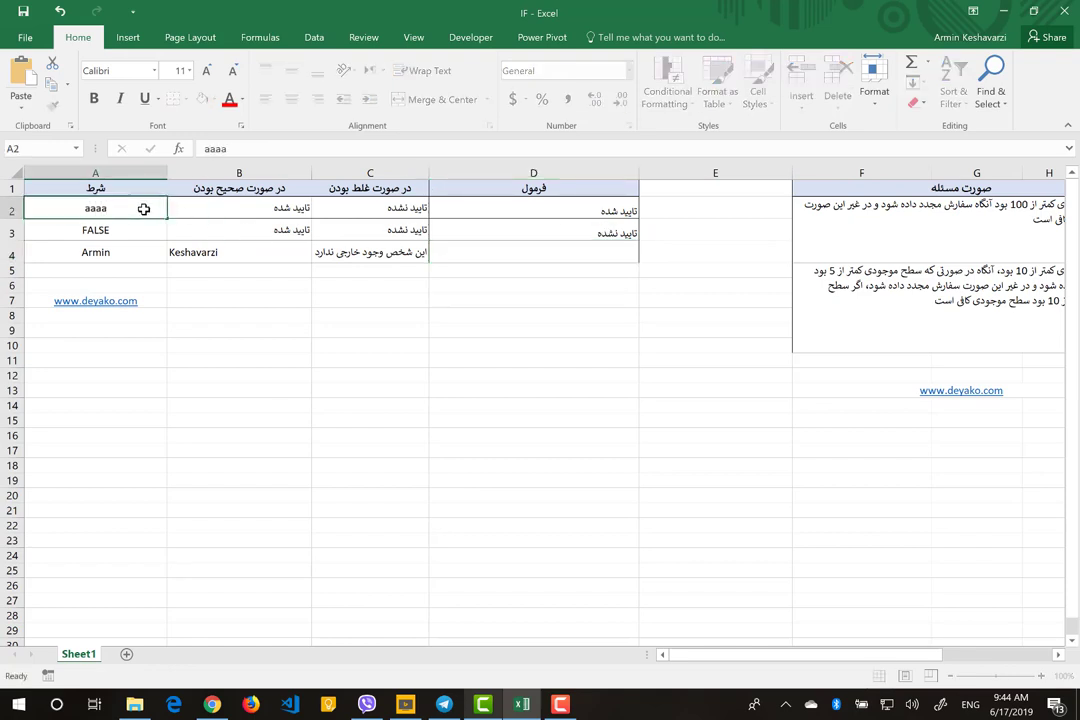
key("Return")
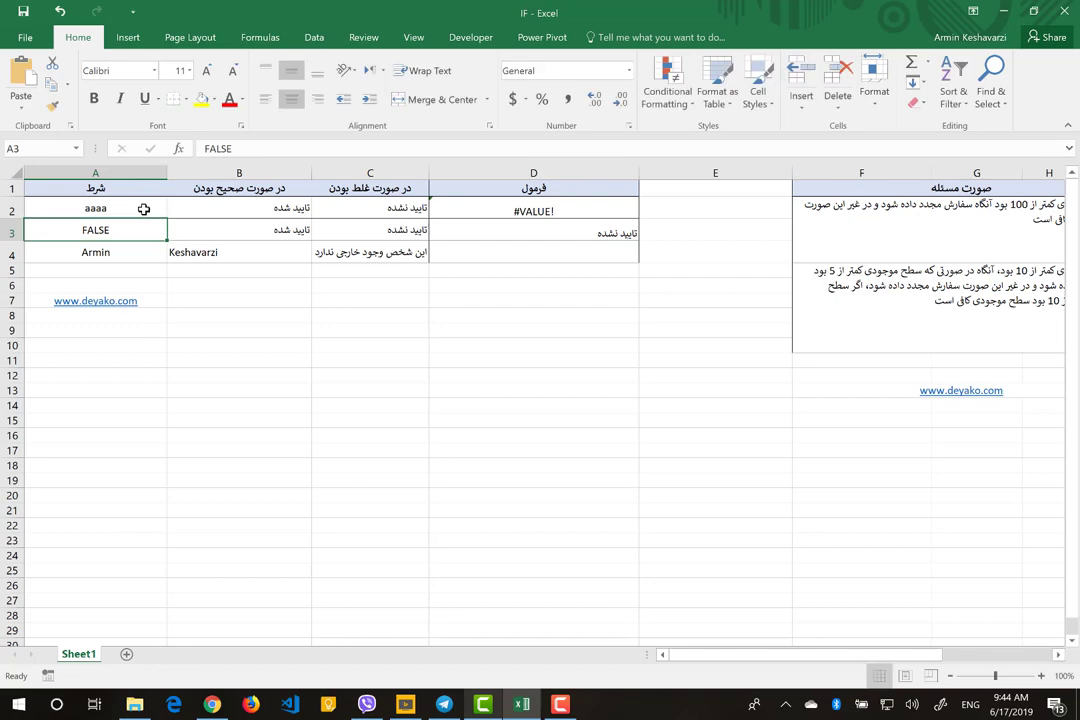
Inspect the logical test argument in D2's formula without changing it, and undo the text entry in A2
left_click(502, 212)
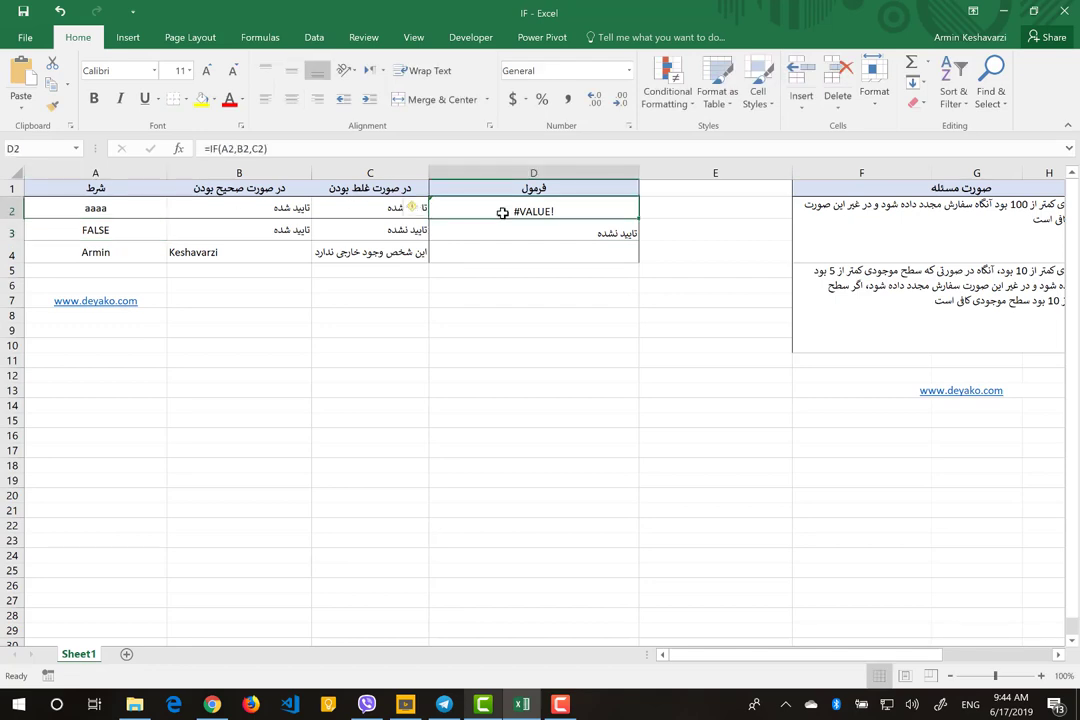
left_click(229, 149)
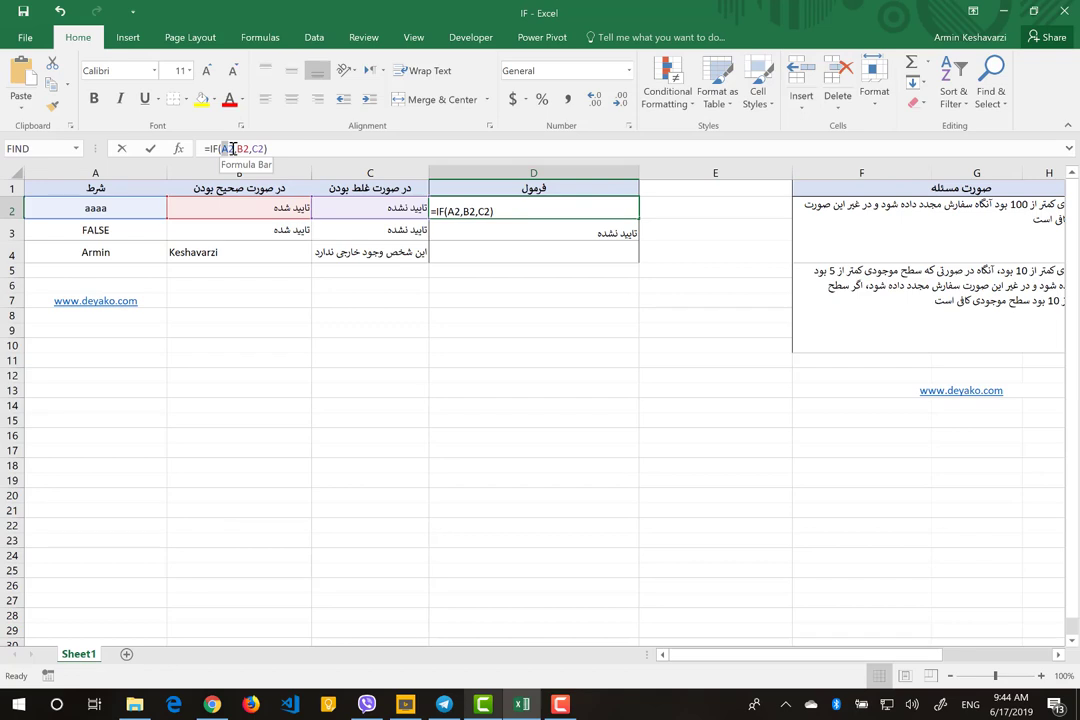
double_click(231, 149)
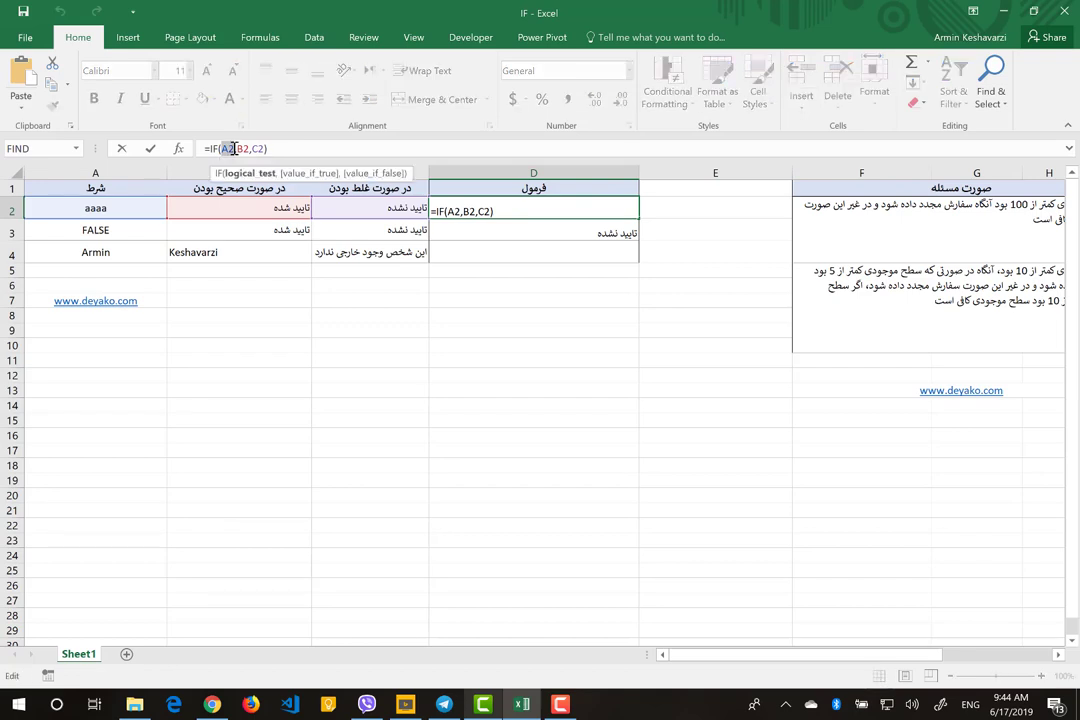
key("Escape")
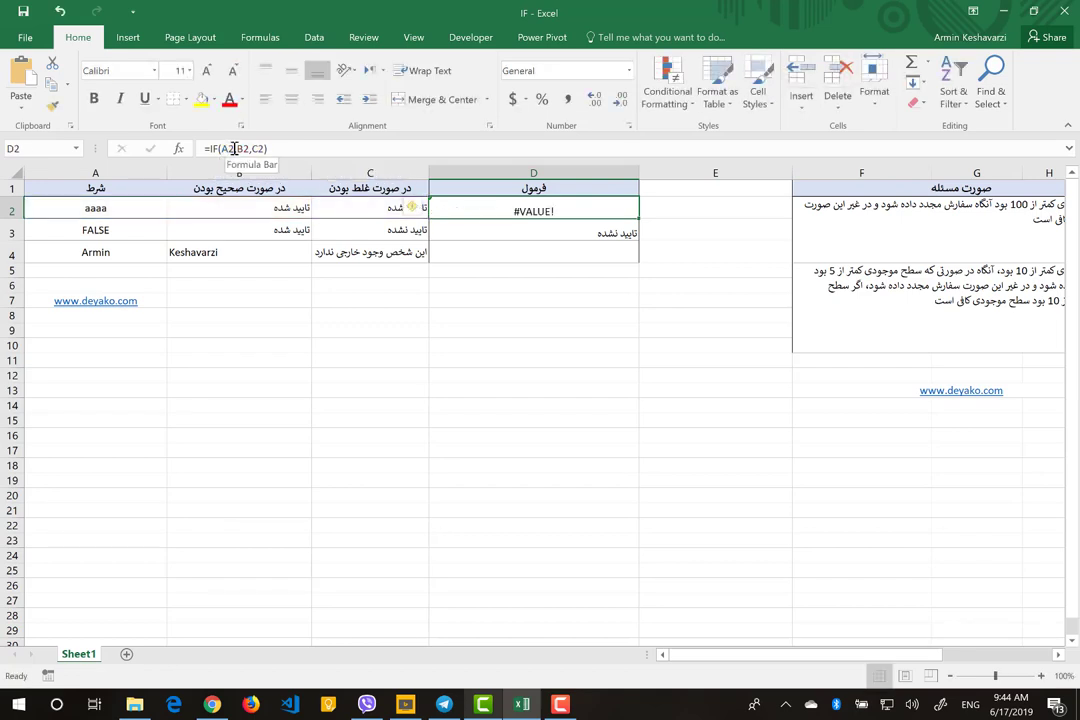
key("ctrl+z")
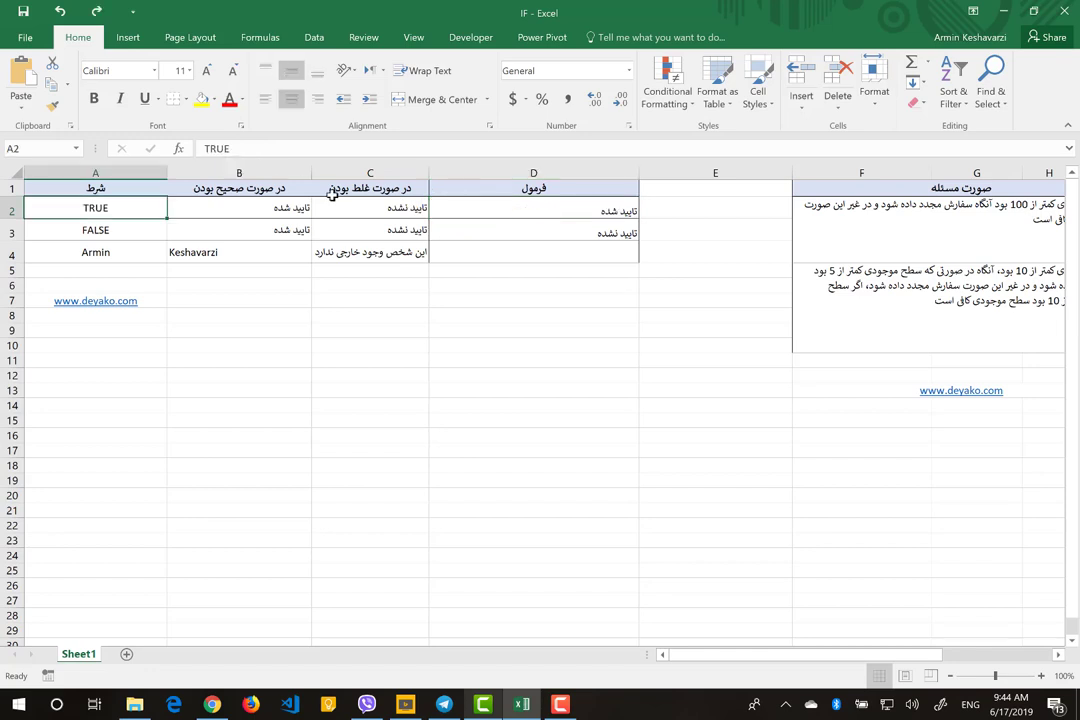
Examine the A2 reference used as the logical test in D2's formula, leaving the formula as it is
left_click(442, 205)
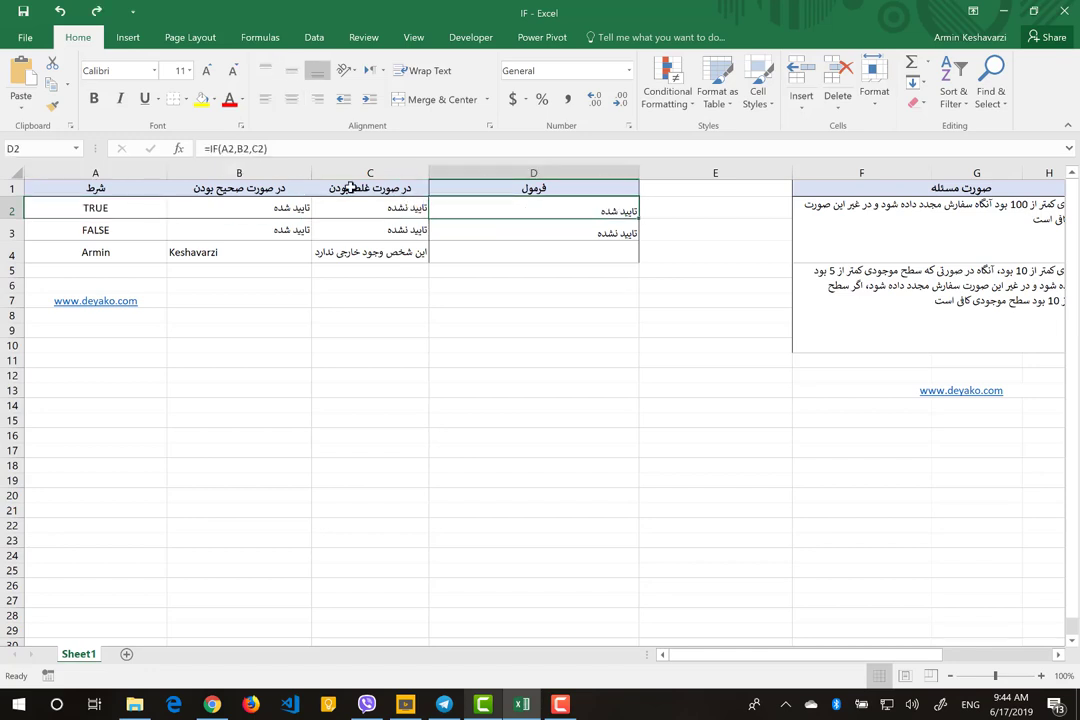
double_click(233, 148)
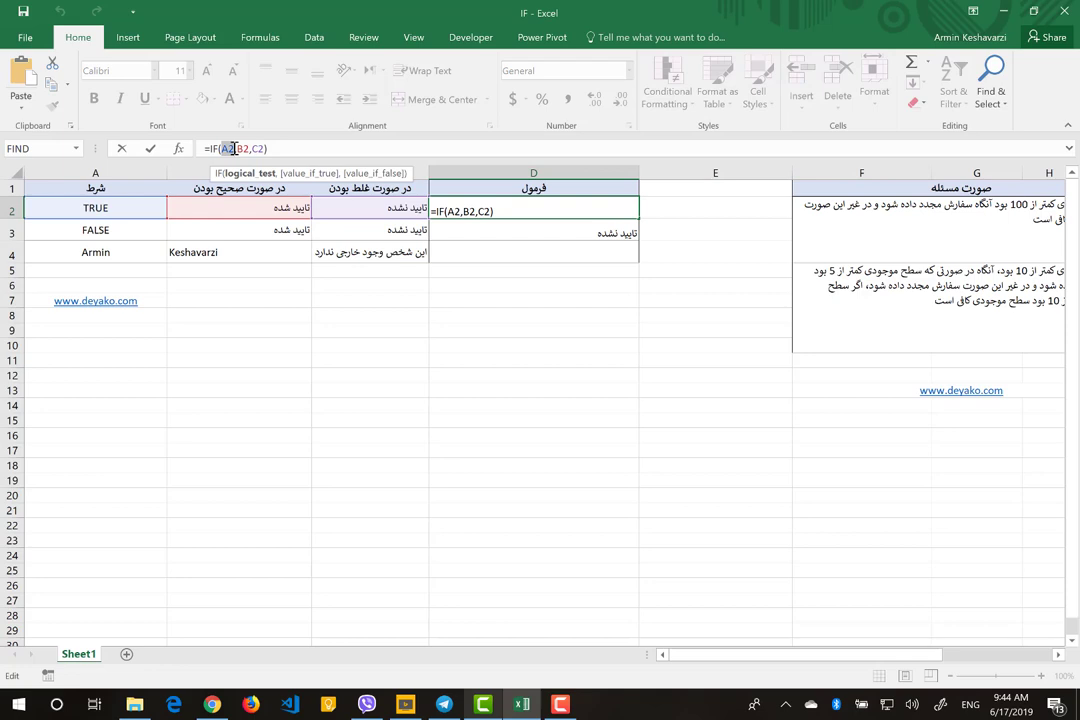
key("Escape")
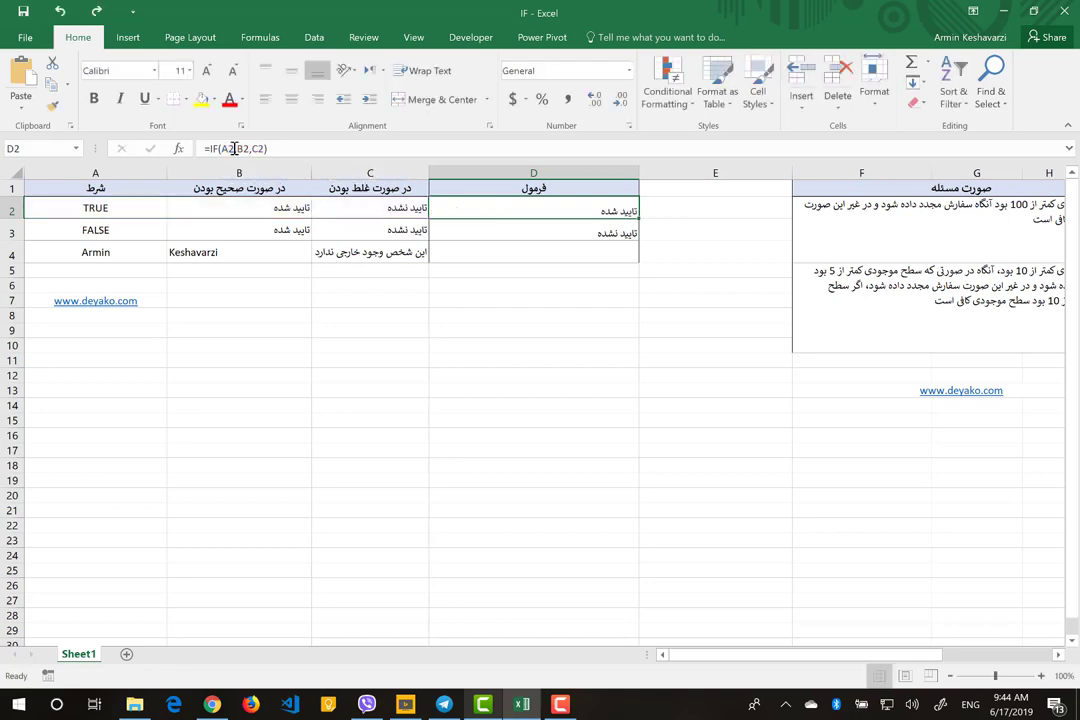
Start an IF formula in cell D4 whose logical test checks whether A4 equals the first name currently in A4, written as quoted text
left_click(437, 252)
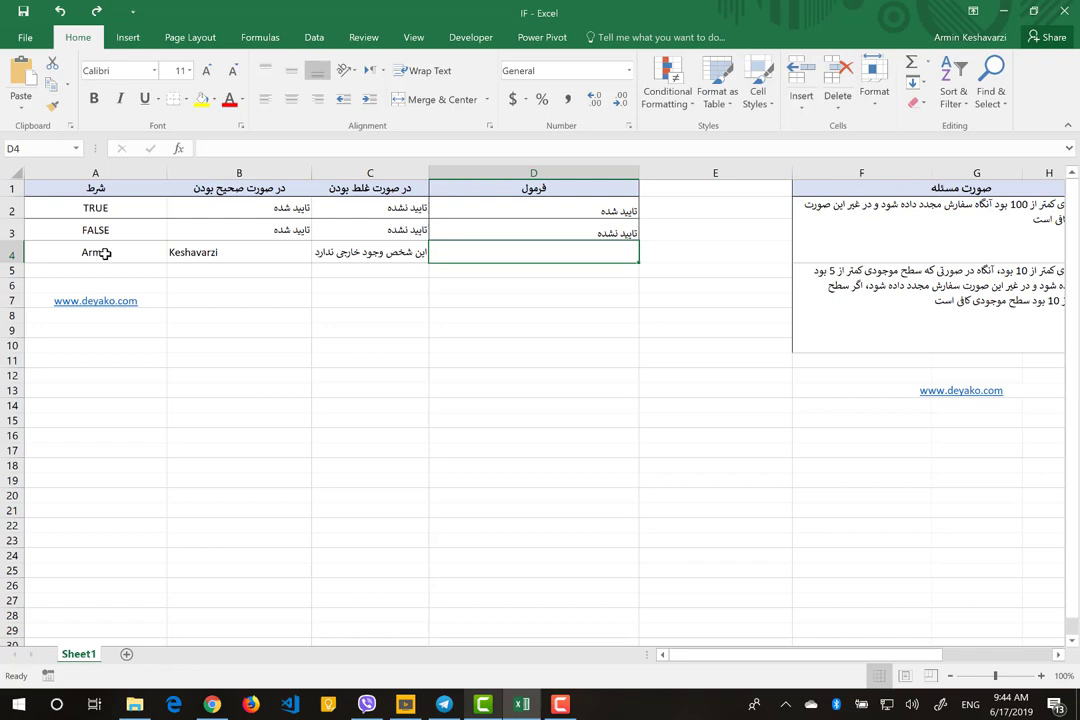
type("=")
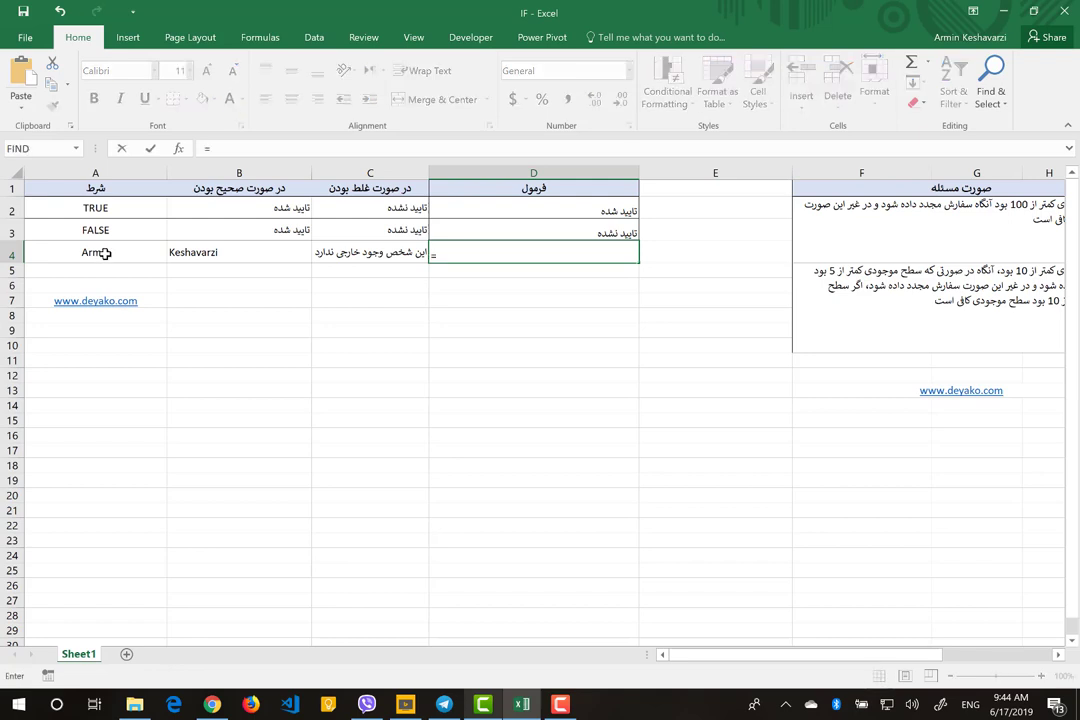
type("if(")
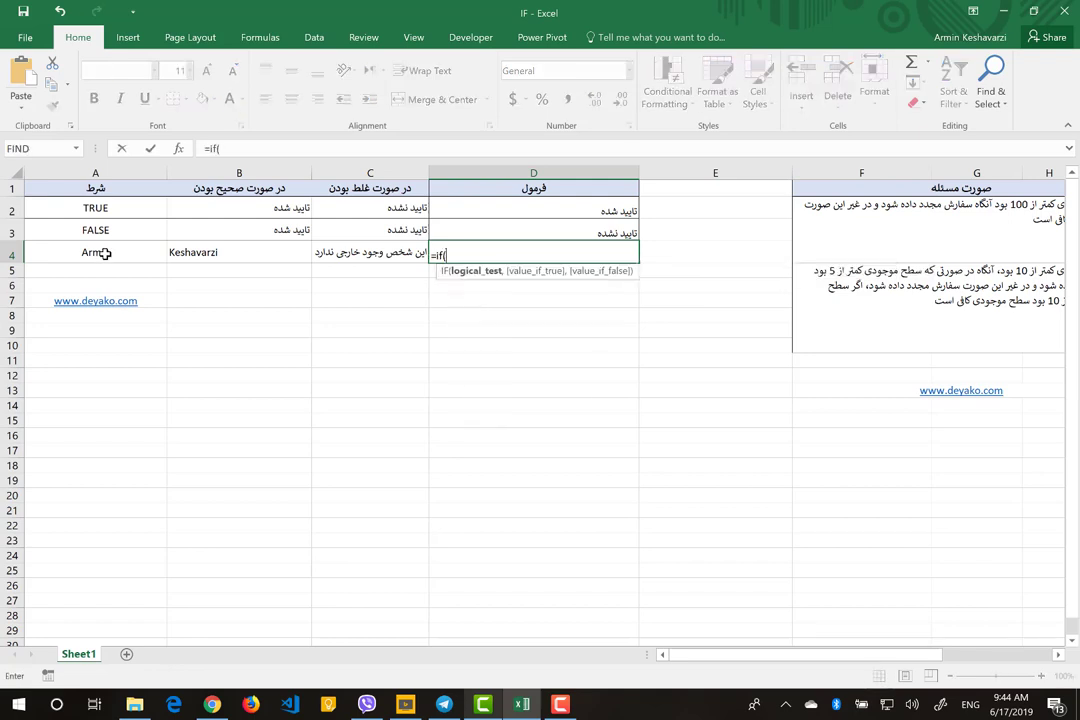
left_click(105, 253)
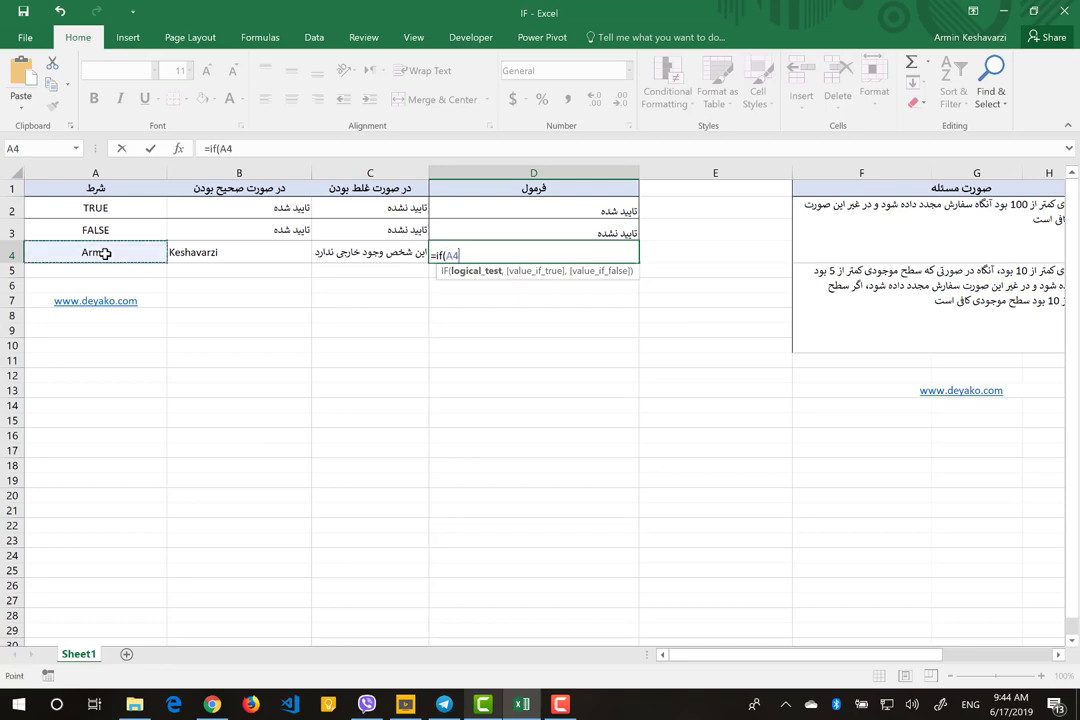
type("=")
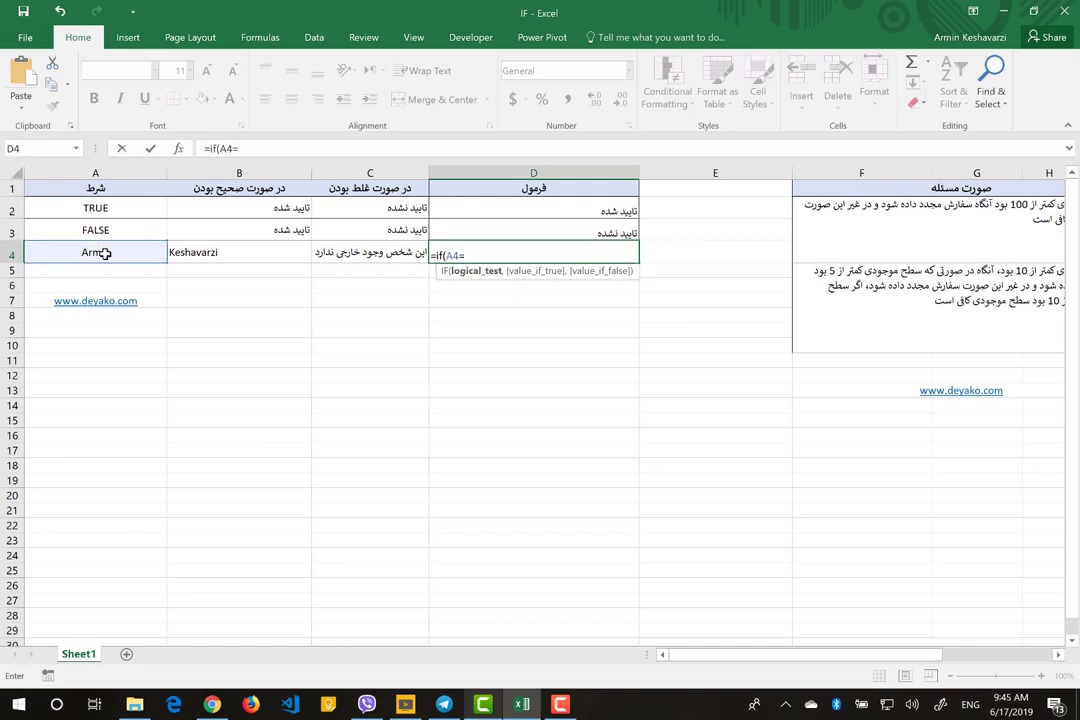
type("\"Armin")
left_click_drag(219, 148, 275, 148)
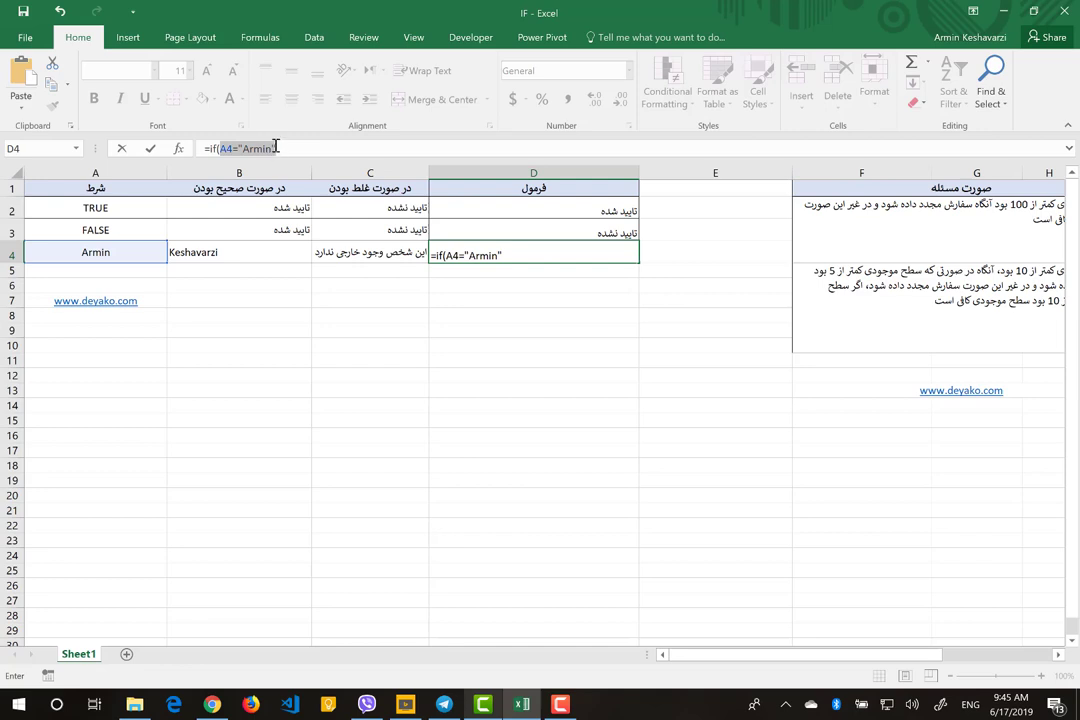
left_click(277, 148)
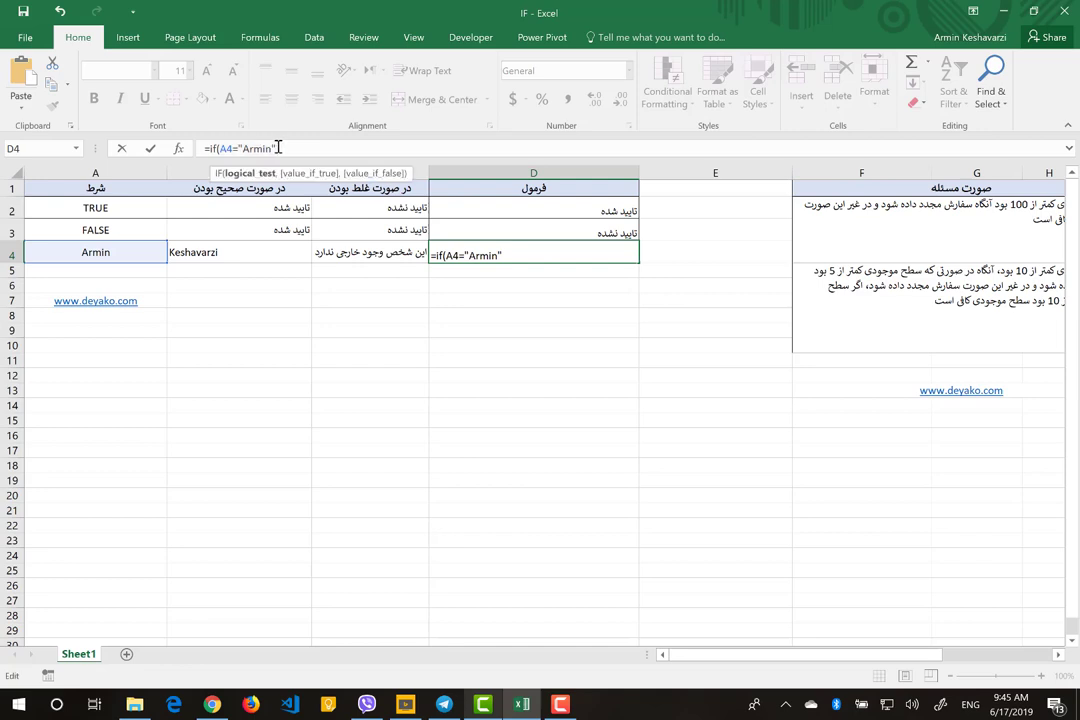
Complete D4's IF formula with B4 as the value if true and C4 as the value if false
type(",")
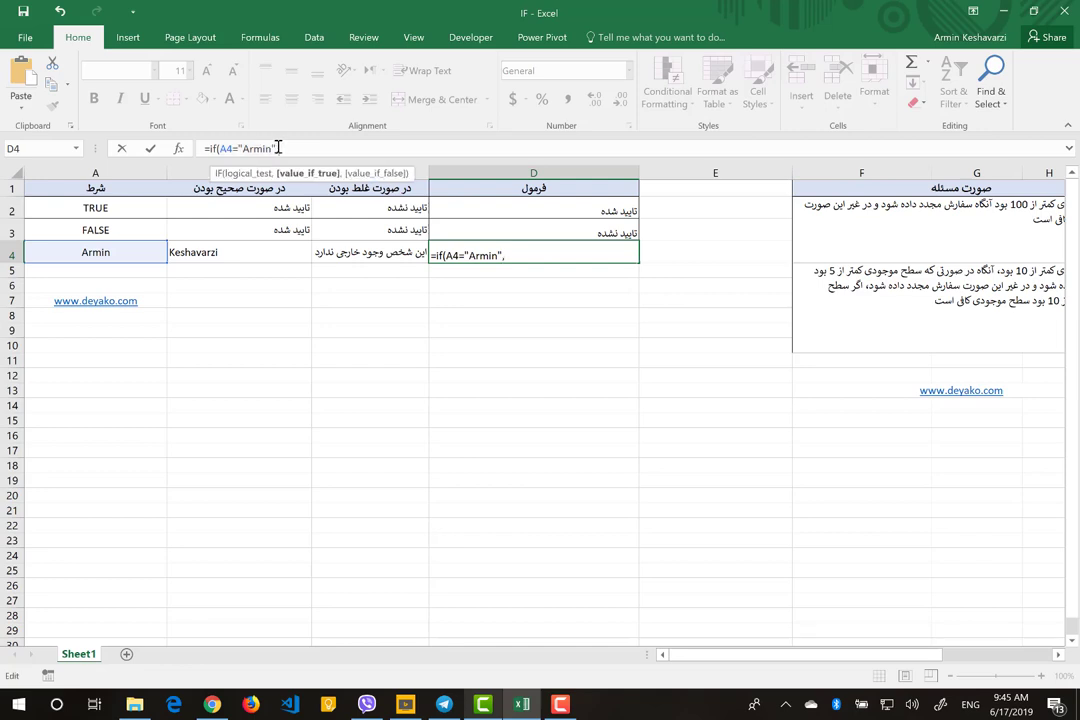
left_click(239, 257)
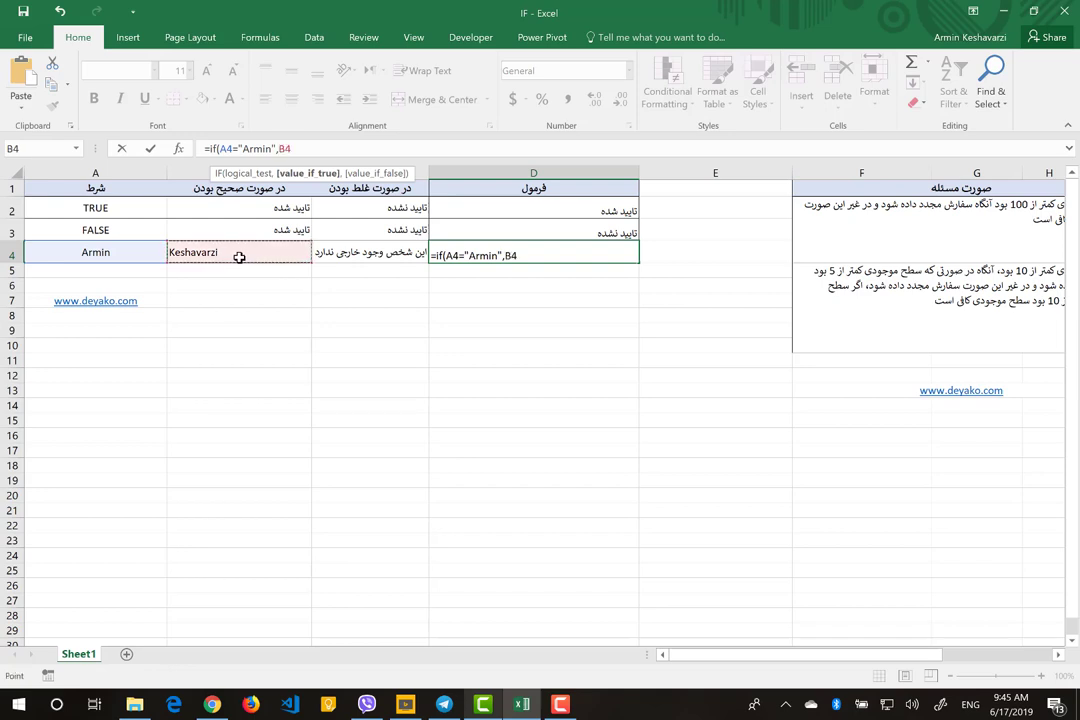
type(",")
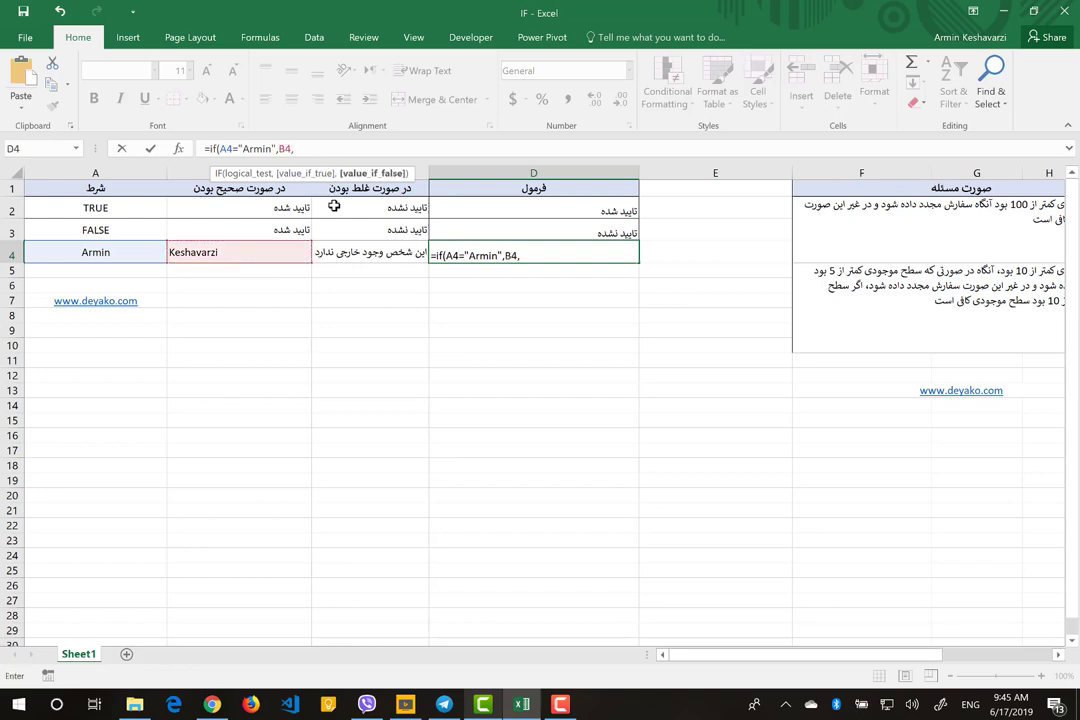
left_click(340, 253)
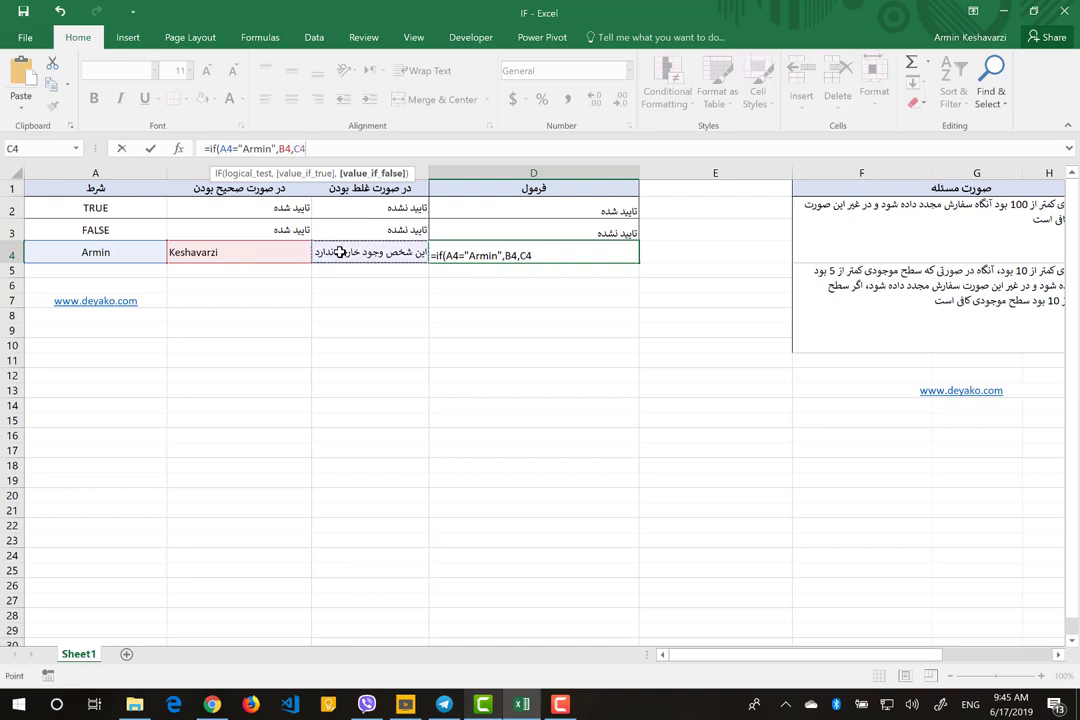
type(")")
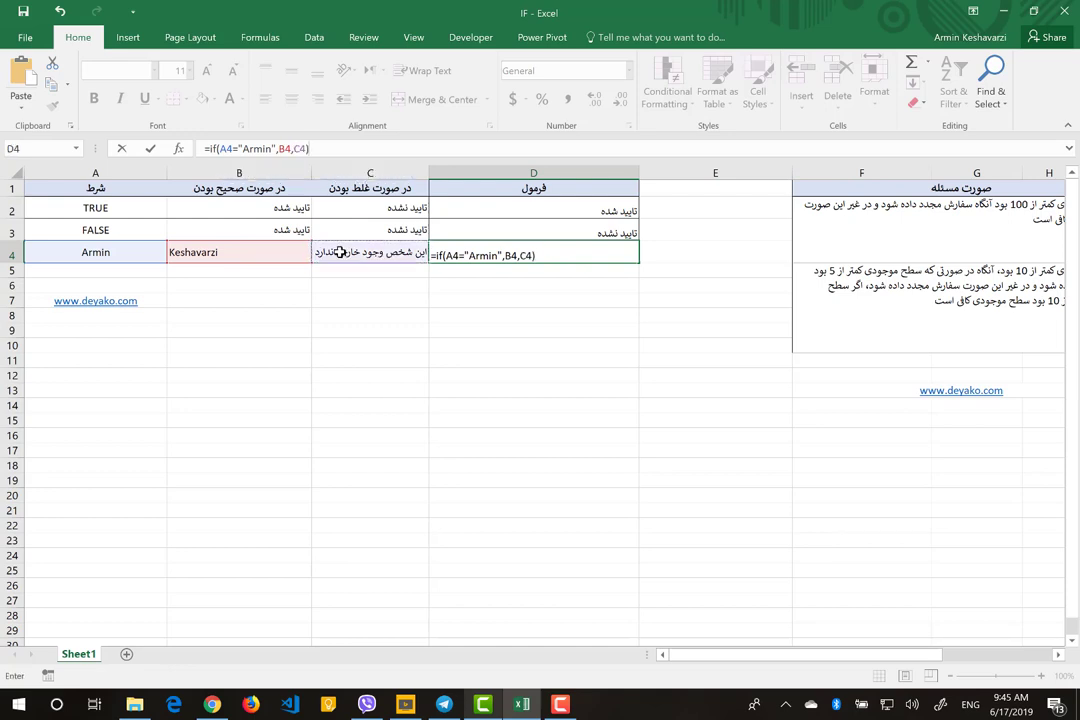
Review the logical test, value-if-true and value-if-false arguments of D4's formula, and commit the formula
left_click(275, 148)
left_click_drag(275, 148, 223, 147)
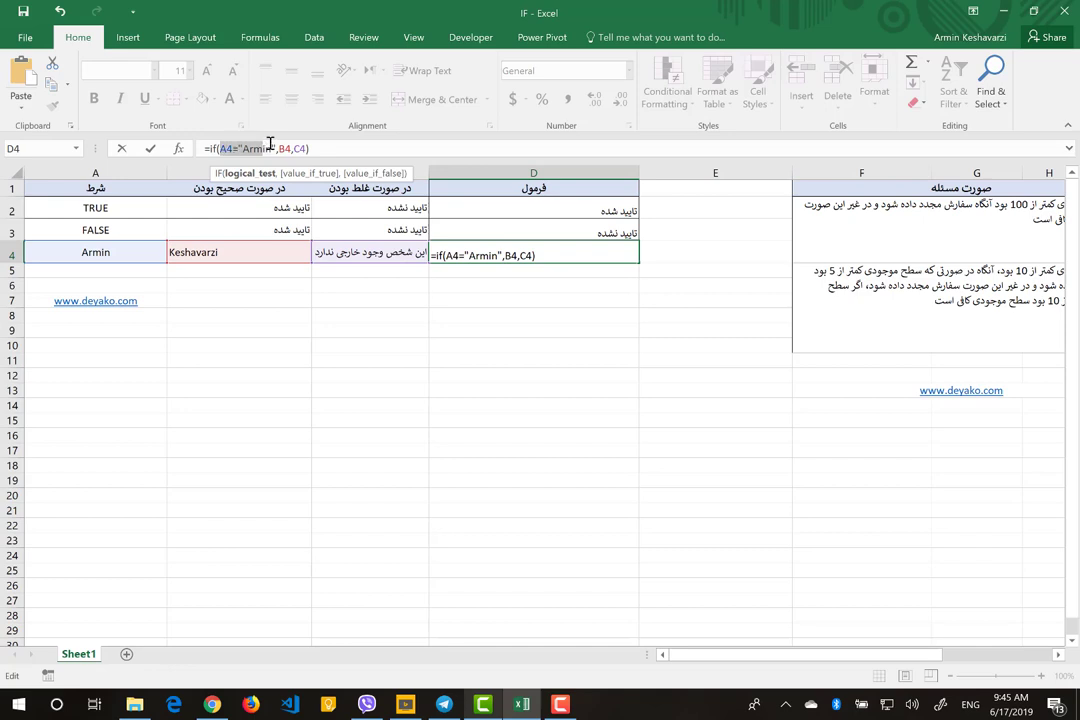
left_click_drag(278, 146, 275, 147)
left_click(212, 148)
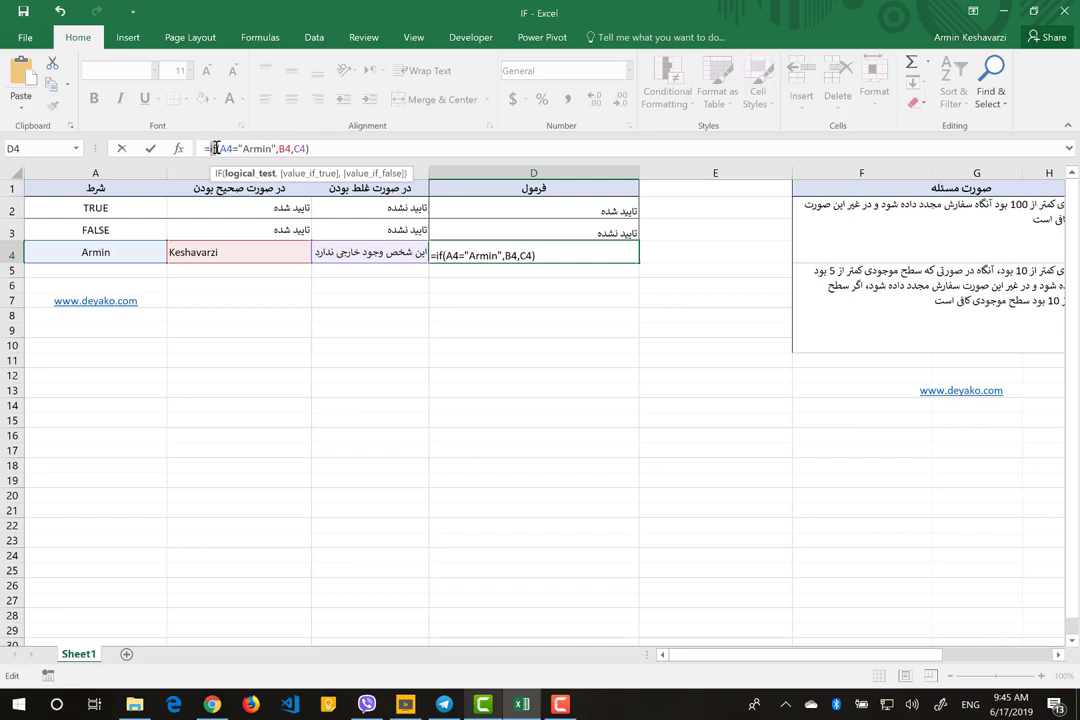
left_click_drag(215, 148, 278, 148)
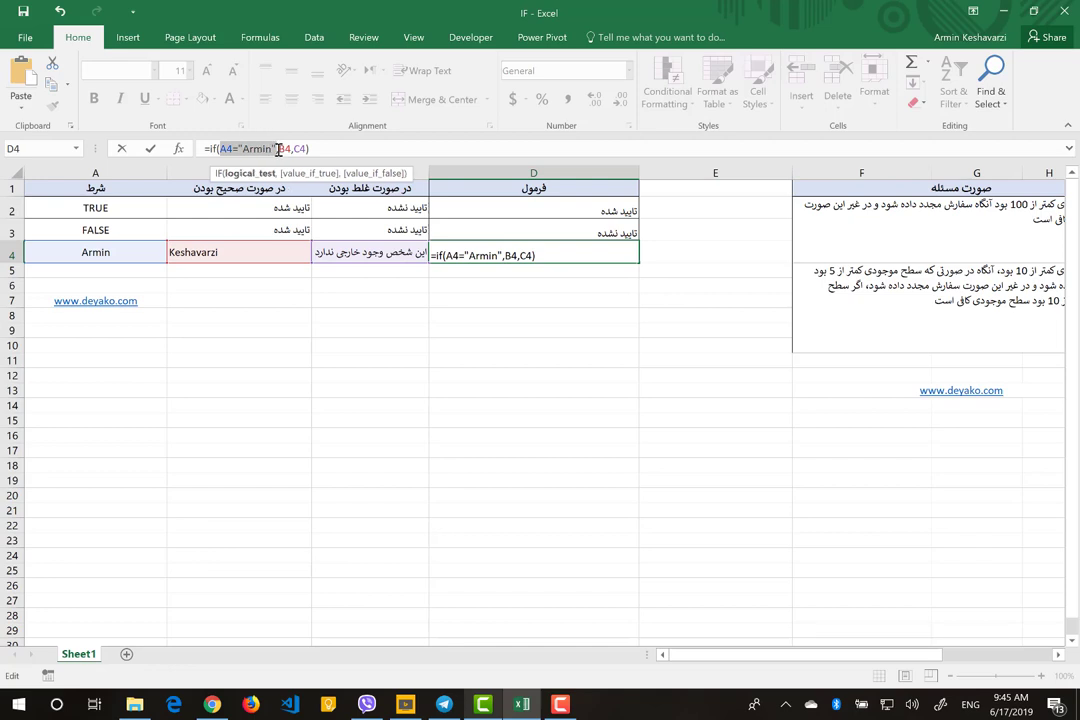
double_click(285, 148)
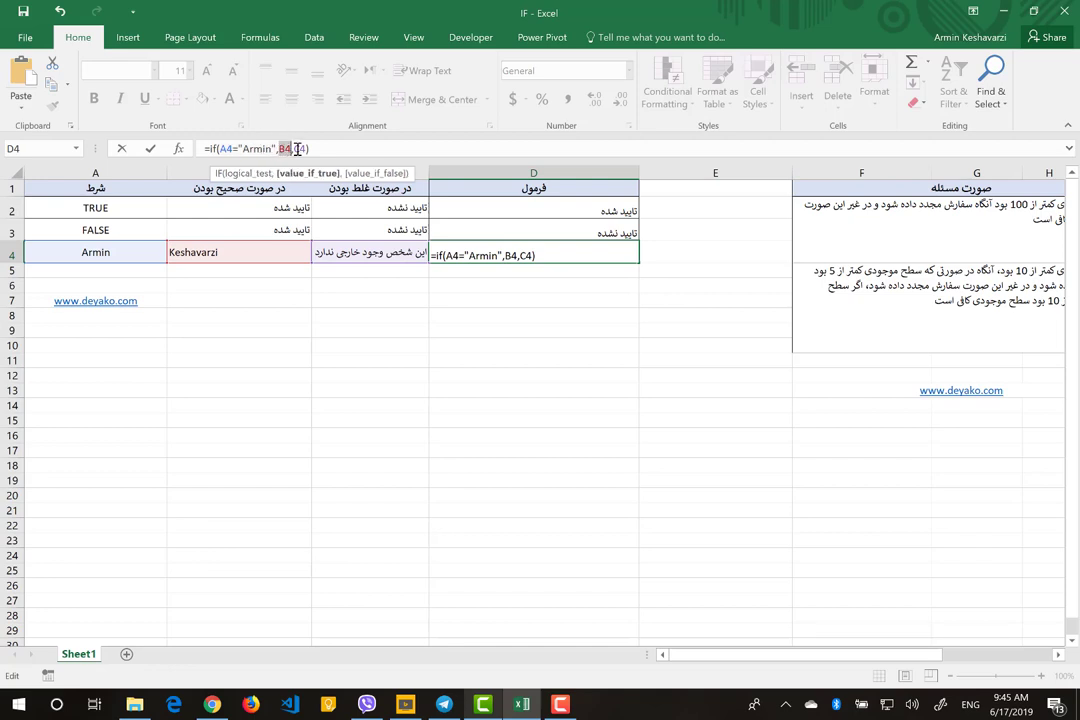
double_click(303, 148)
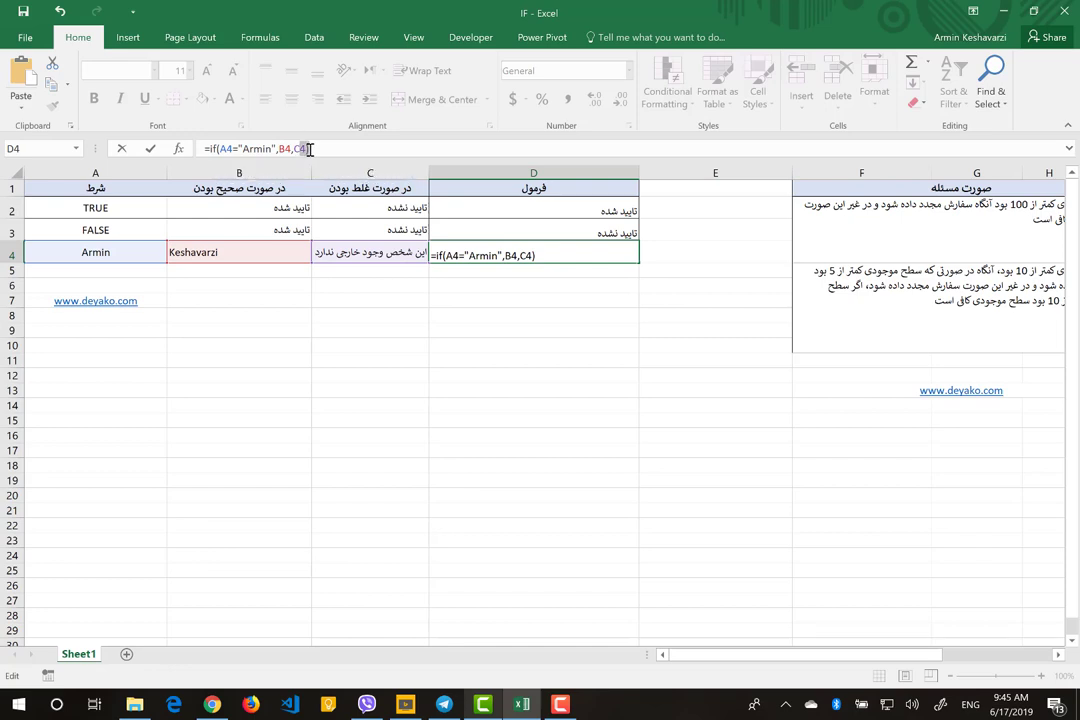
key("Return")
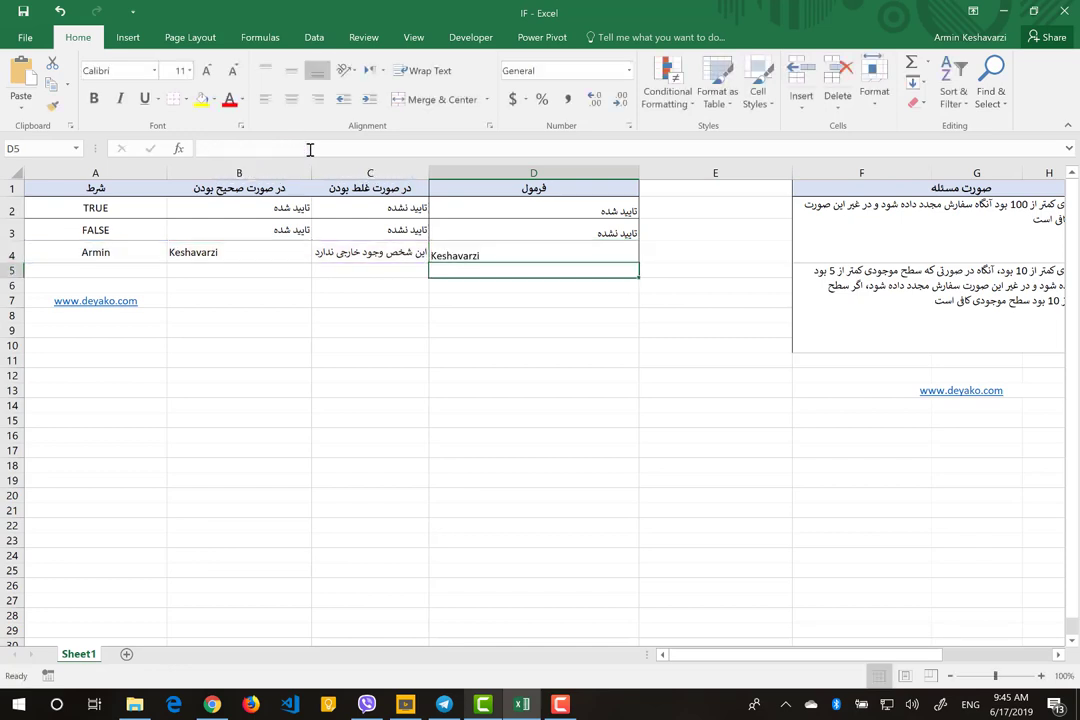
Replace the first name in cell A4 with a different first name to test the false case of D4's formula
left_click(463, 251)
left_click(141, 256)
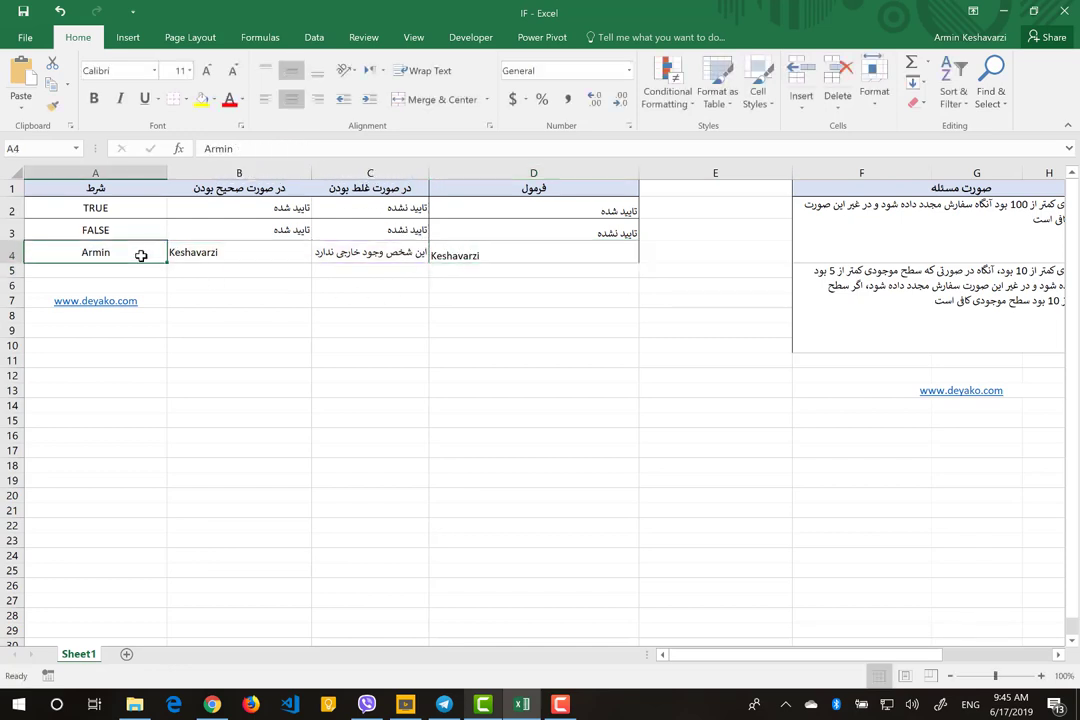
type("Arash")
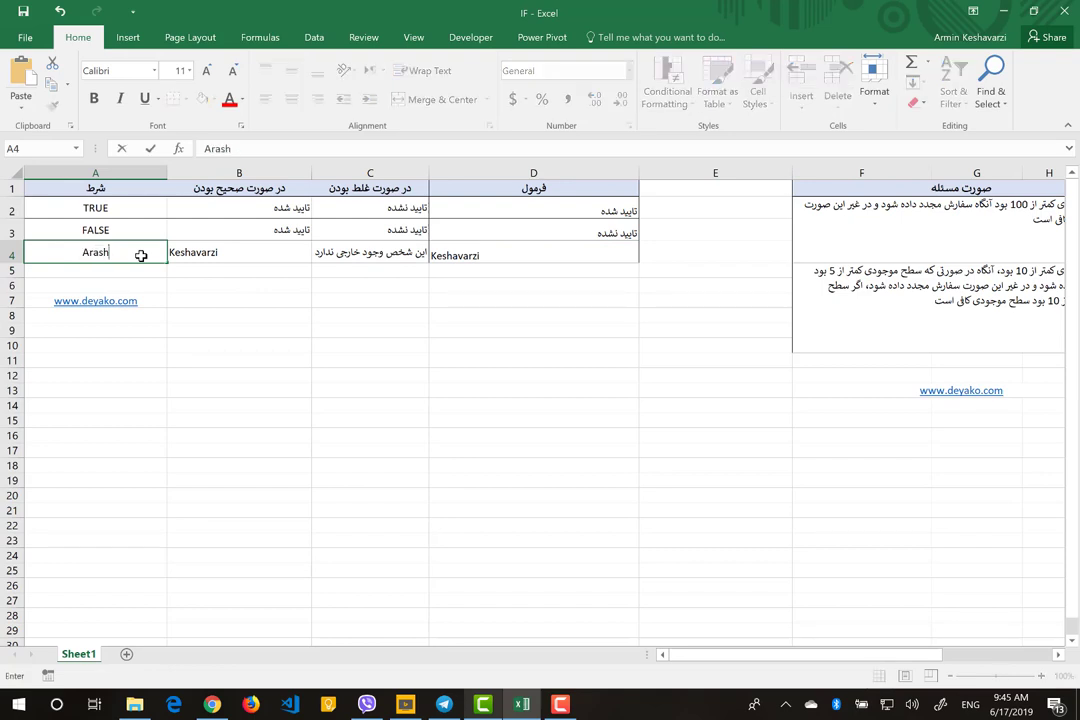
key("Return")
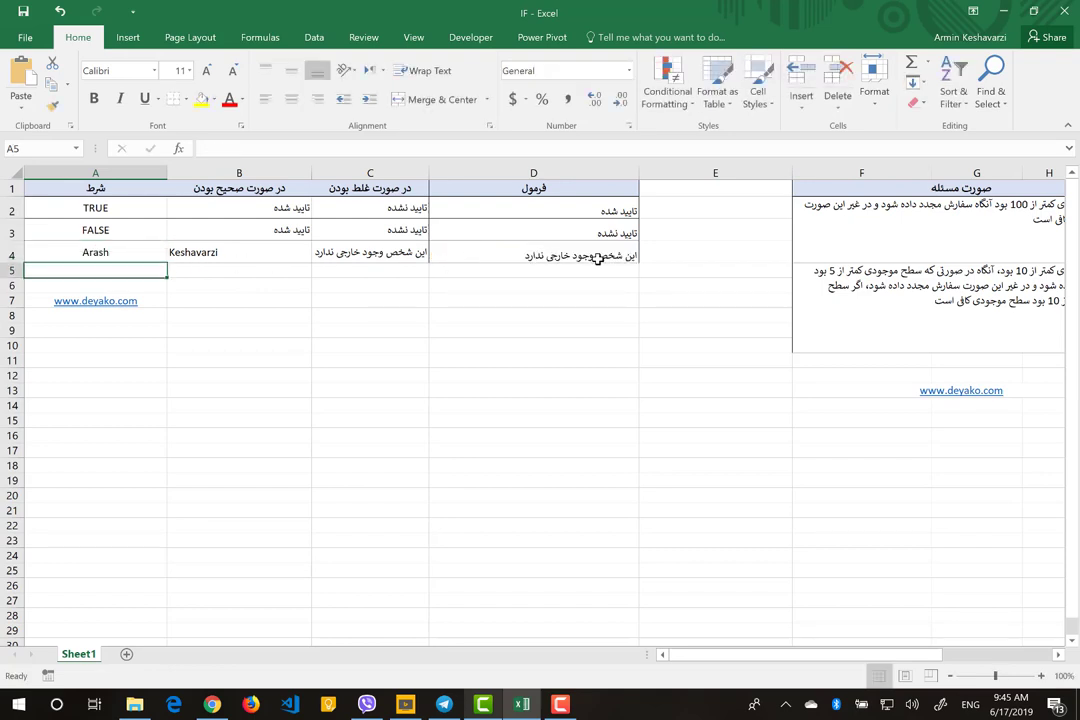
Examine the logical test in D4's formula and how each argument evaluates in the Function Arguments dialog
left_click(598, 258)
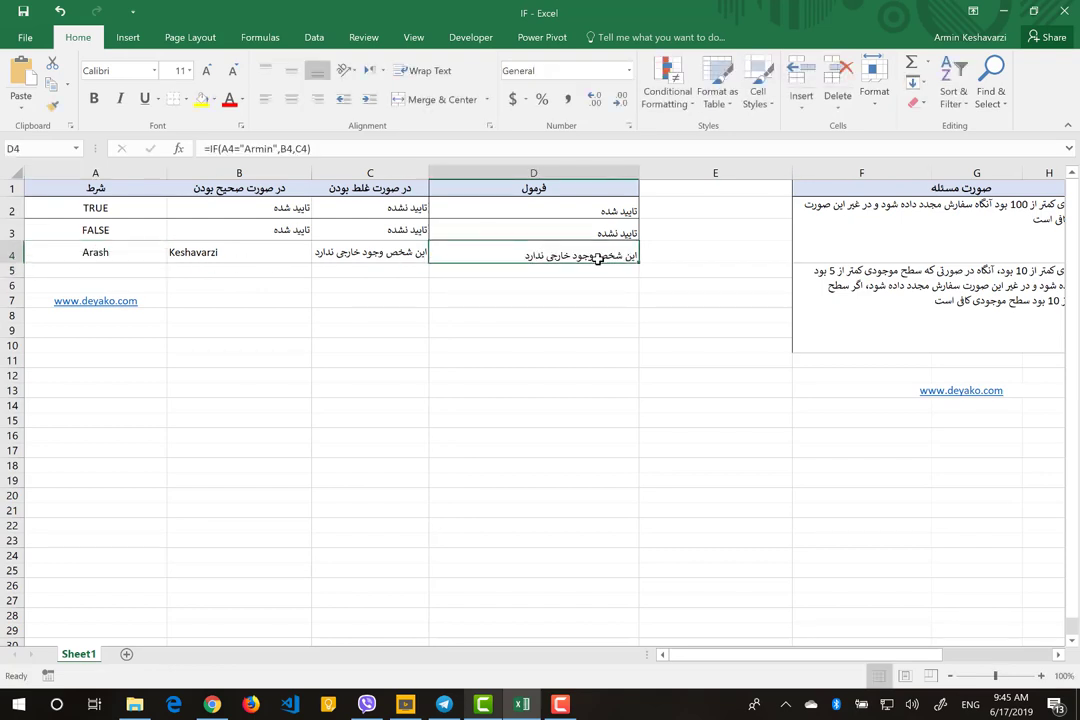
left_click(276, 148)
left_click_drag(276, 148, 223, 148)
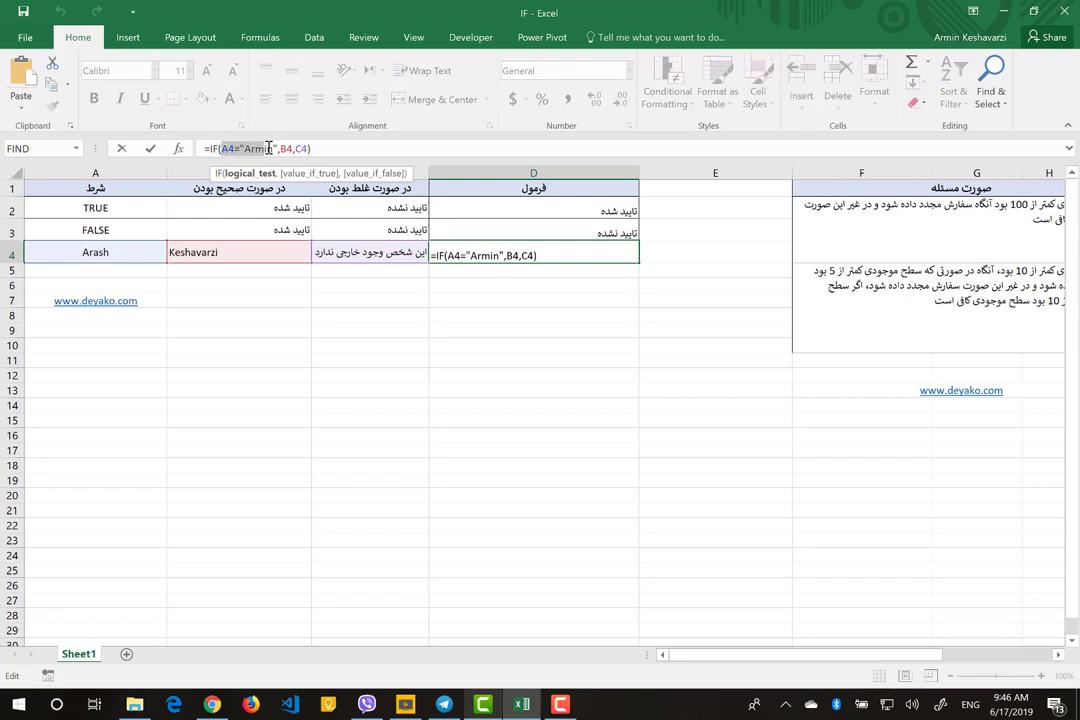
left_click(178, 148)
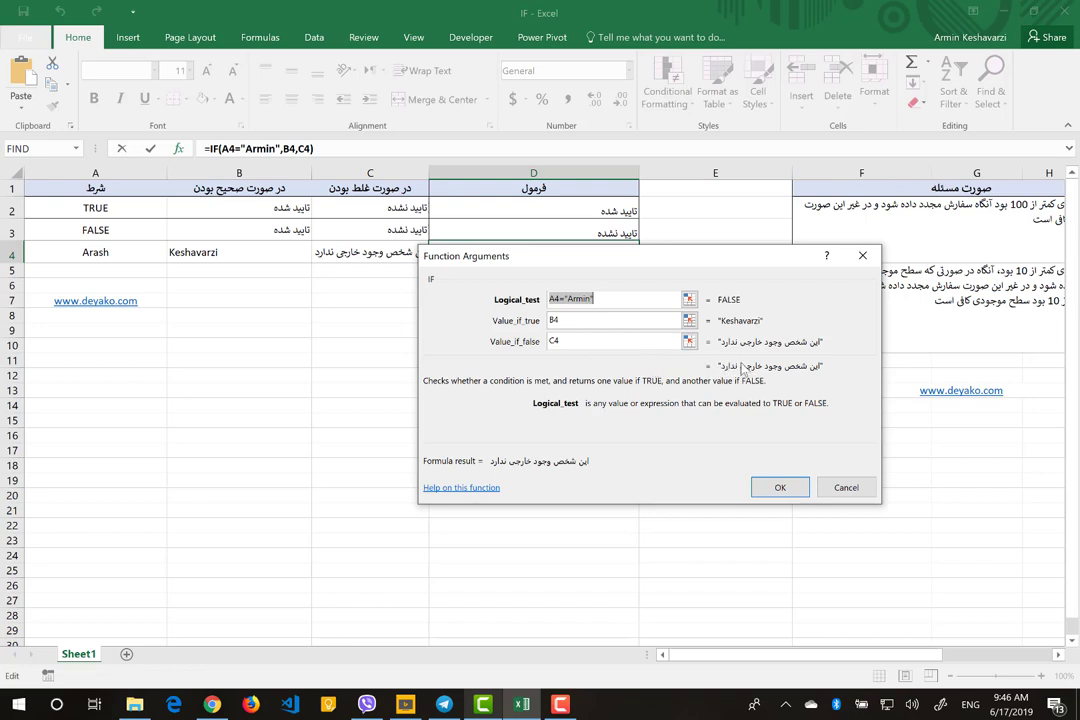
left_click(804, 493)
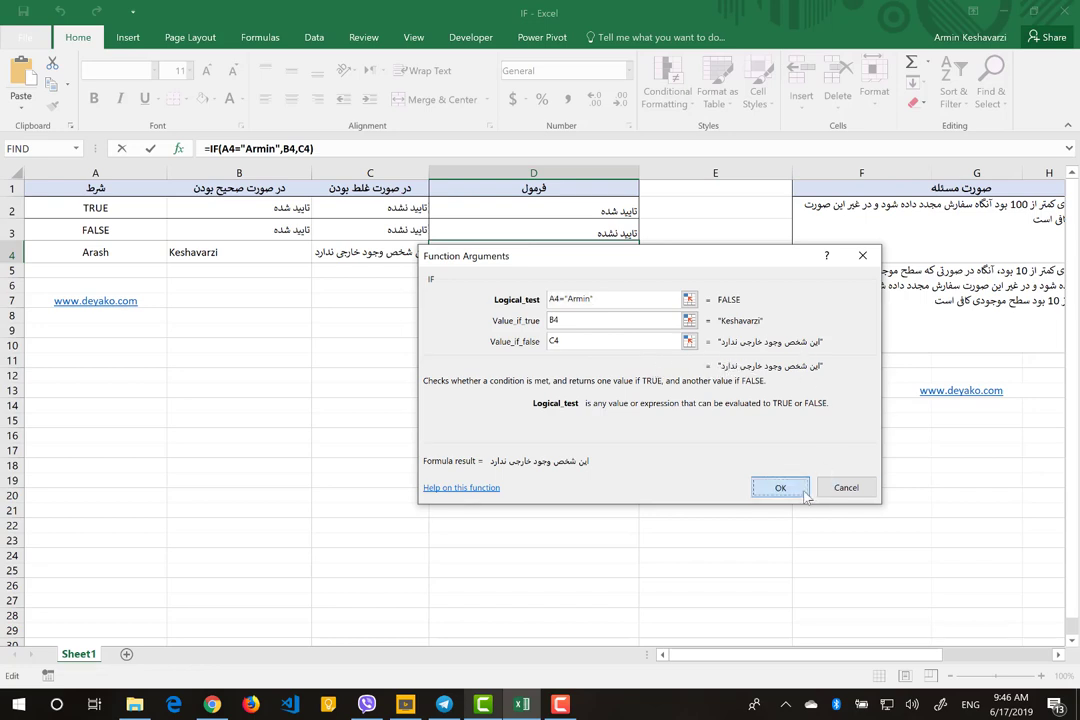
Review the product name and stock level columns of the inventory example, and change the threshold in the first problem statement (F2) to 10
scroll(805, 495, "right", 4)
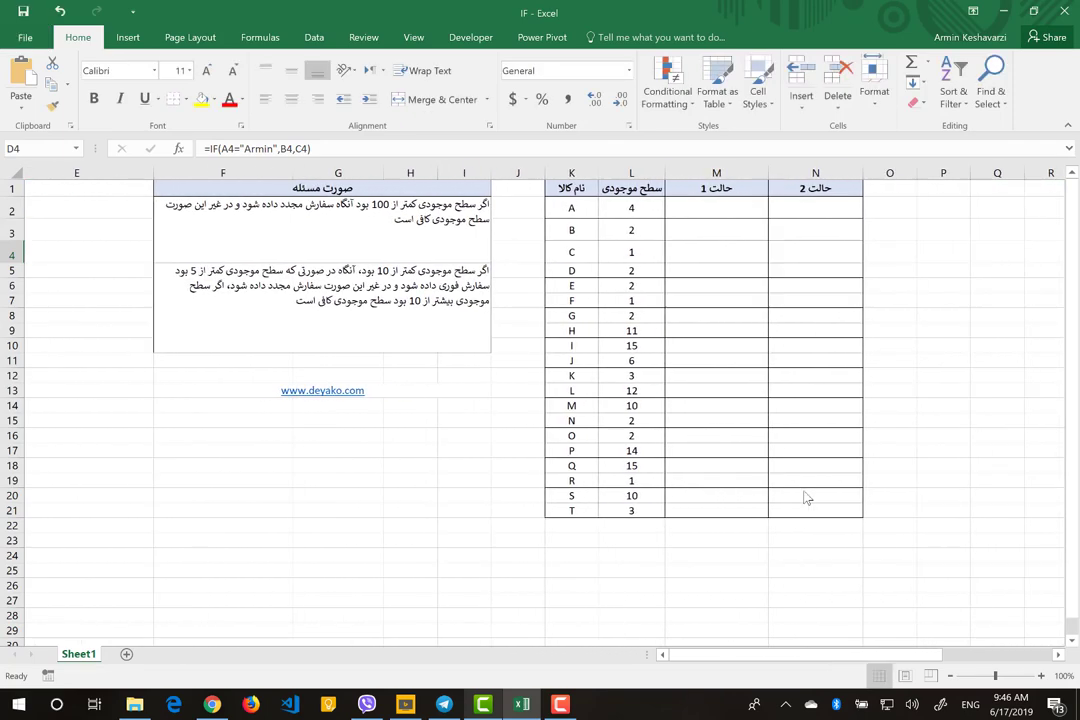
scroll(807, 497, "left", 1)
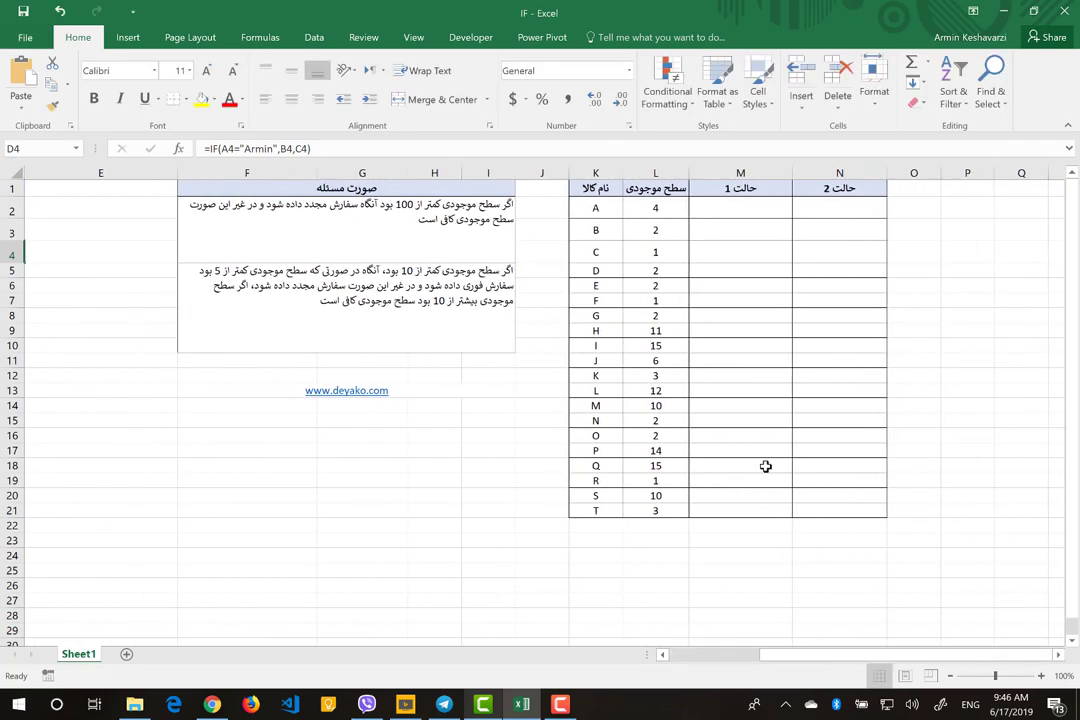
left_click(422, 207)
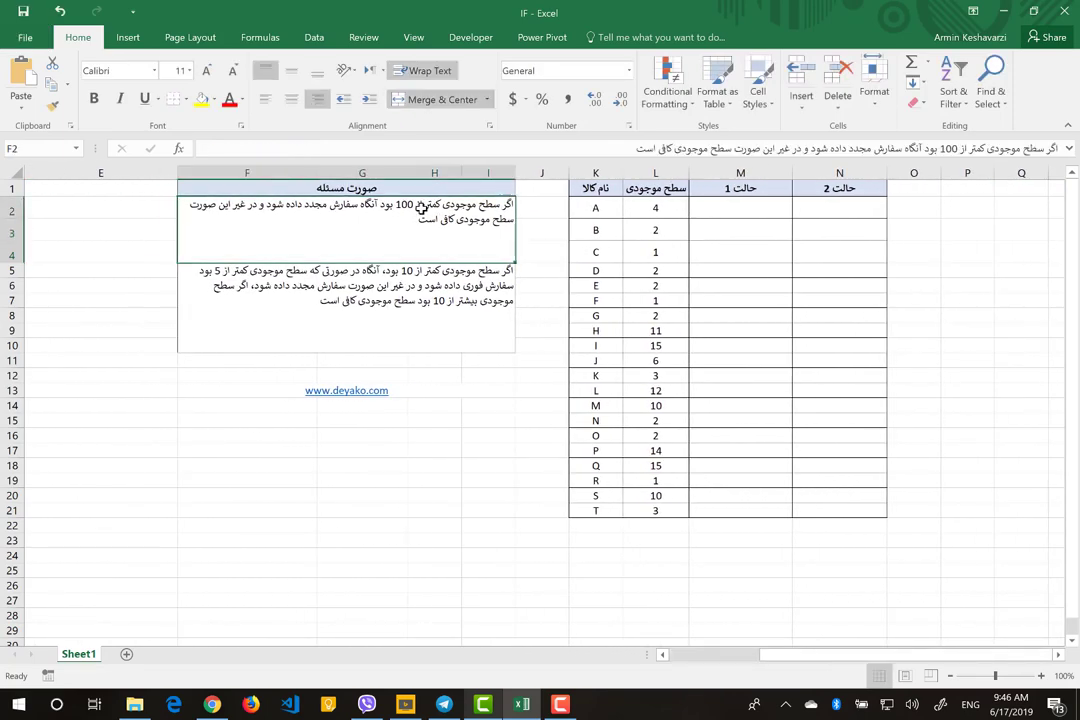
left_click_drag(592, 189, 610, 506)
left_click_drag(660, 189, 665, 507)
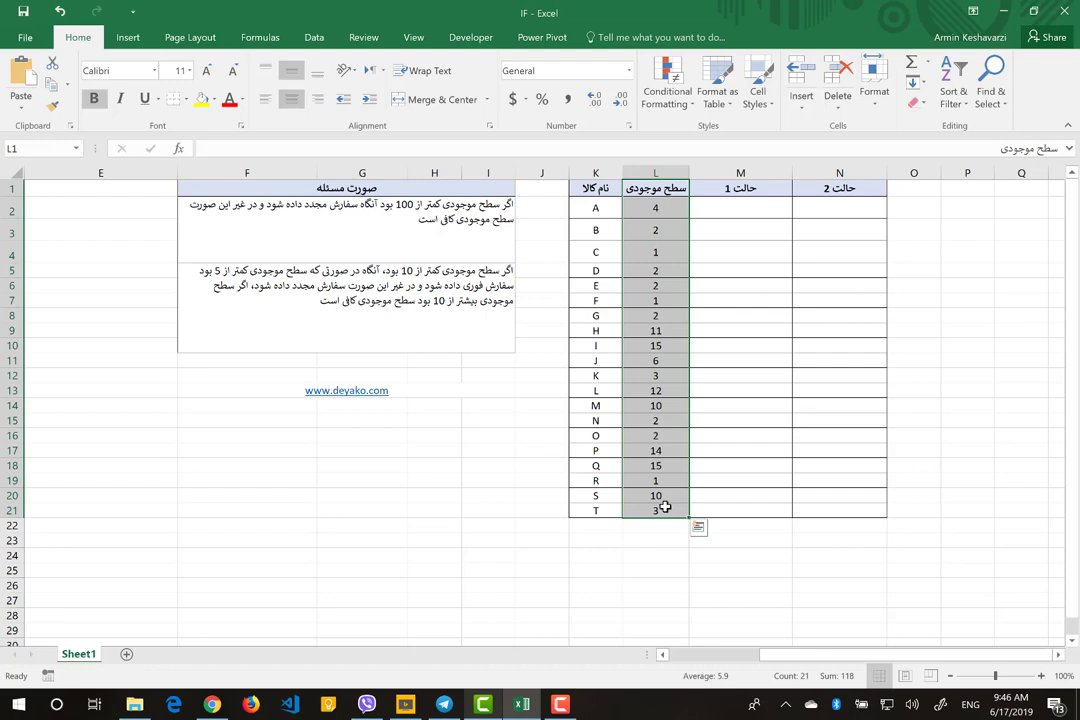
left_click(595, 252)
left_click(485, 222)
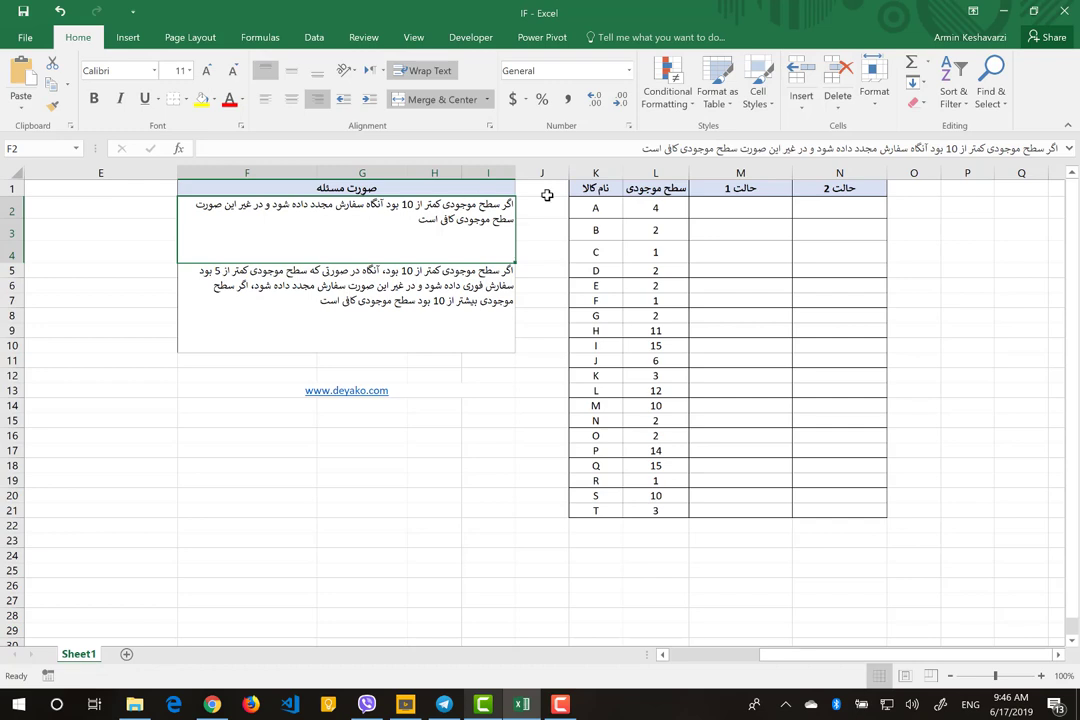
Start an IF formula in M2 that tests whether the stock level in L2 is less than 10
left_click(740, 203)
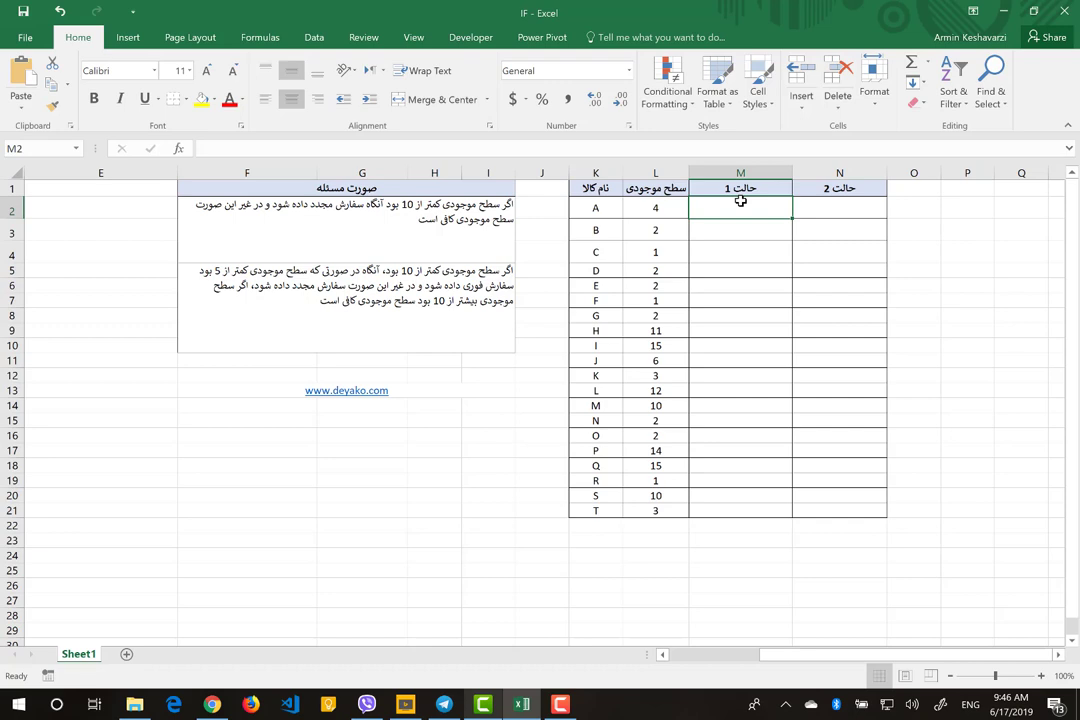
type("=if")
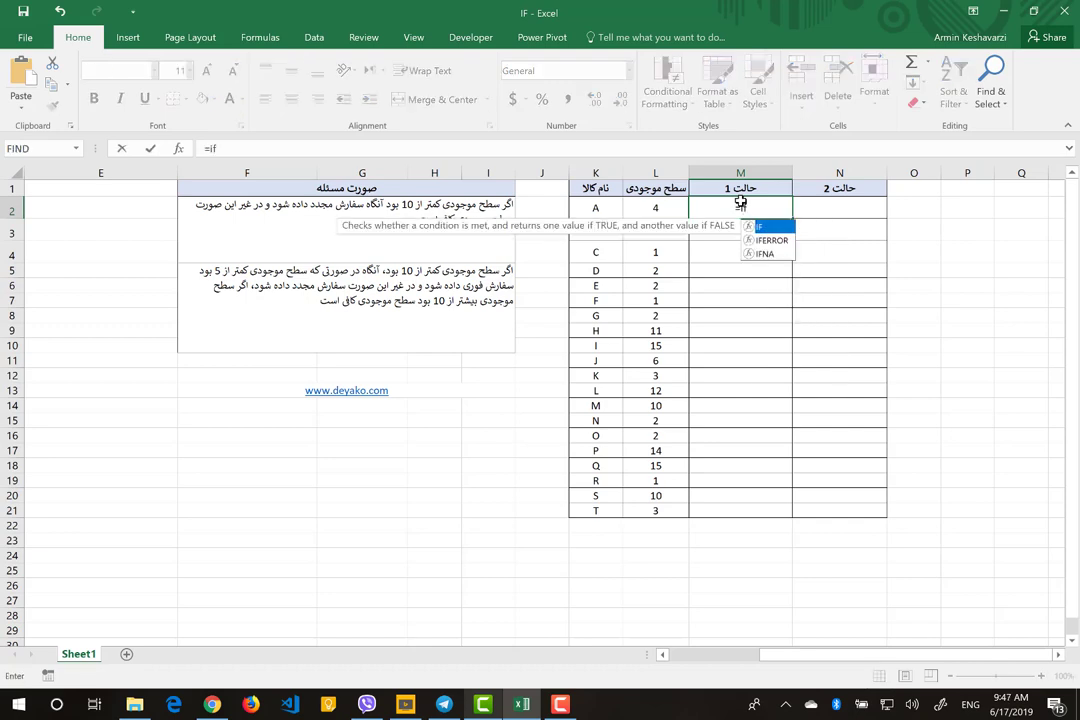
type("(")
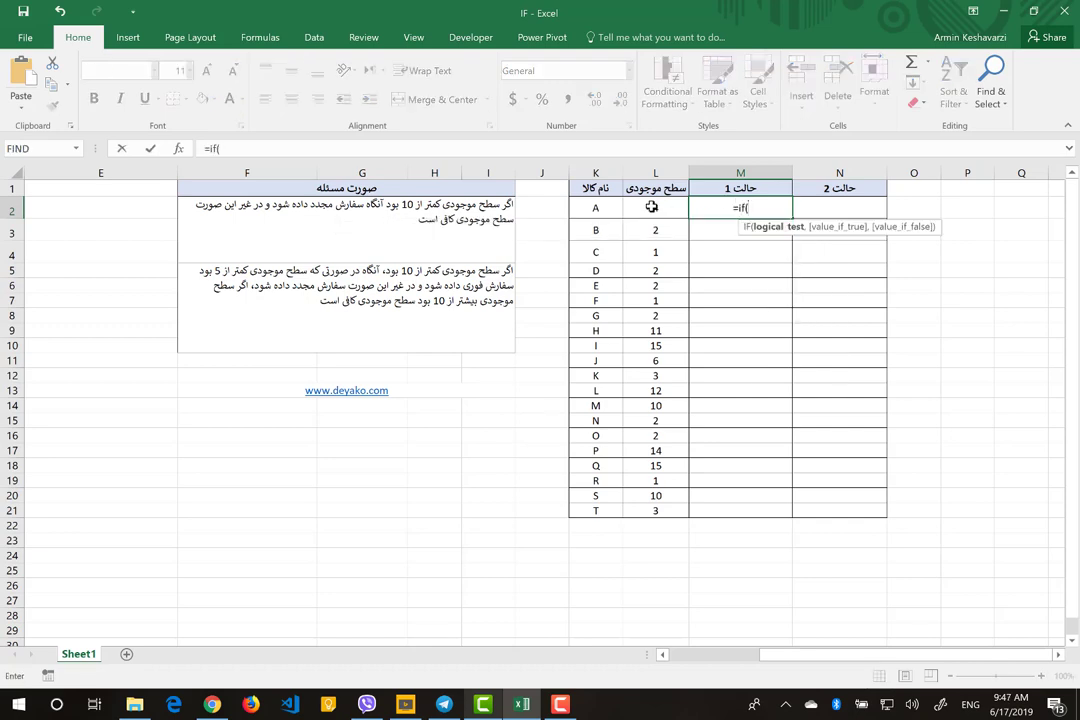
left_click(640, 208)
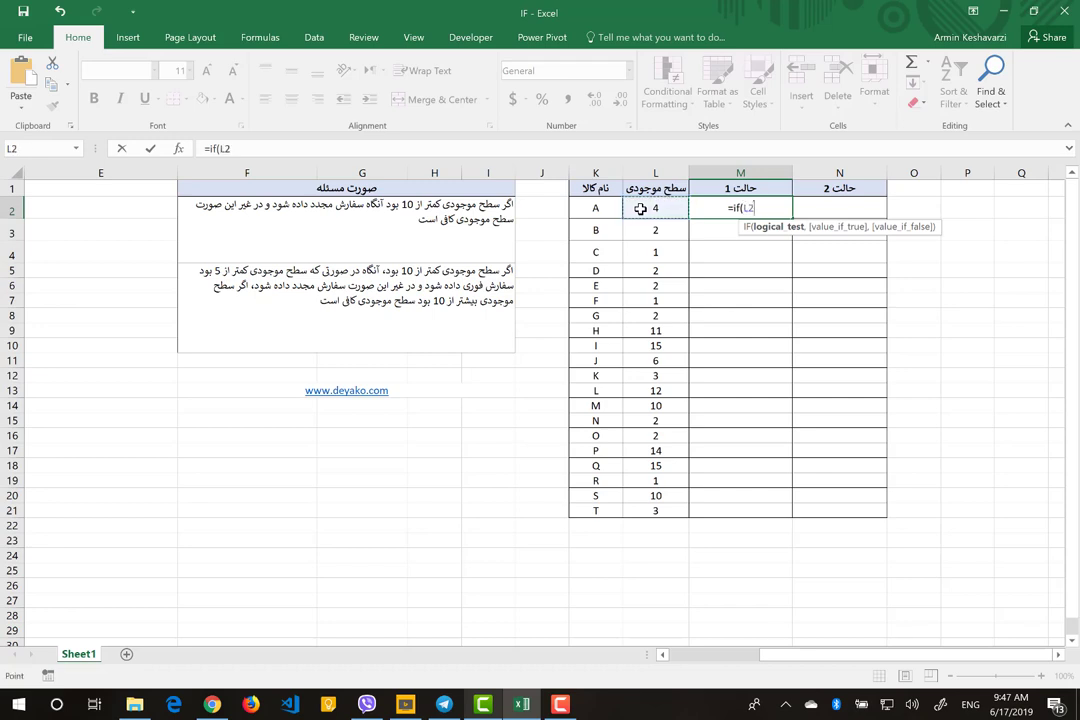
type("<")
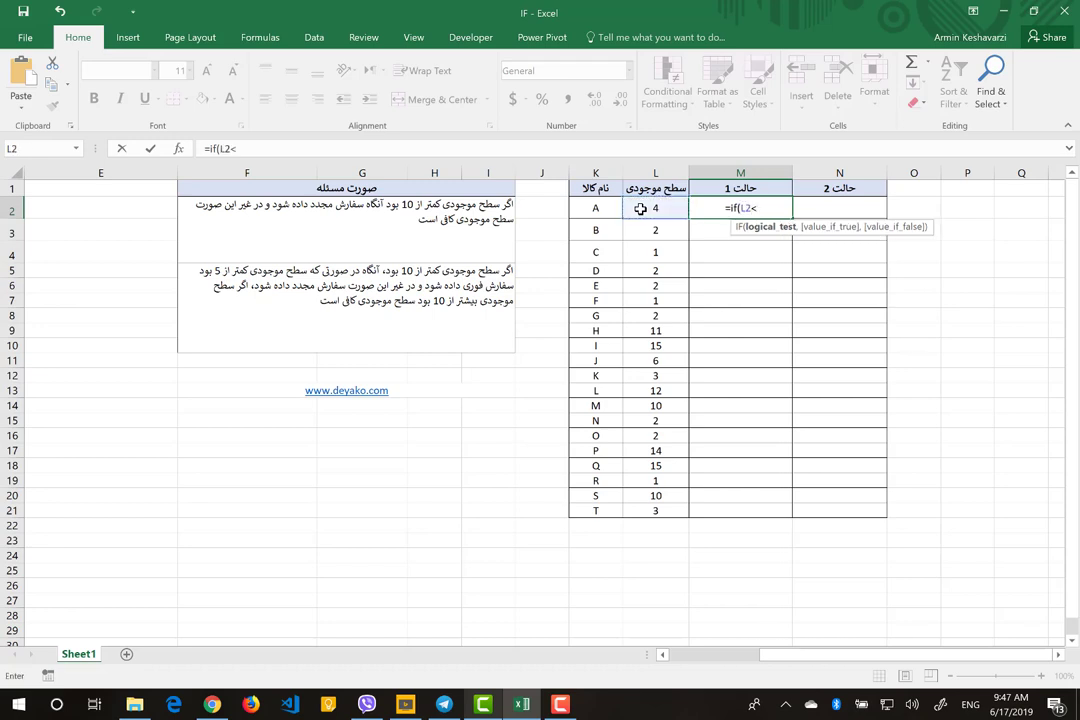
type("10")
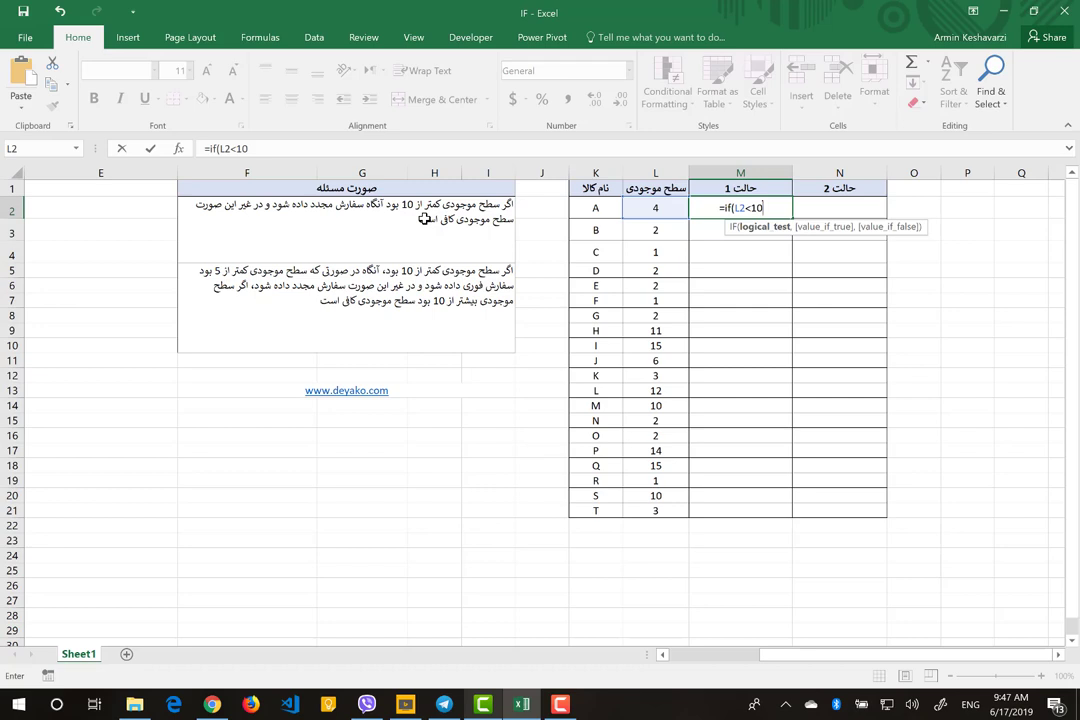
type(",")
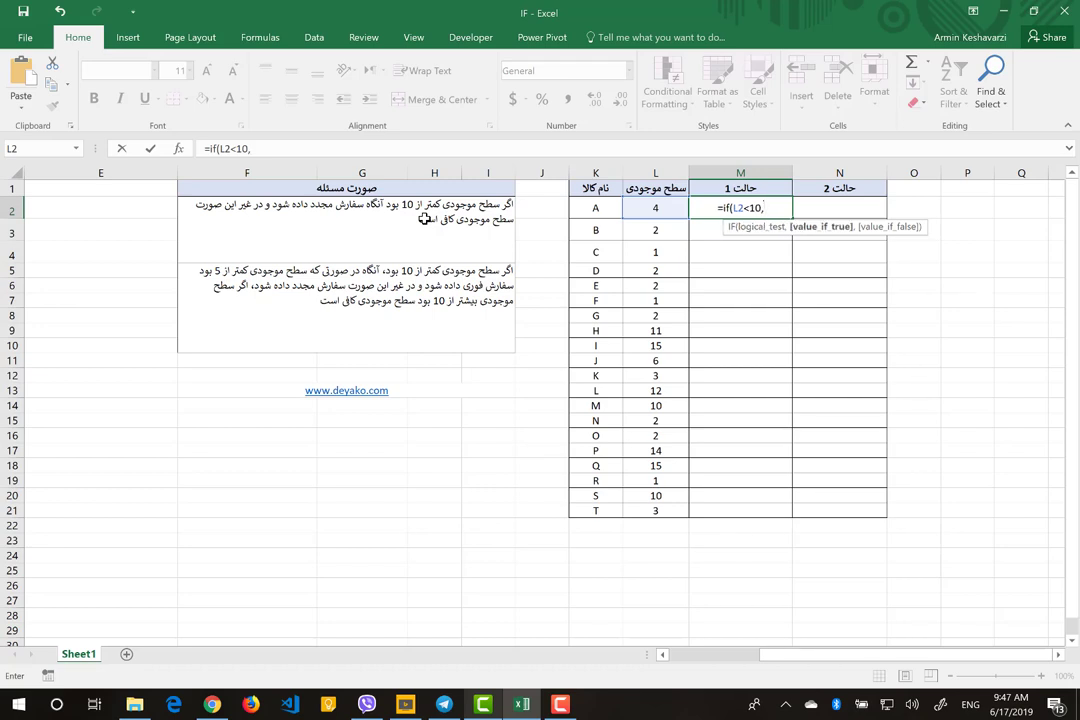
Enter "سفارش مجدد" as the value-if-true argument of M2's IF formula
type("\"")
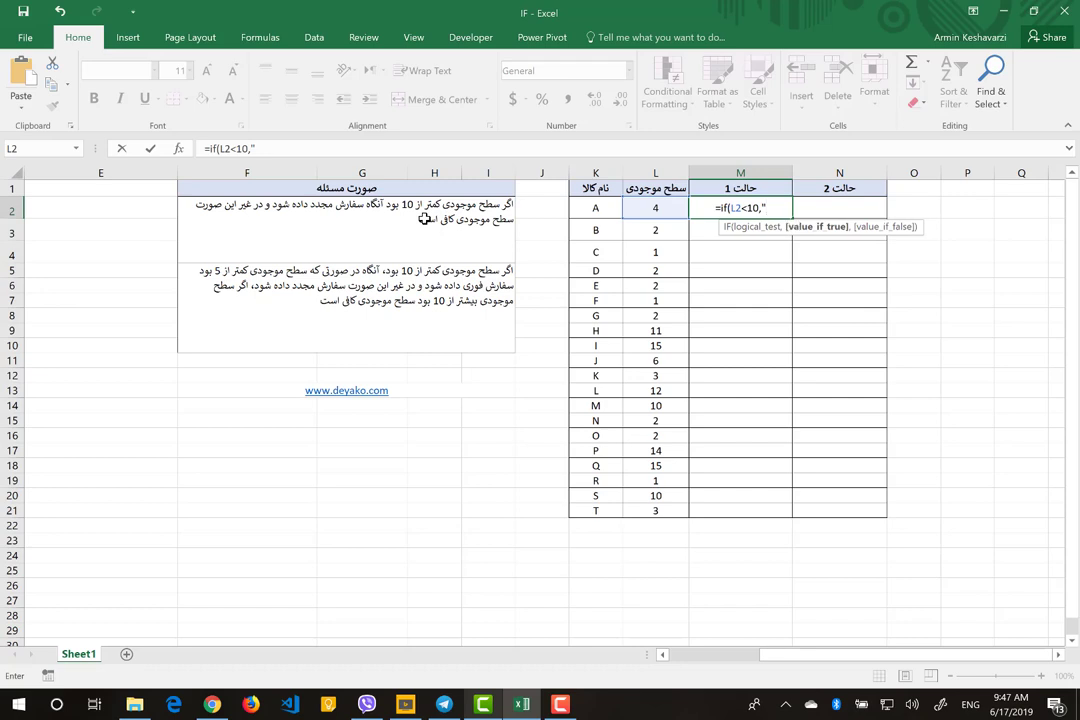
type("sthva l[m")
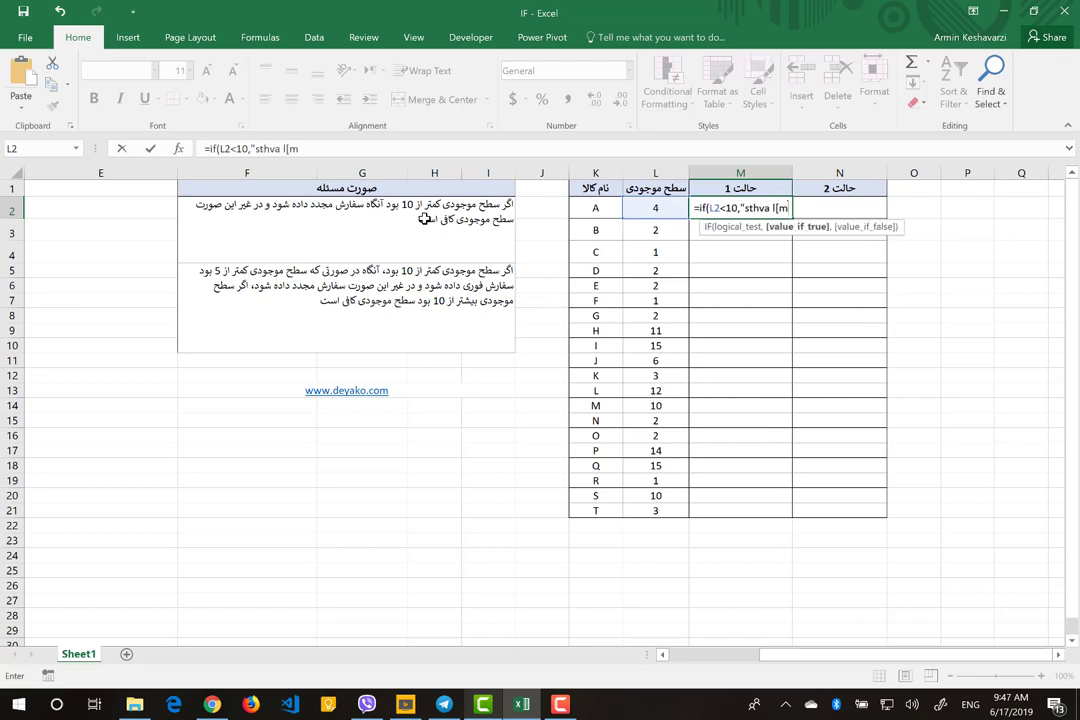
key("BackSpace")
key("BackSpace")
key("BackSpace")
key("BackSpace")
key("BackSpace")
key("BackSpace")
key("BackSpace")
type("سفارش مجدد\"")
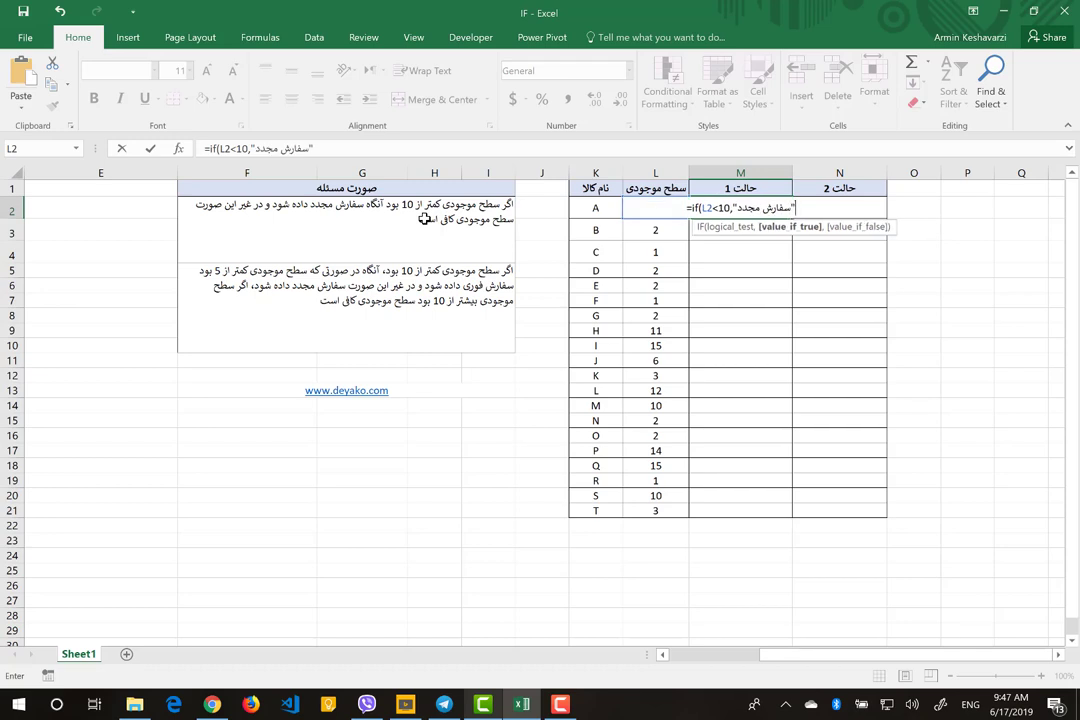
Enter "کافی" as the value-if-false argument of M2's IF formula and commit the formula
type(",")
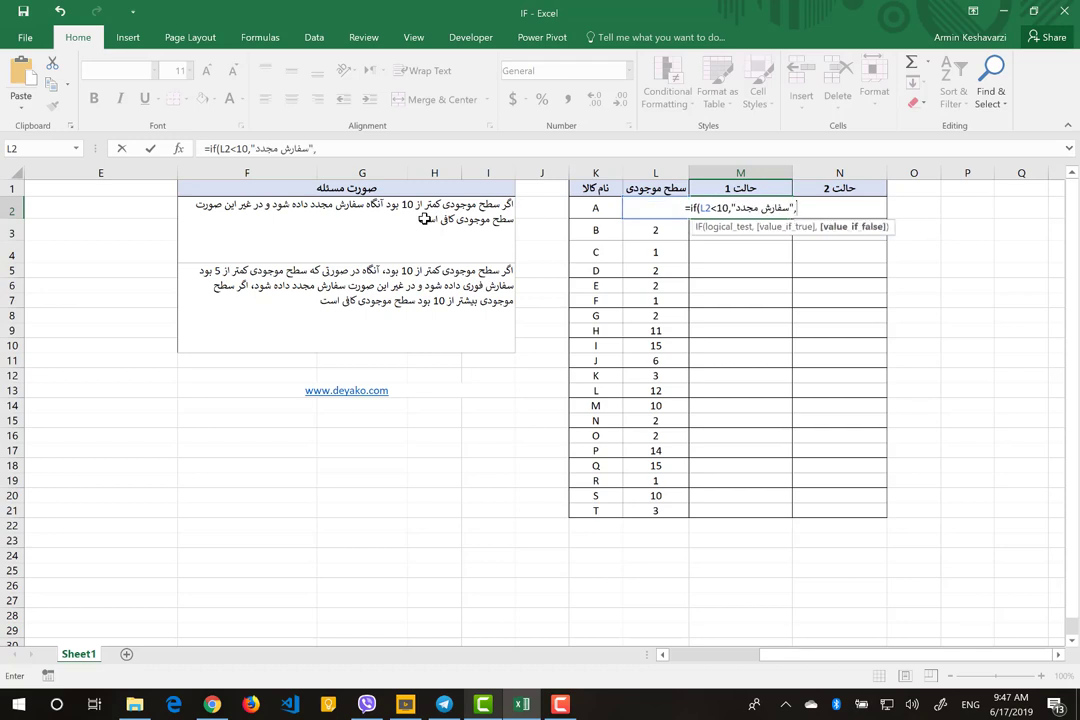
type("\"")
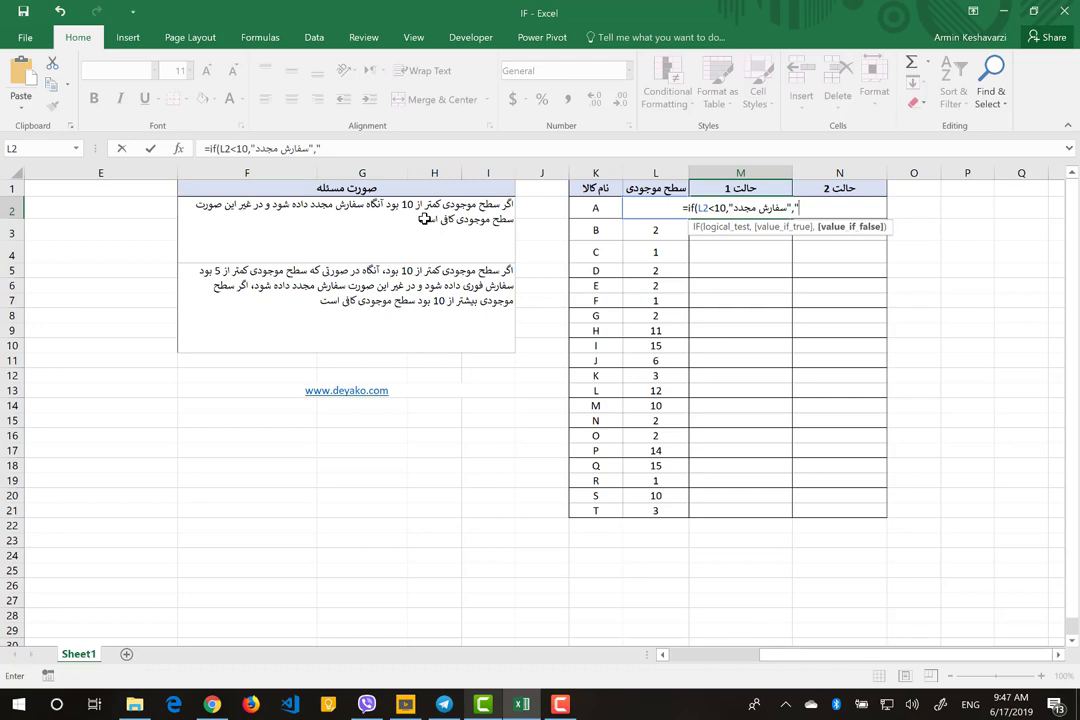
key("alt+shift")
type("کافی")
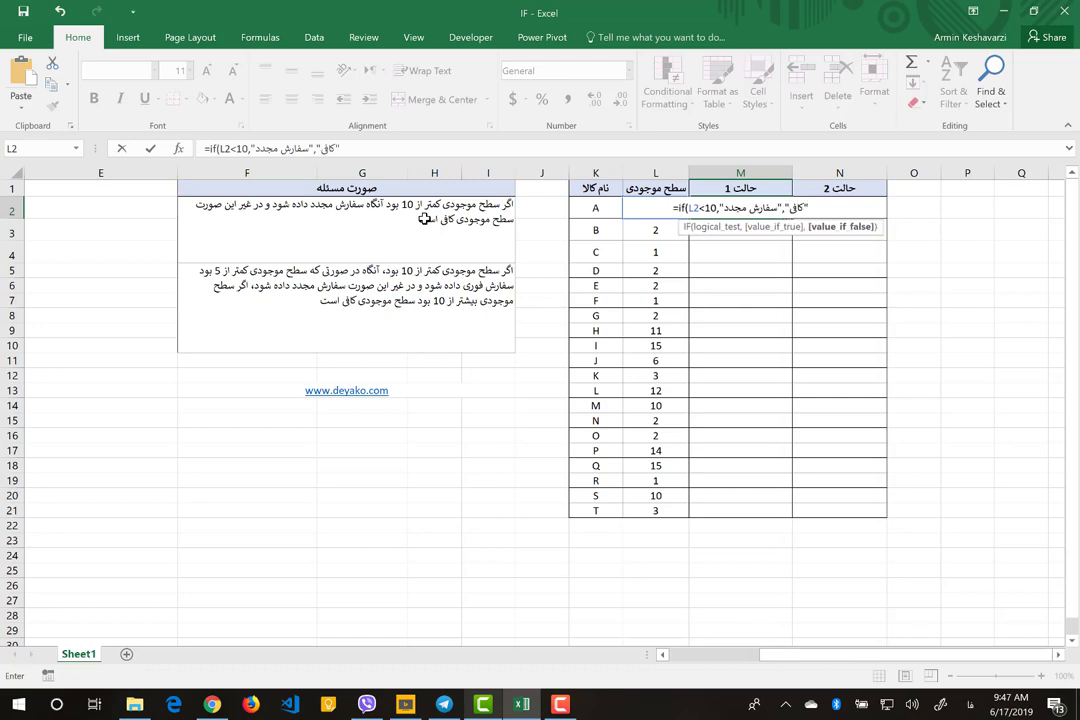
type("\"")
key("alt+shift")
type(")")
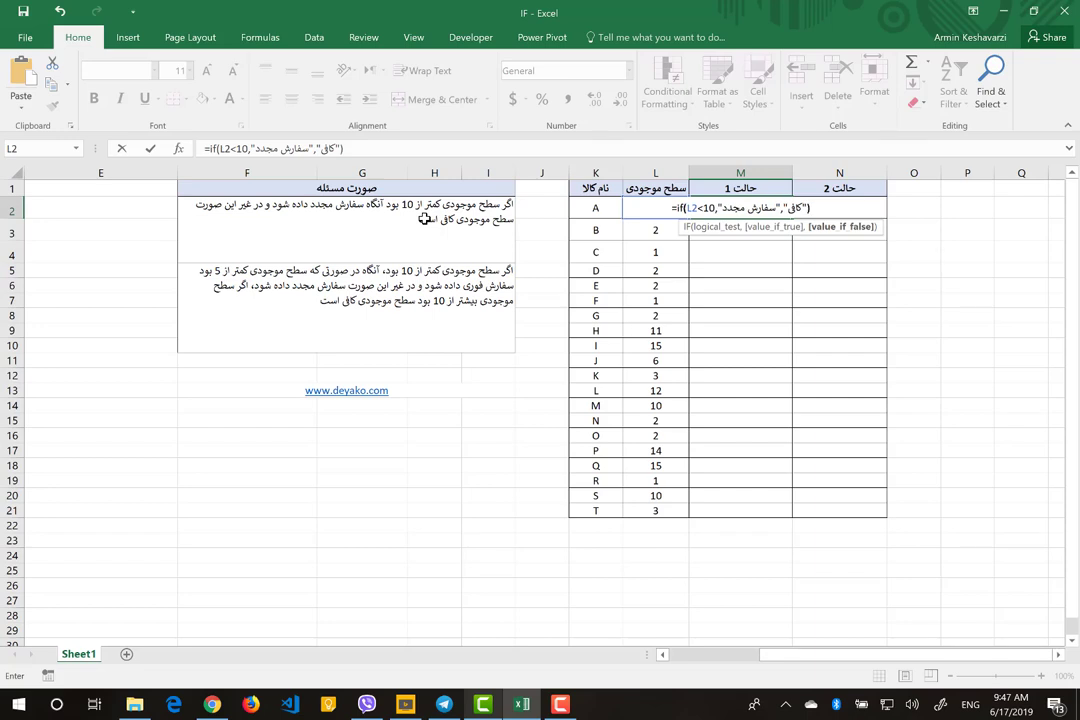
key("Return")
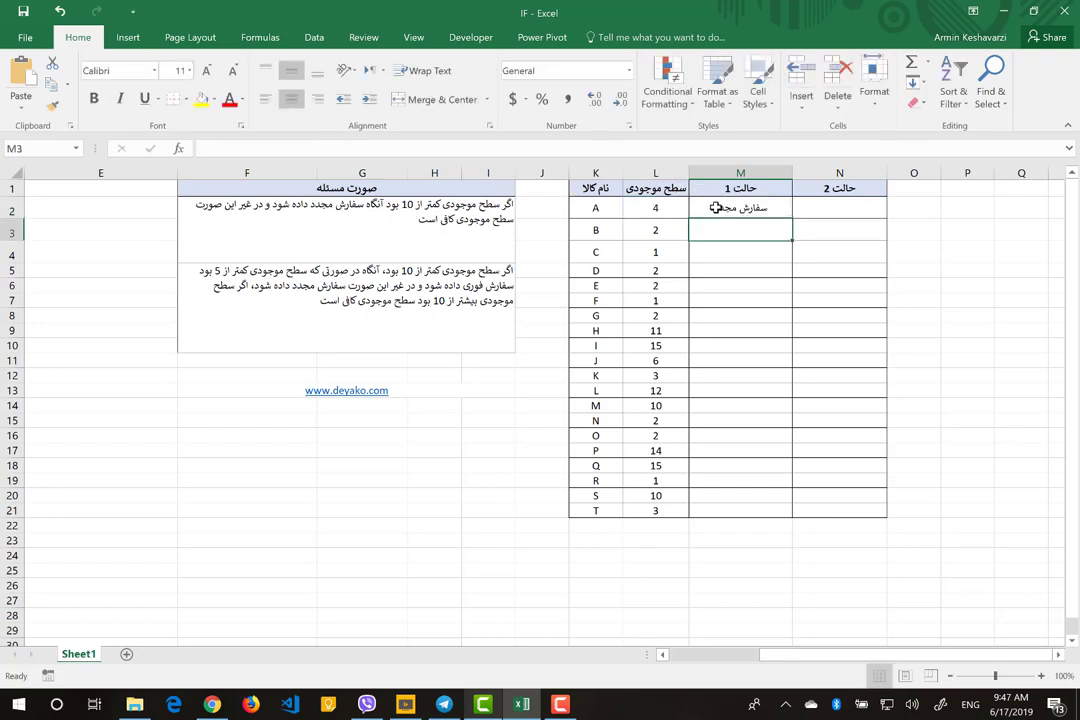
Fill M2's formula down to M21 and check the results for products H, I and M against their stock levels
left_click(716, 207)
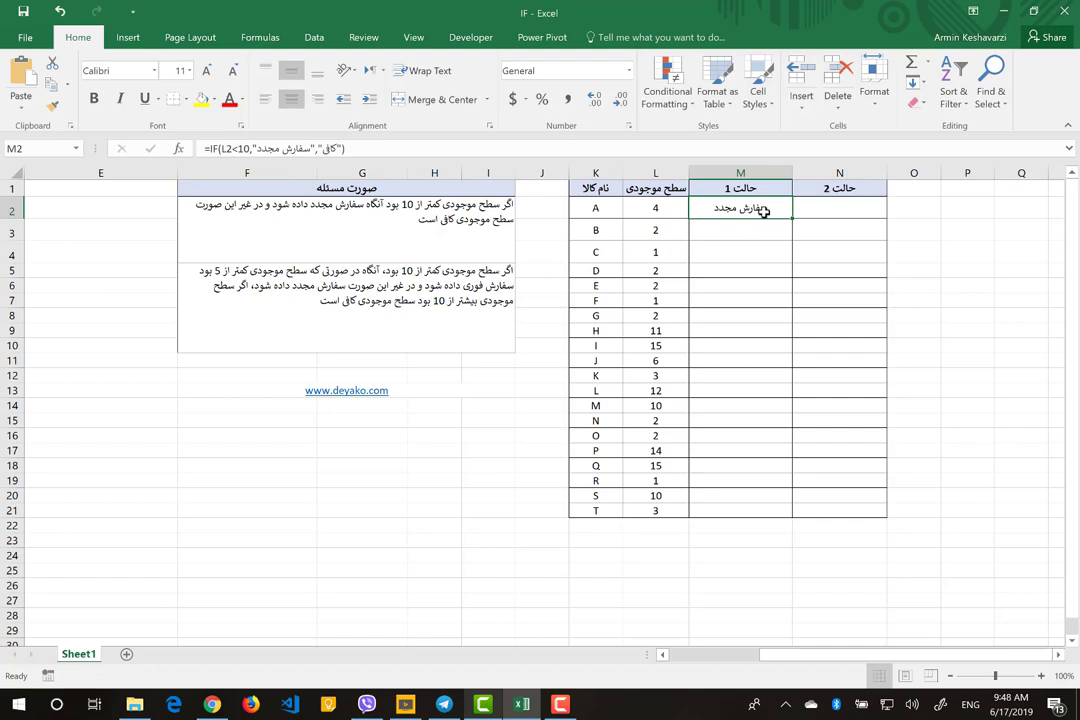
left_click_drag(792, 216, 776, 515)
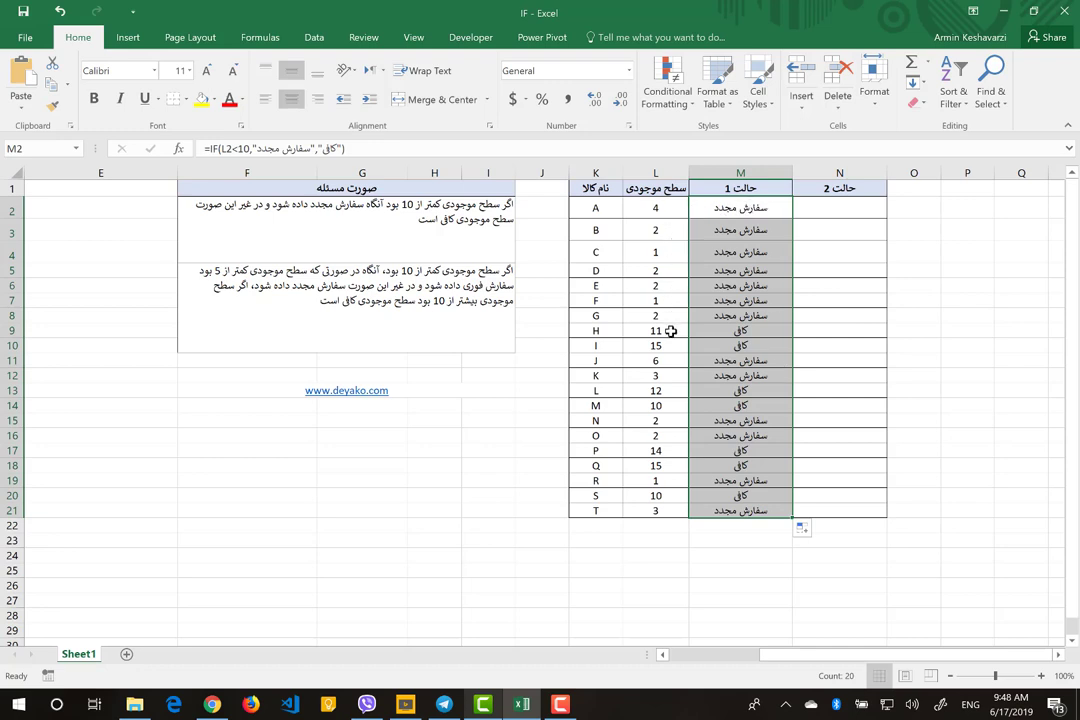
left_click_drag(671, 331, 704, 340)
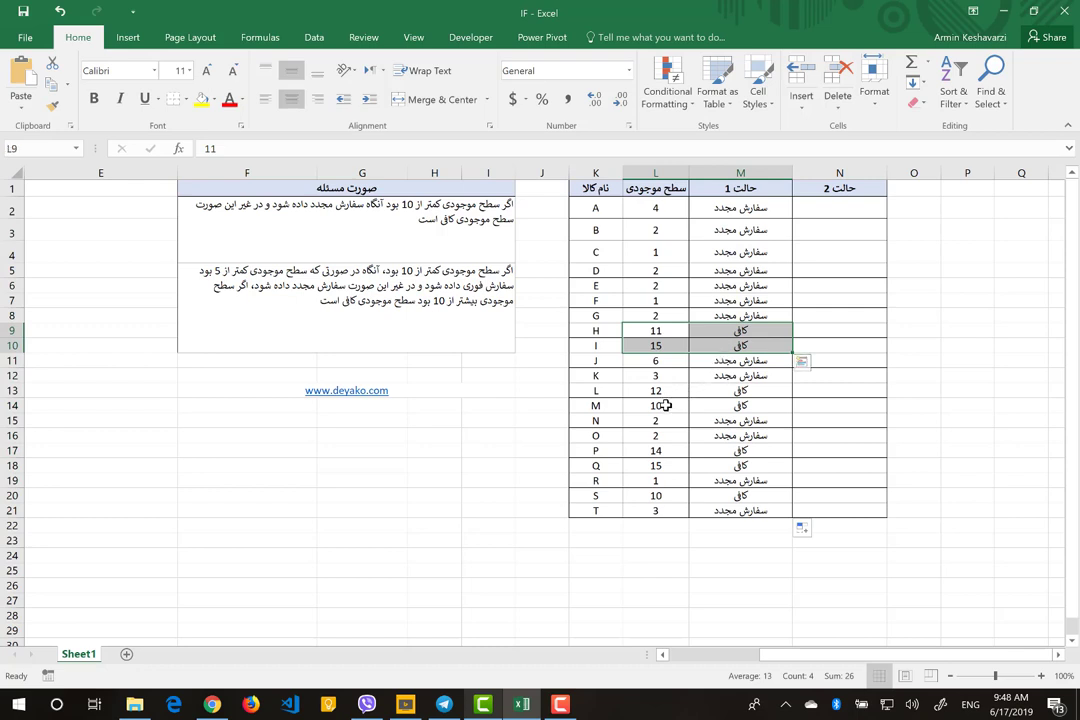
left_click_drag(663, 405, 719, 408)
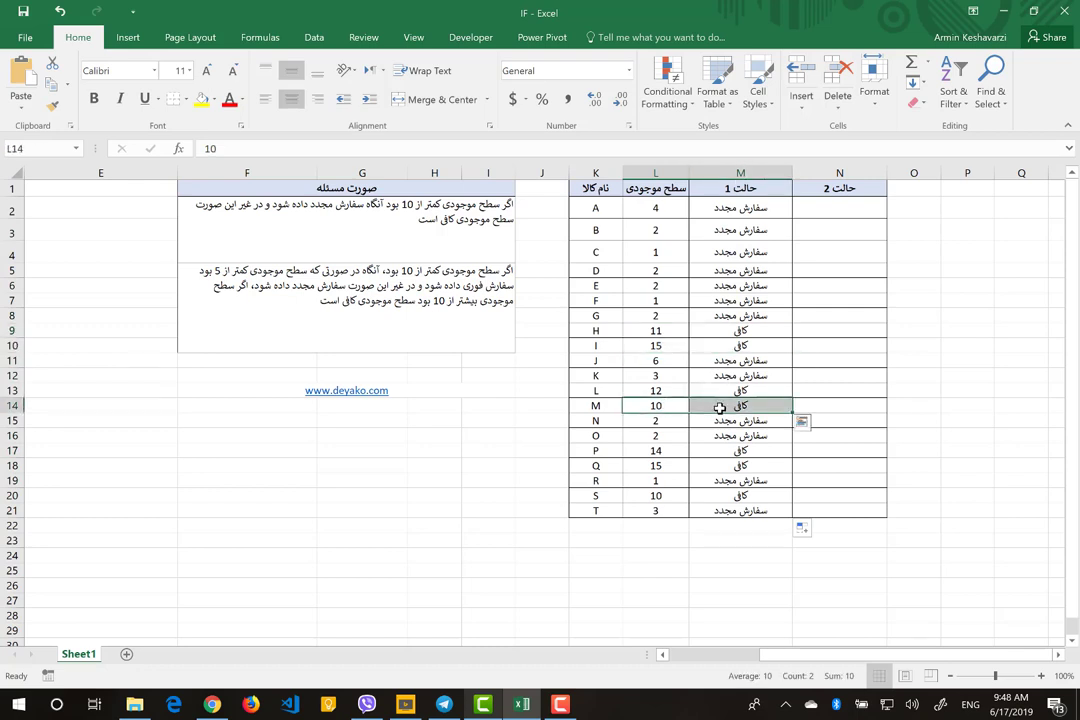
left_click(719, 408)
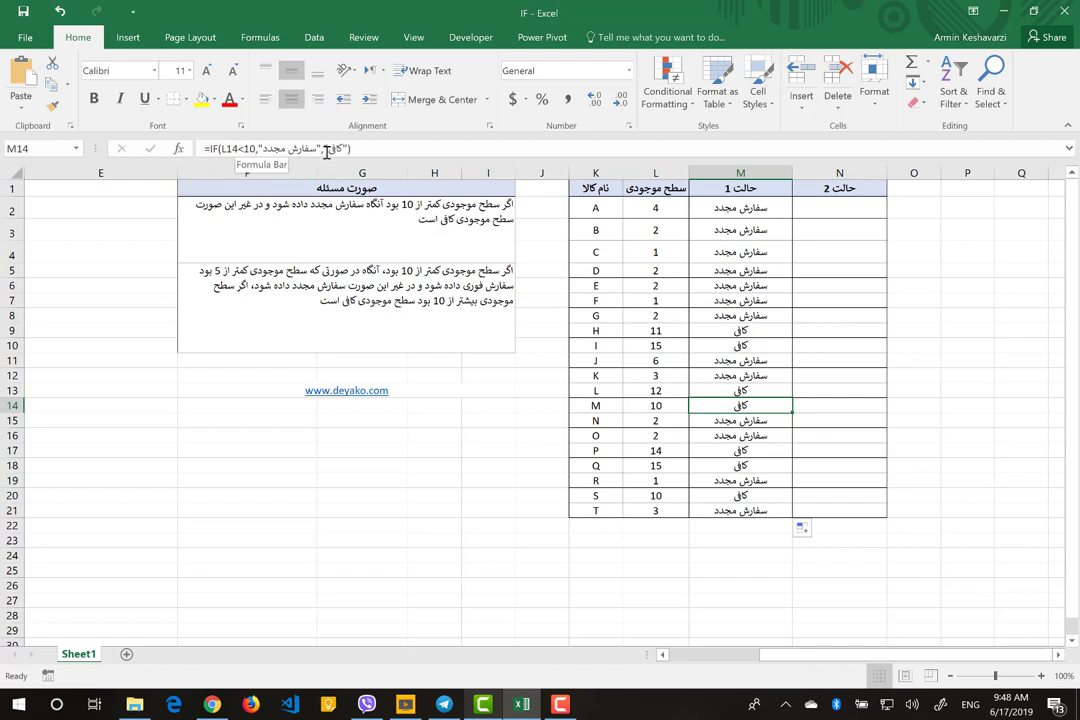
Add an Equal To highlight rule to column M for "سفارش مجدد" with Light Red Fill with Dark Red Text
left_click(735, 176)
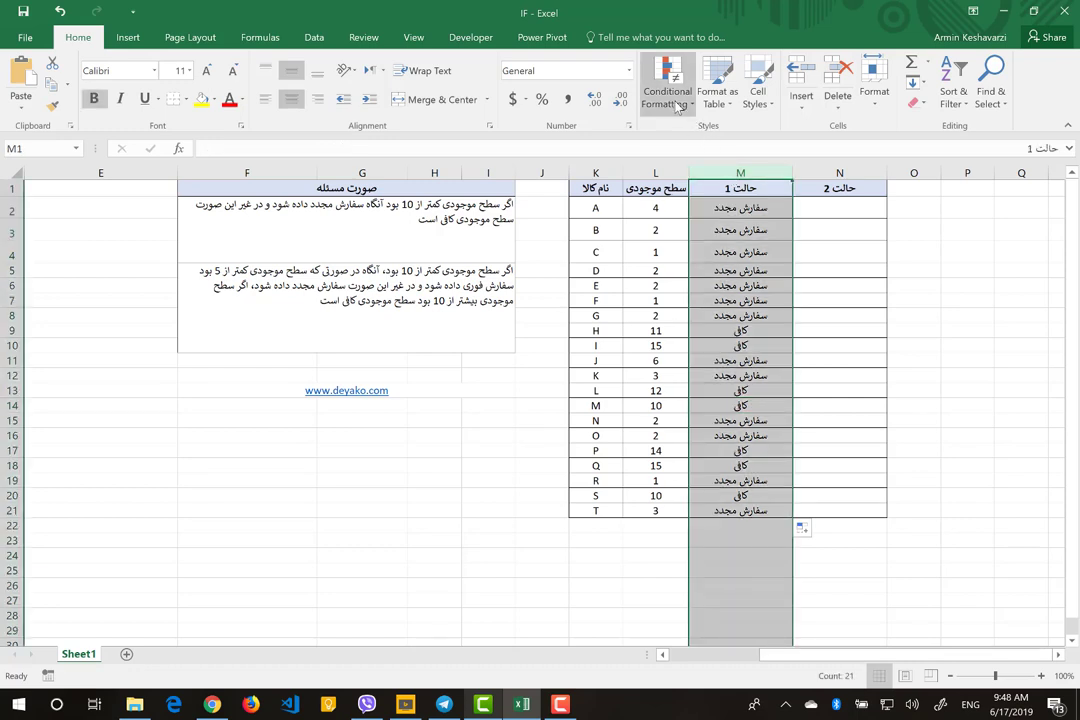
left_click(666, 95)
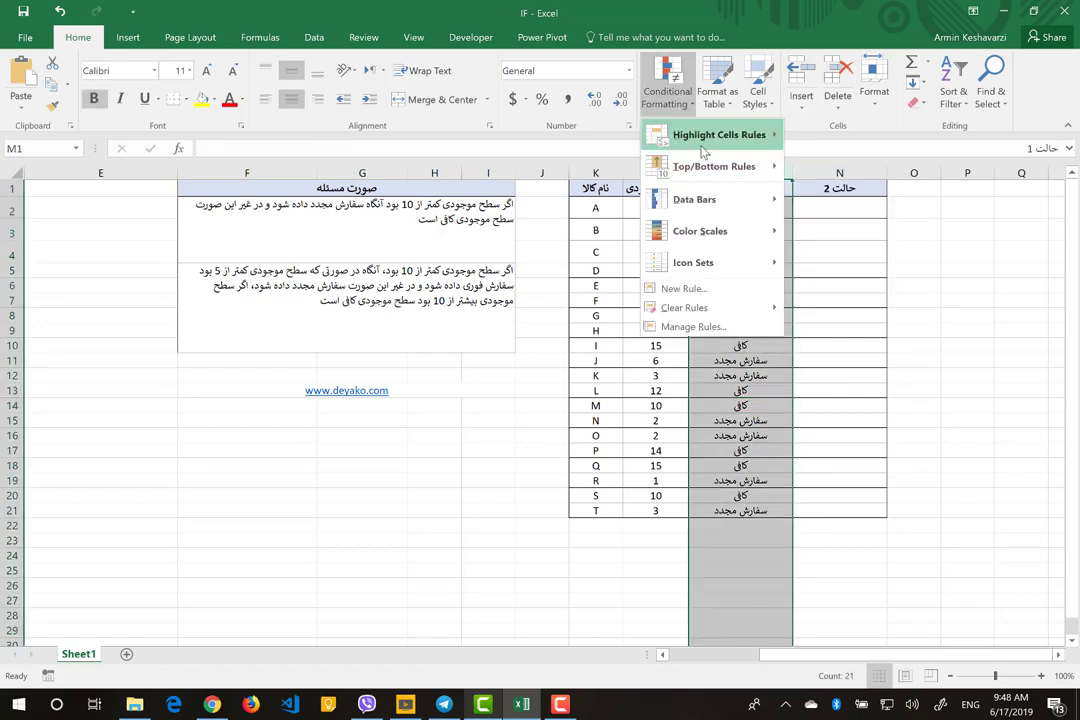
mouse_move(720, 135)
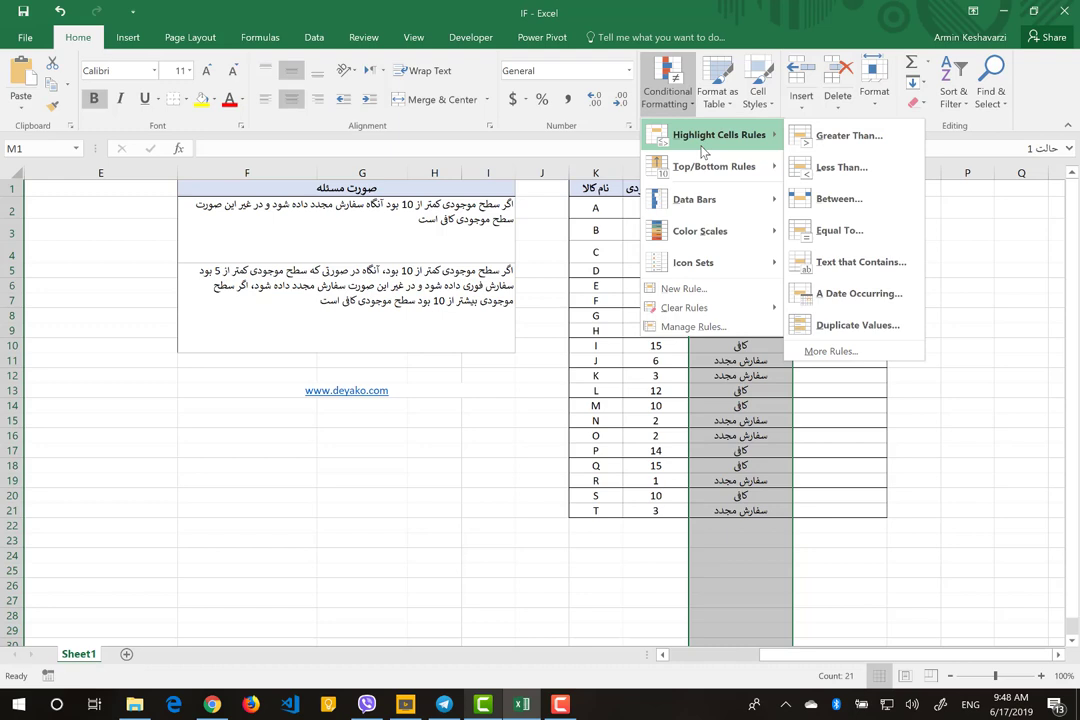
left_click(839, 230)
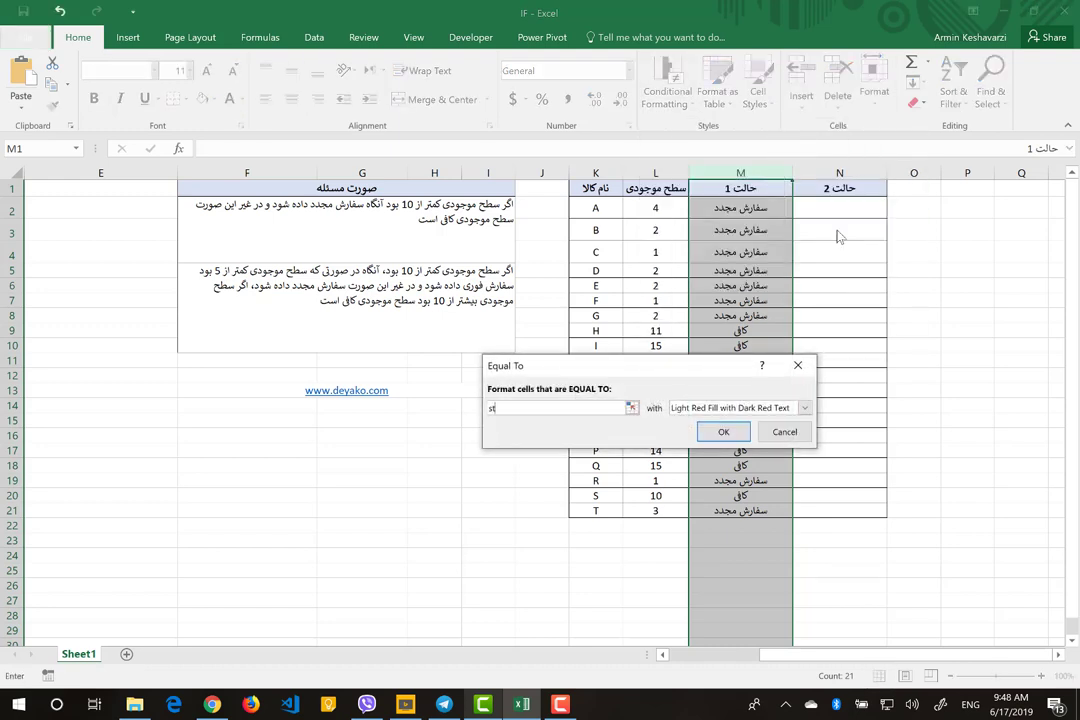
type("سفارش مجدد")
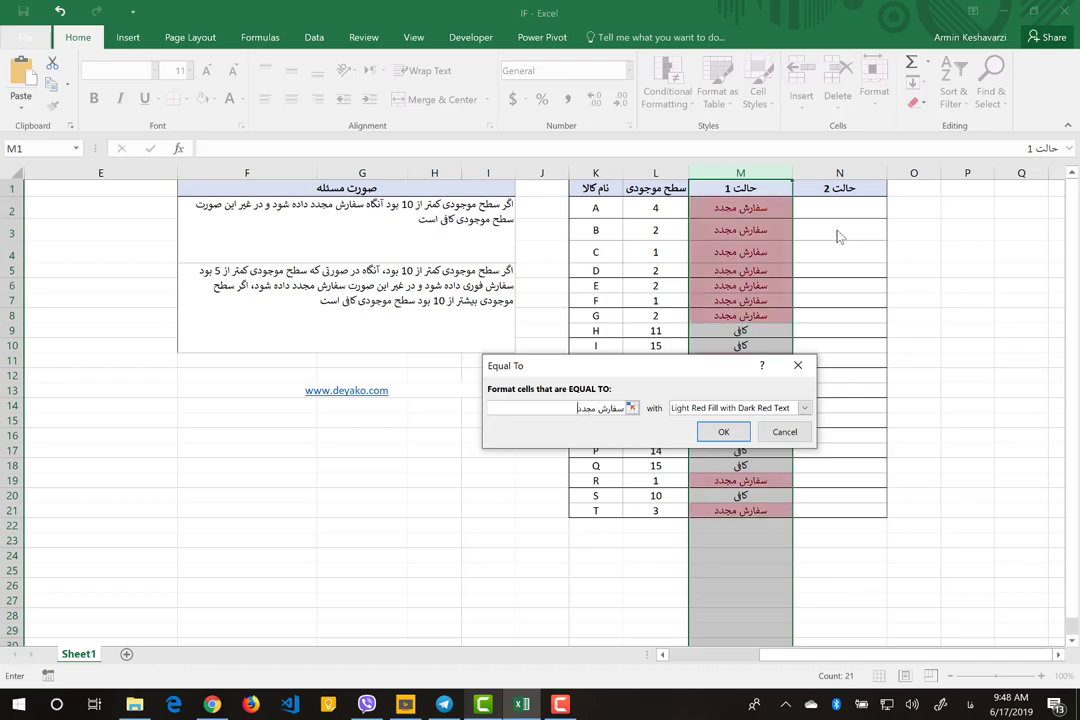
left_click(716, 433)
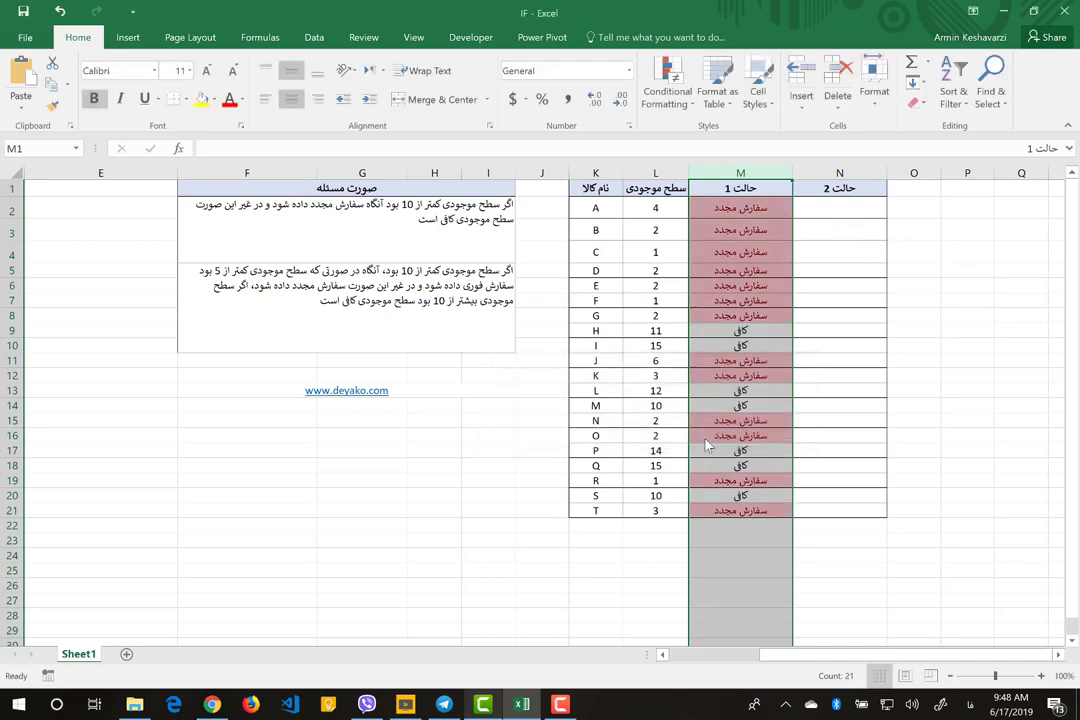
Start an IF formula in N2 with L2<10 as its logical test
left_click(839, 219)
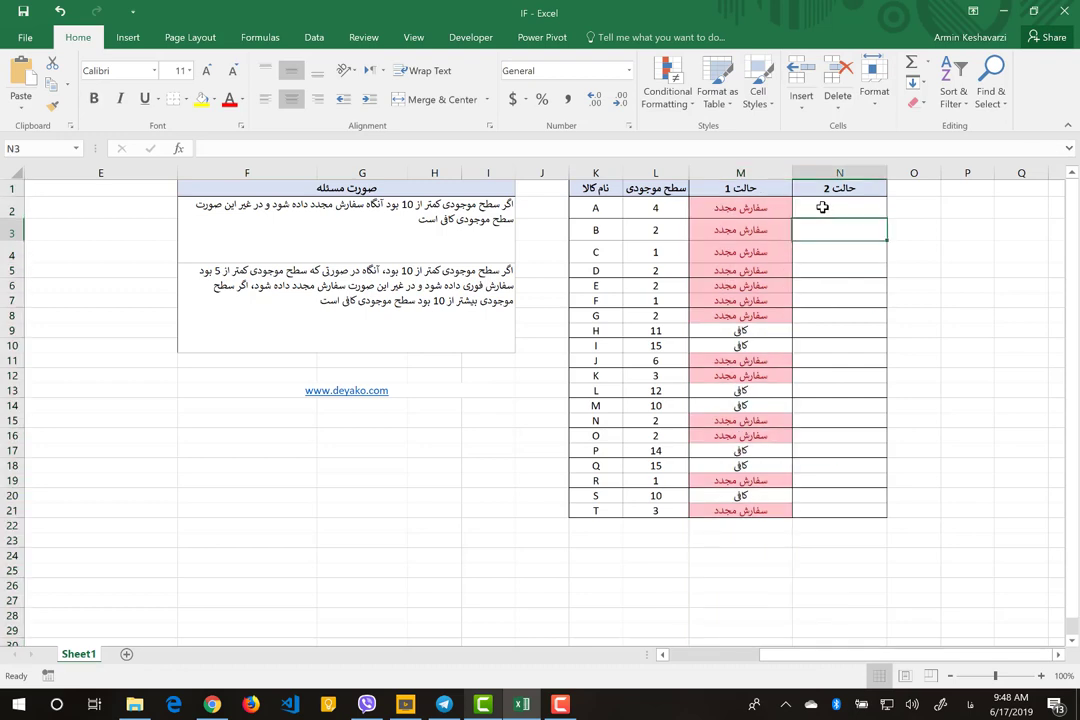
left_click(826, 208)
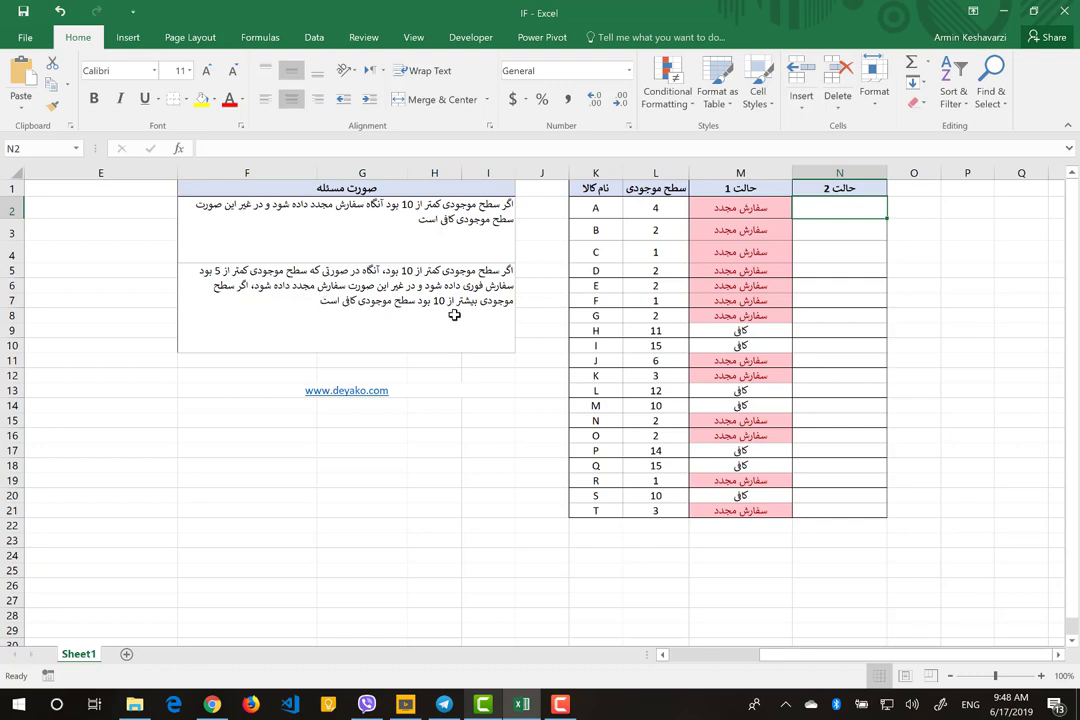
type("=")
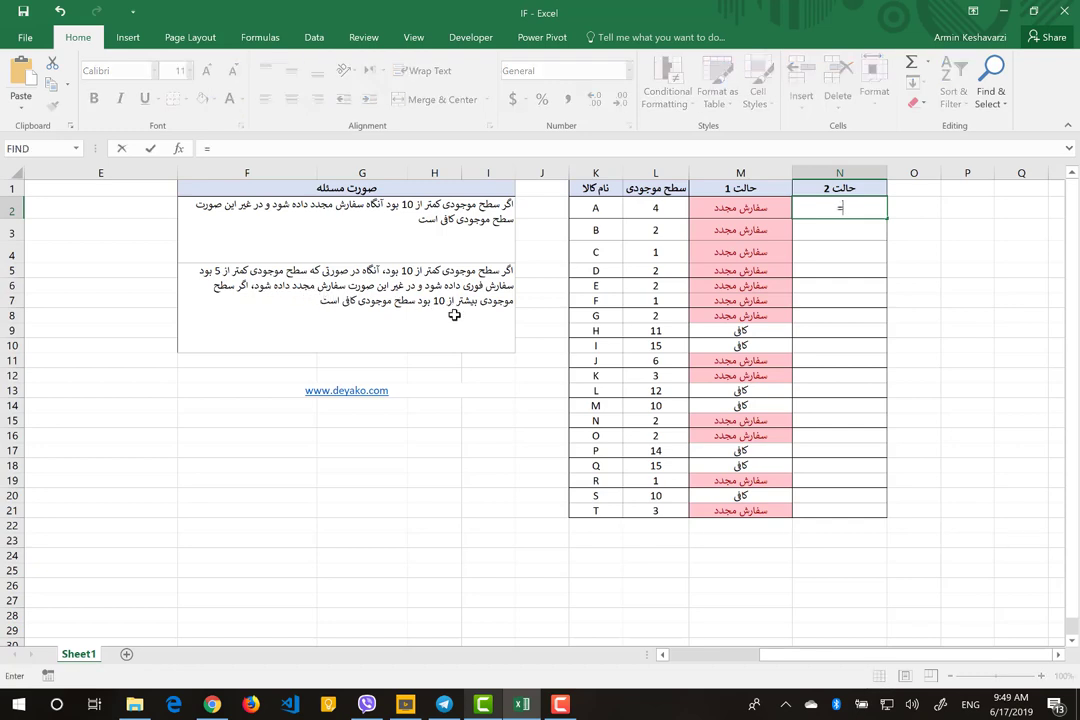
type("if(")
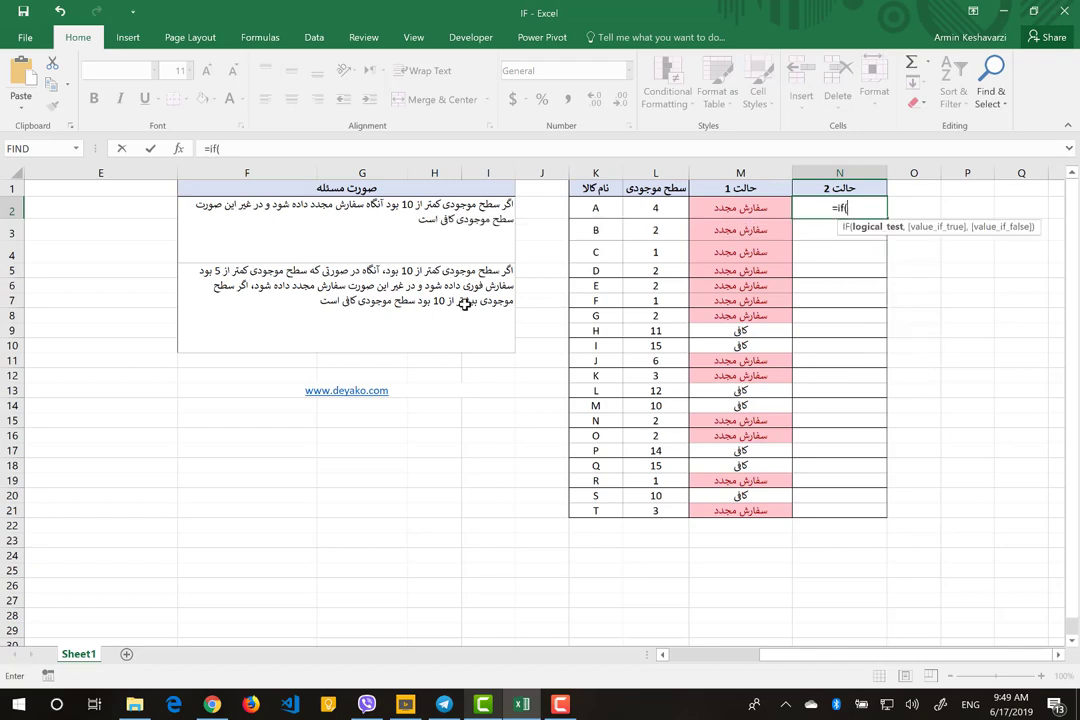
left_click(657, 208)
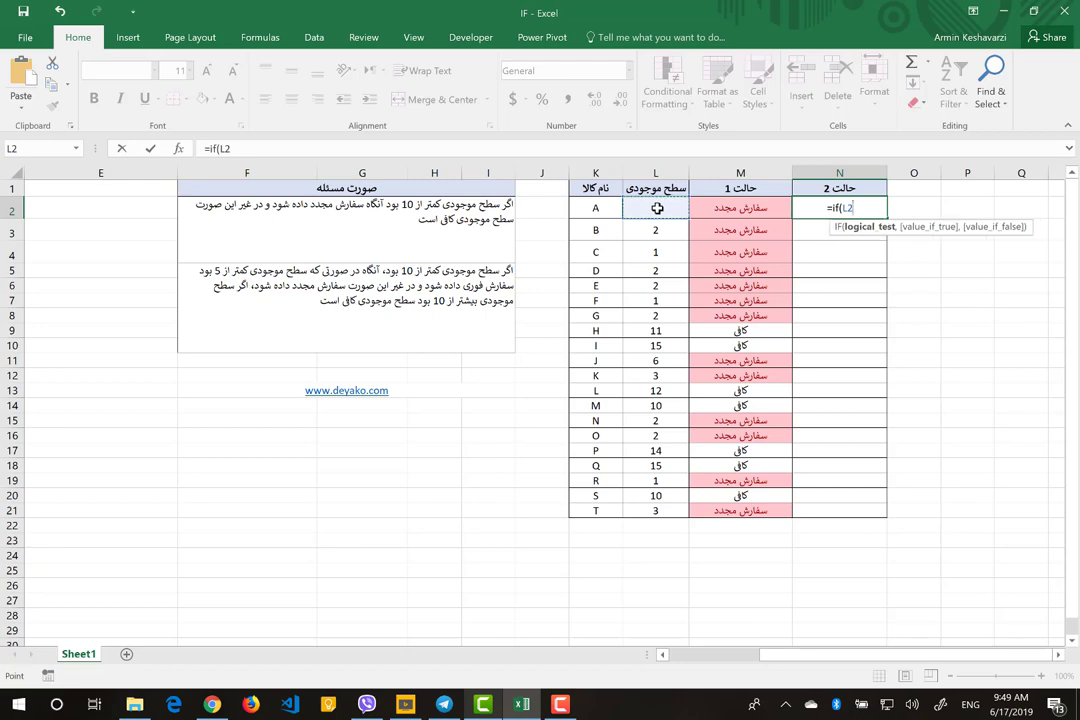
type("<10,")
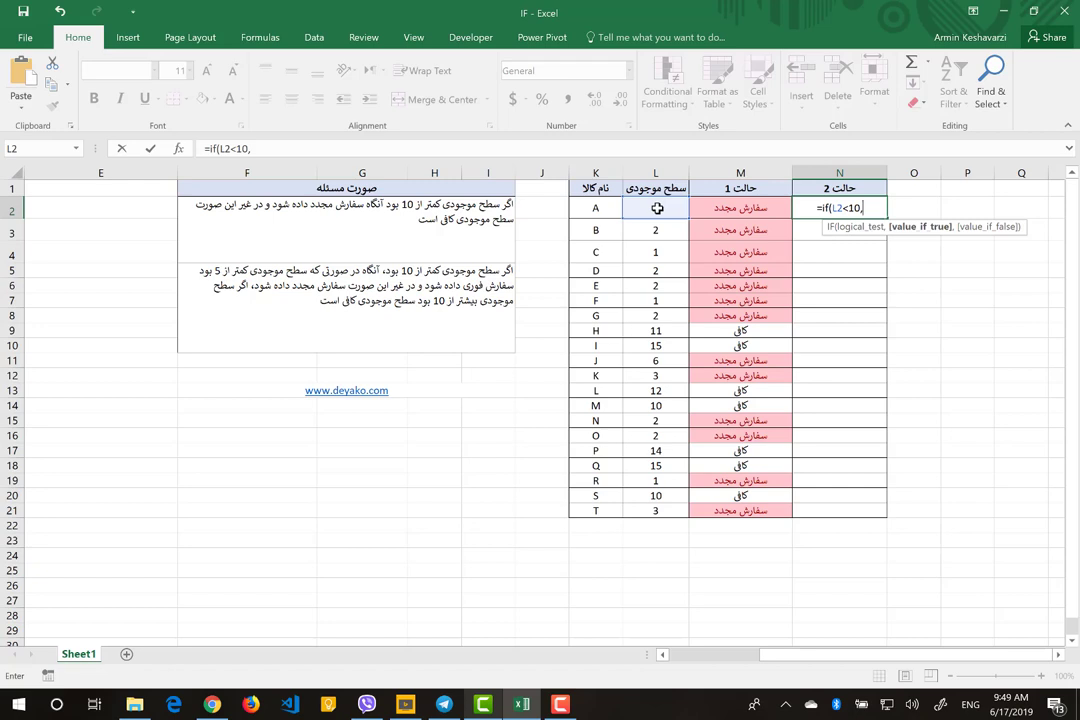
Nest an IF as N2's value-if-true argument, with L2<5 as its logical test and "سفارش فوری" as its value if true
type("if")
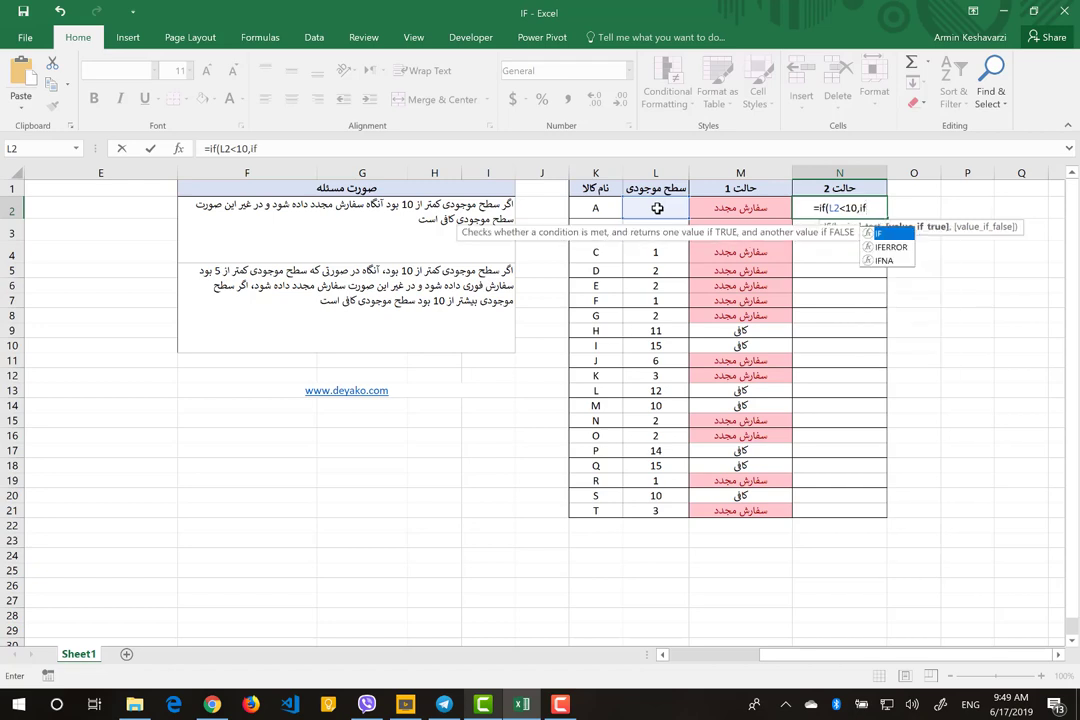
type("(")
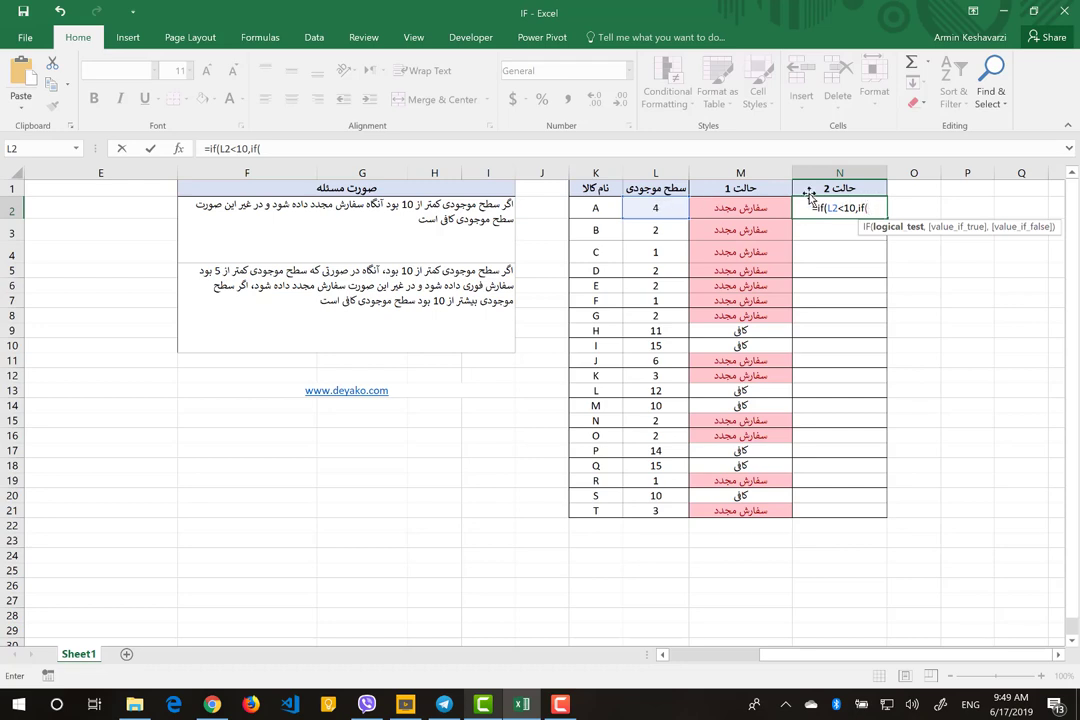
left_click(652, 207)
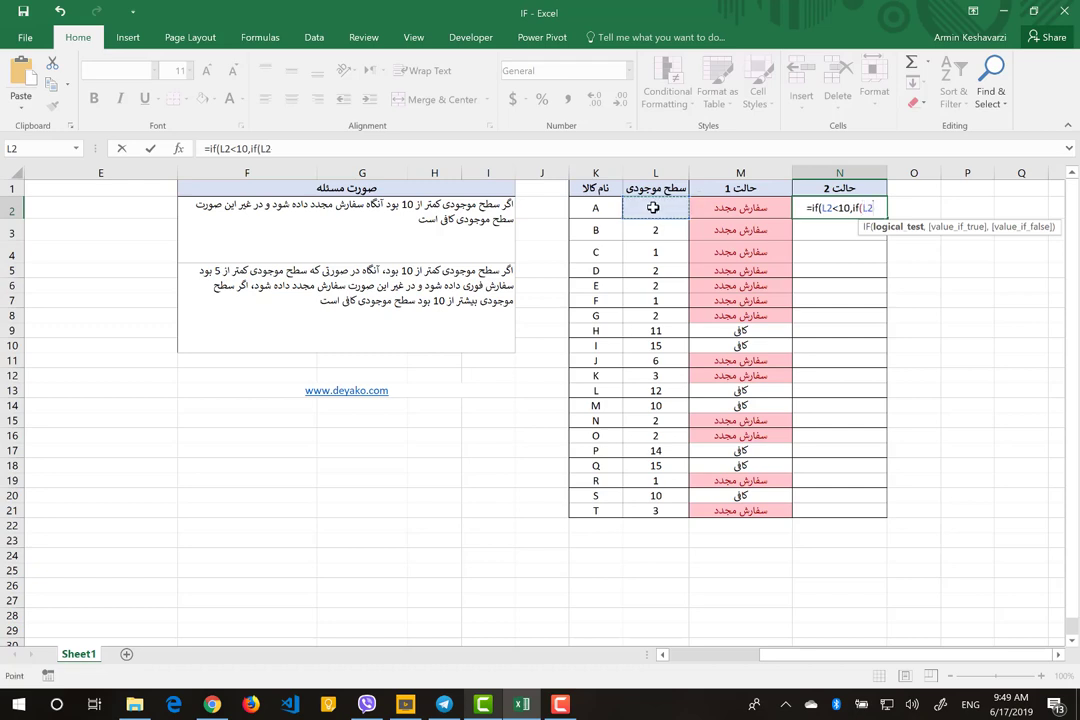
type("<5,")
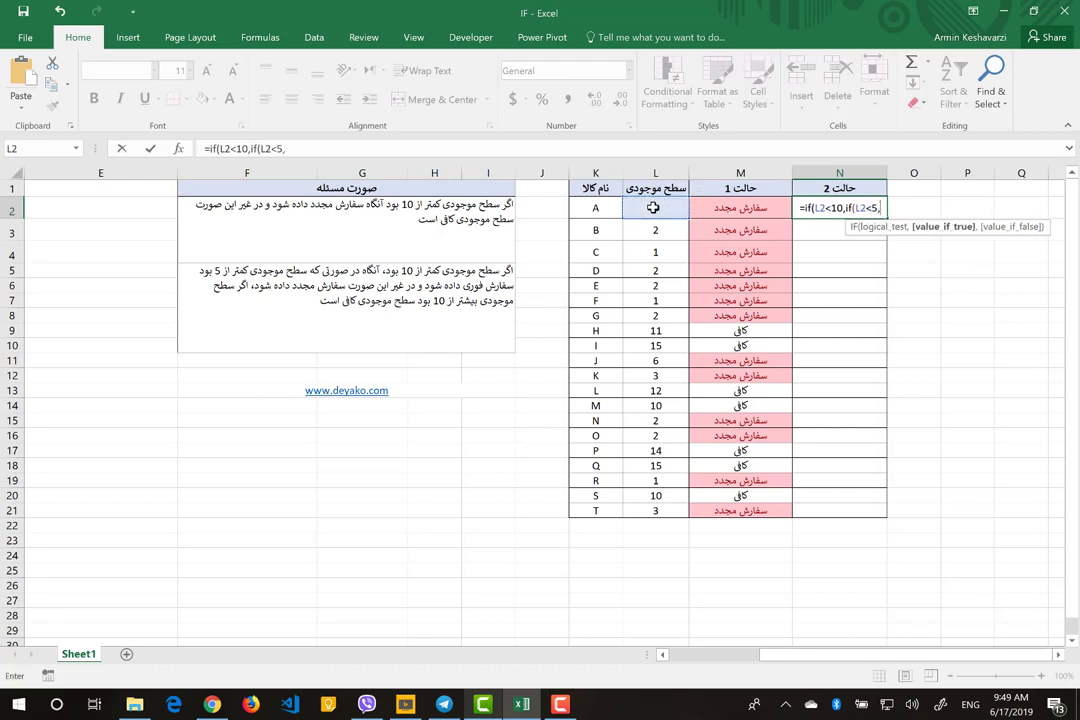
type("\"سفارش ف")
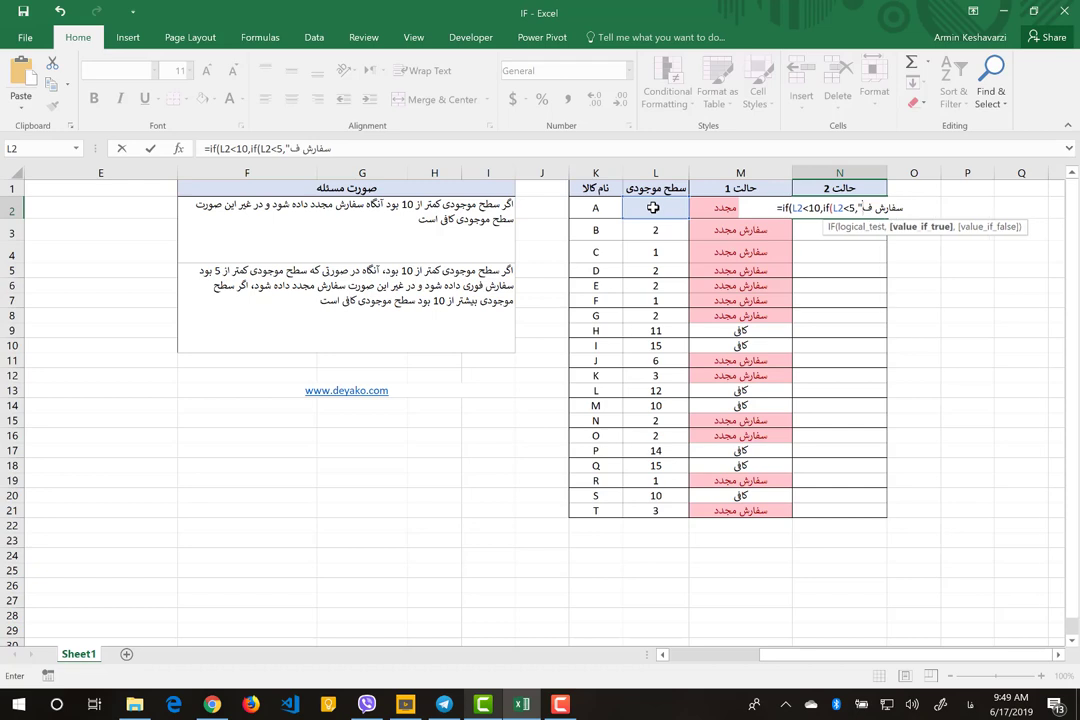
type("وری\",")
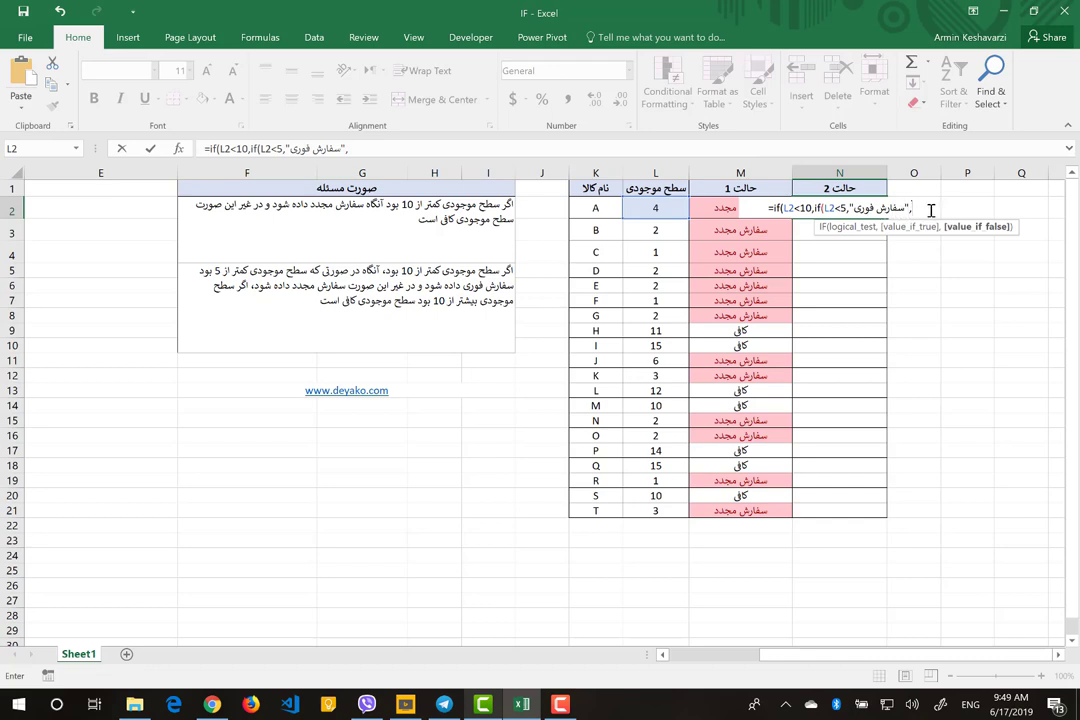
Enter "سفارش مجدد" as the nested IF's value-if-false argument in N2 and close the nested IF
type("\"sth")
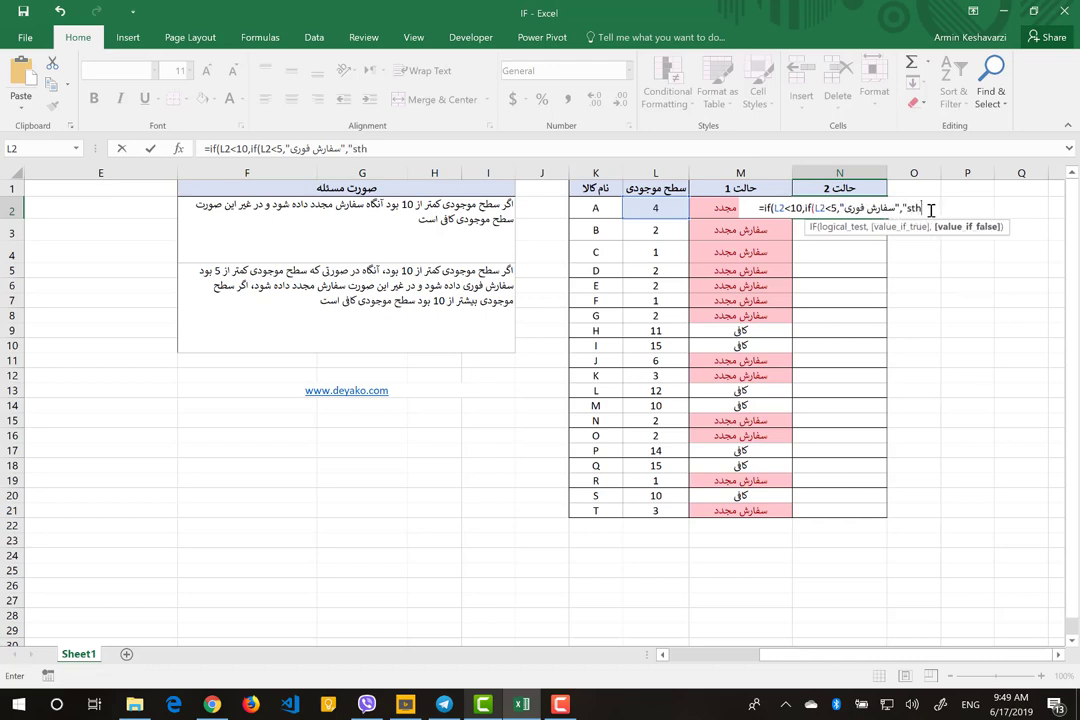
type("فارش")
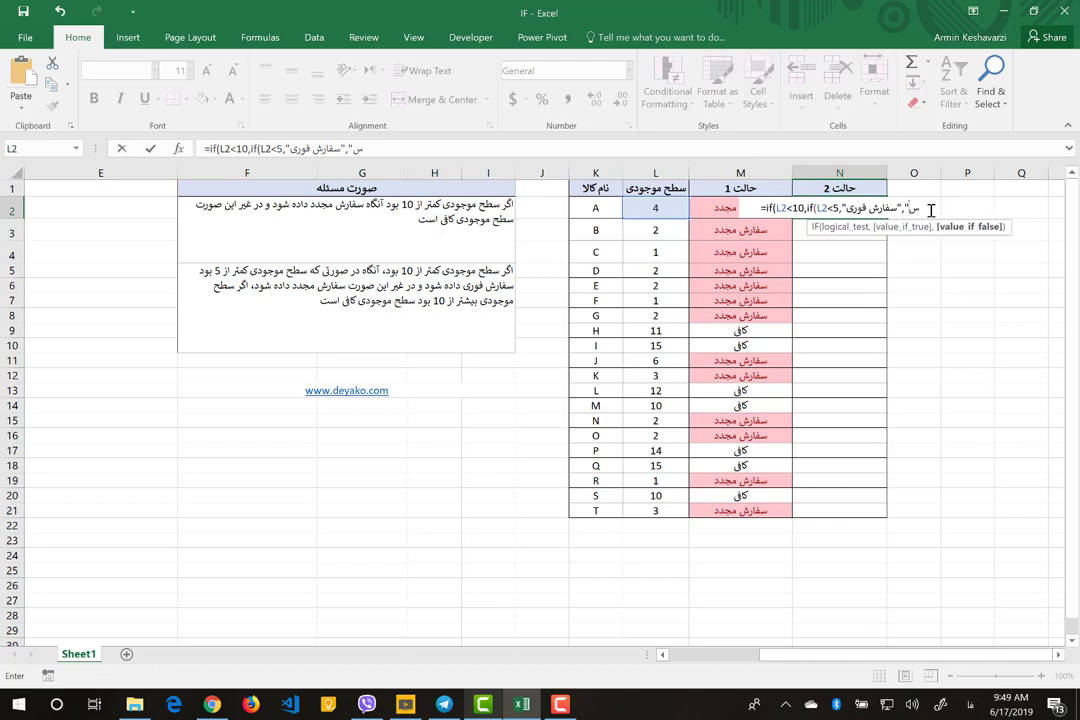
type(" مجدد")
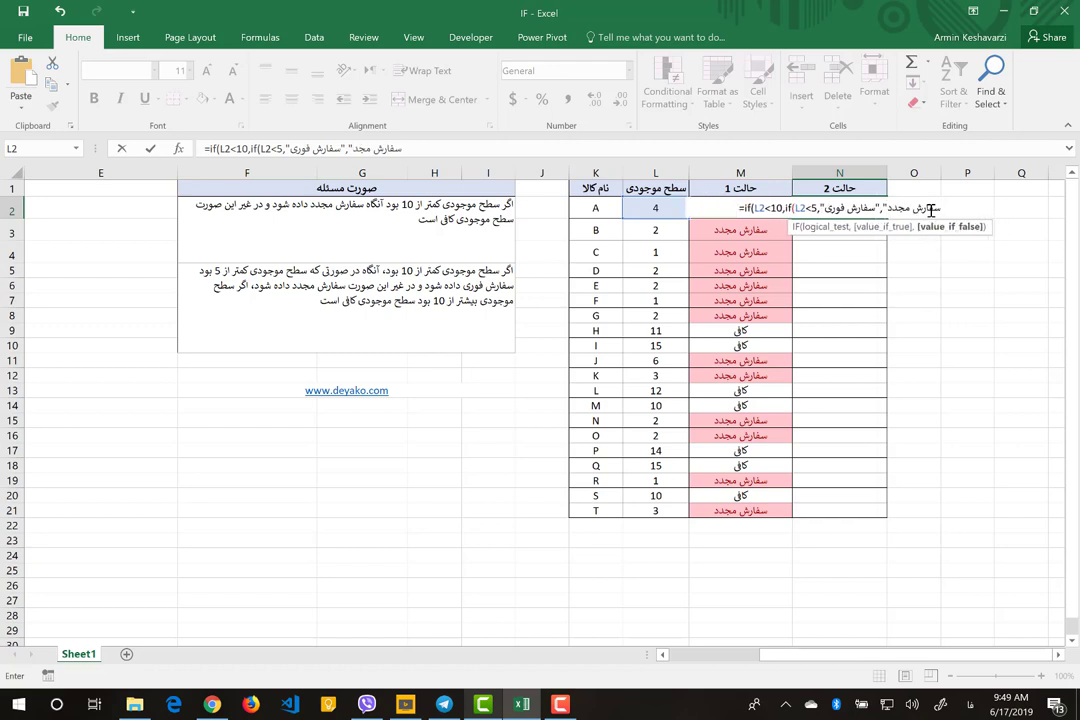
key("alt+shift")
type("\"")
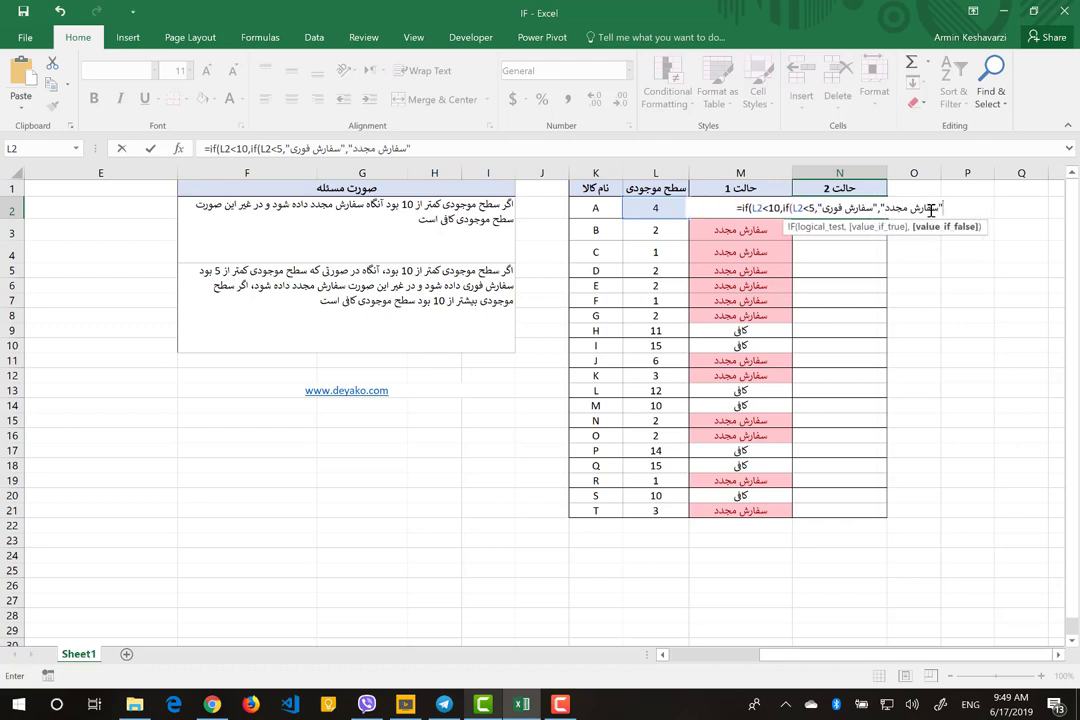
type(",")
type("\"")
type(")")
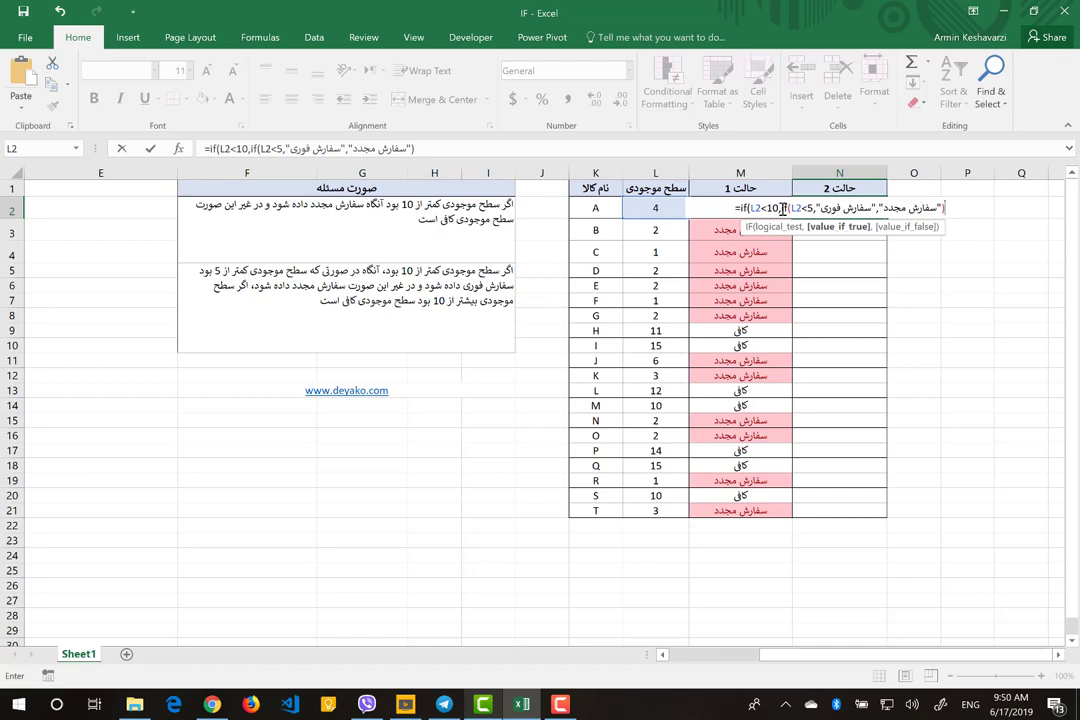
Enter "کافی" as the outer IF's value-if-false argument in N2 and close the outer IF
left_click_drag(781, 207, 947, 207)
left_click(947, 207)
type(",")
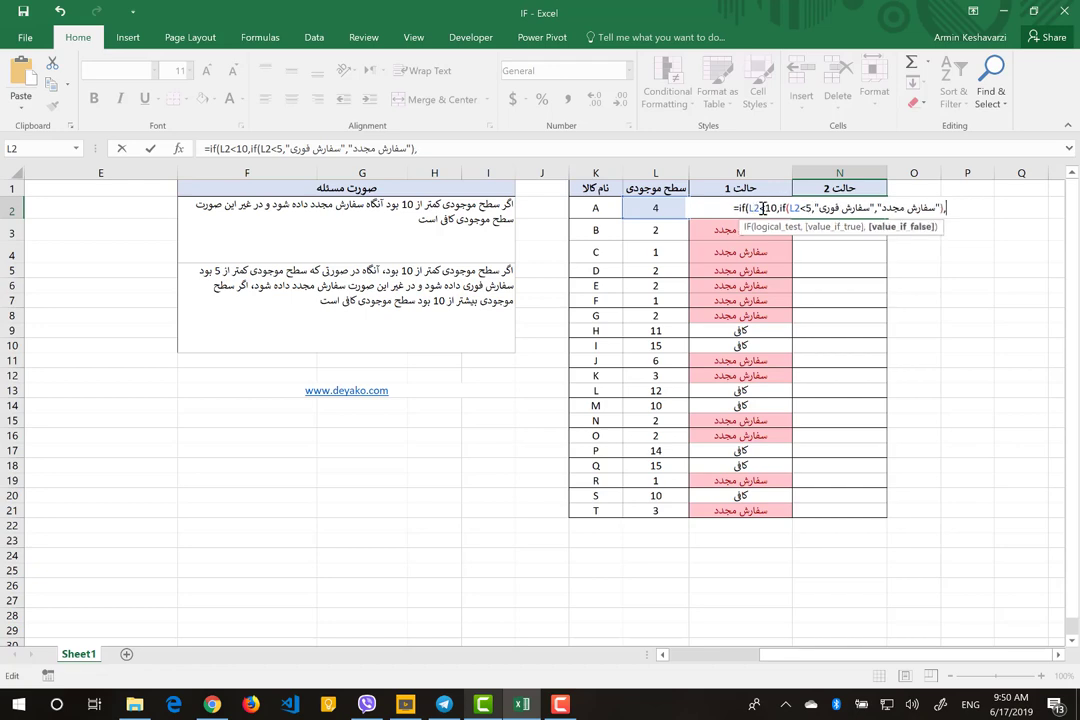
type("\"")
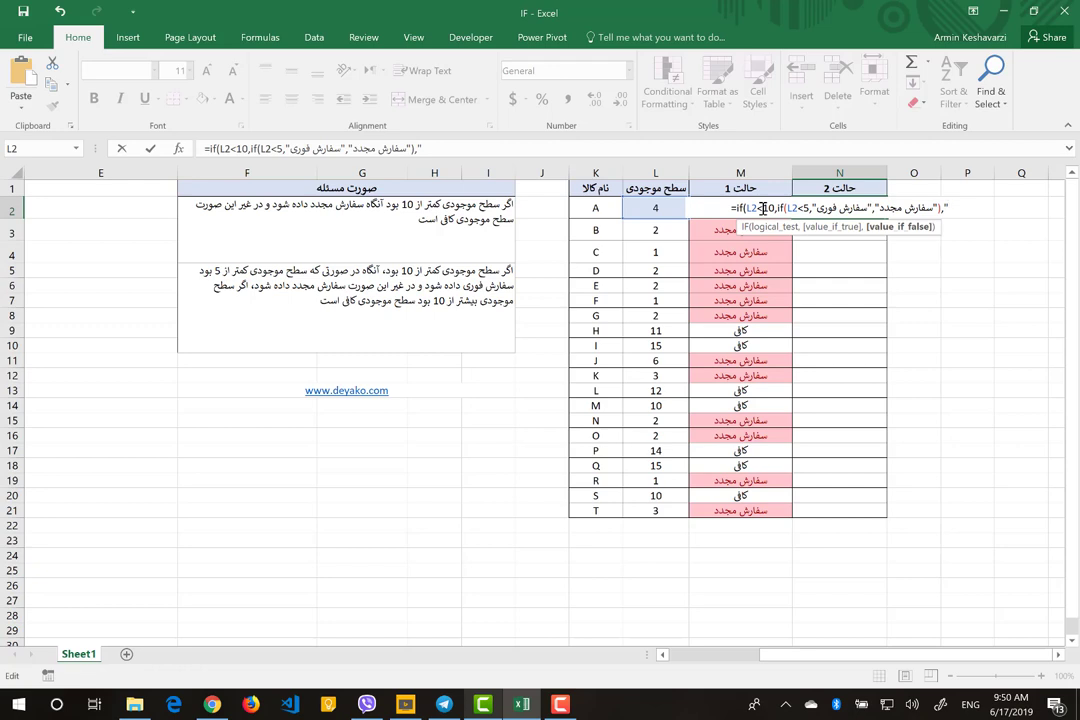
type(";")
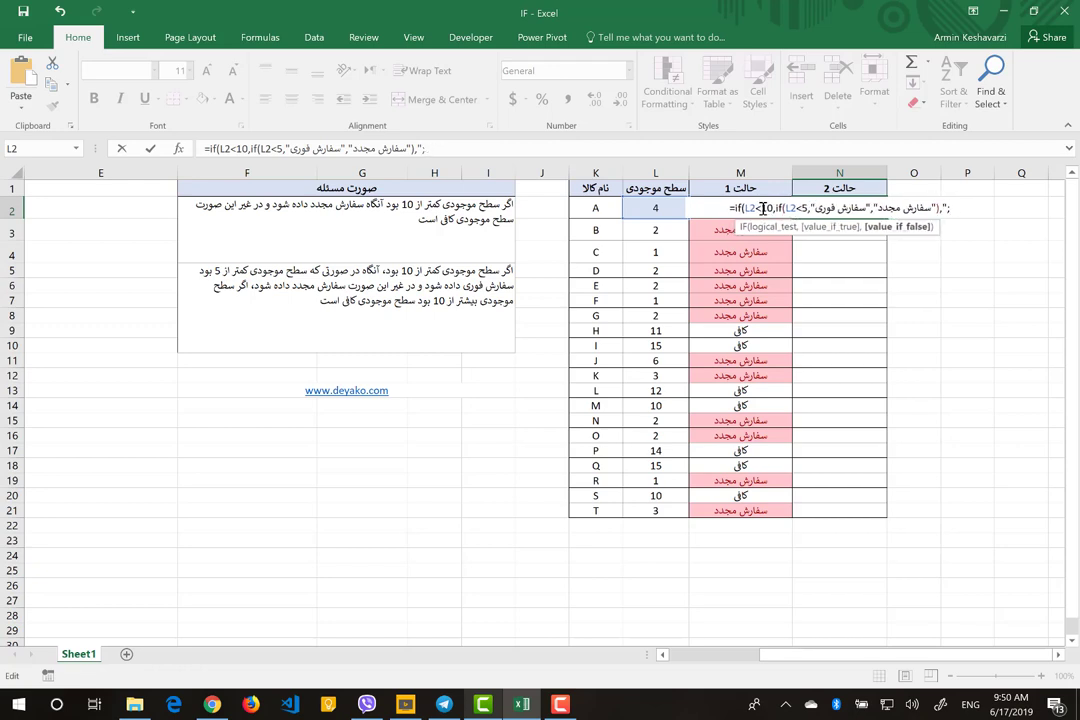
key("BackSpace")
key("alt+shift")
type("کافی")
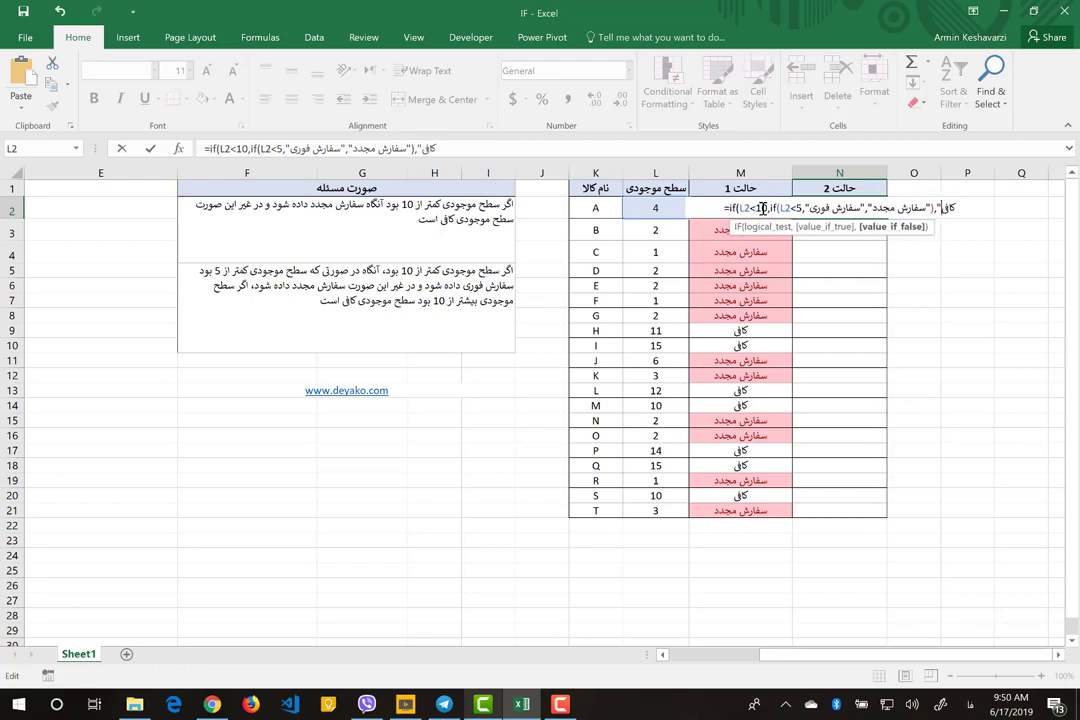
key("alt+shift")
type("\"")
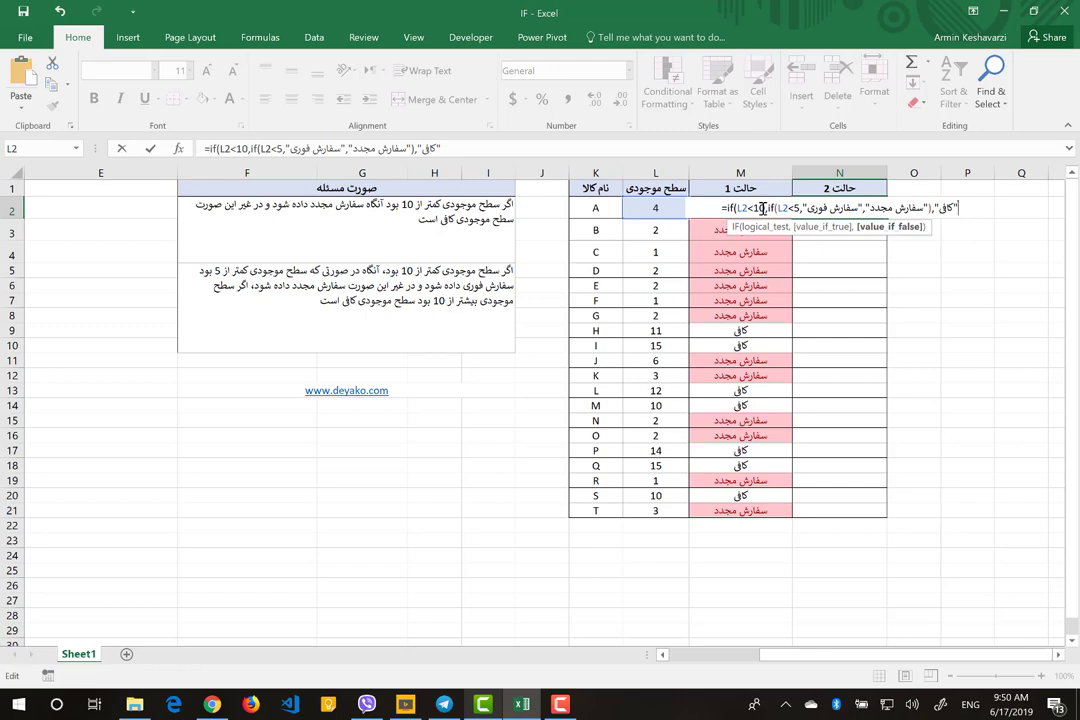
type(")")
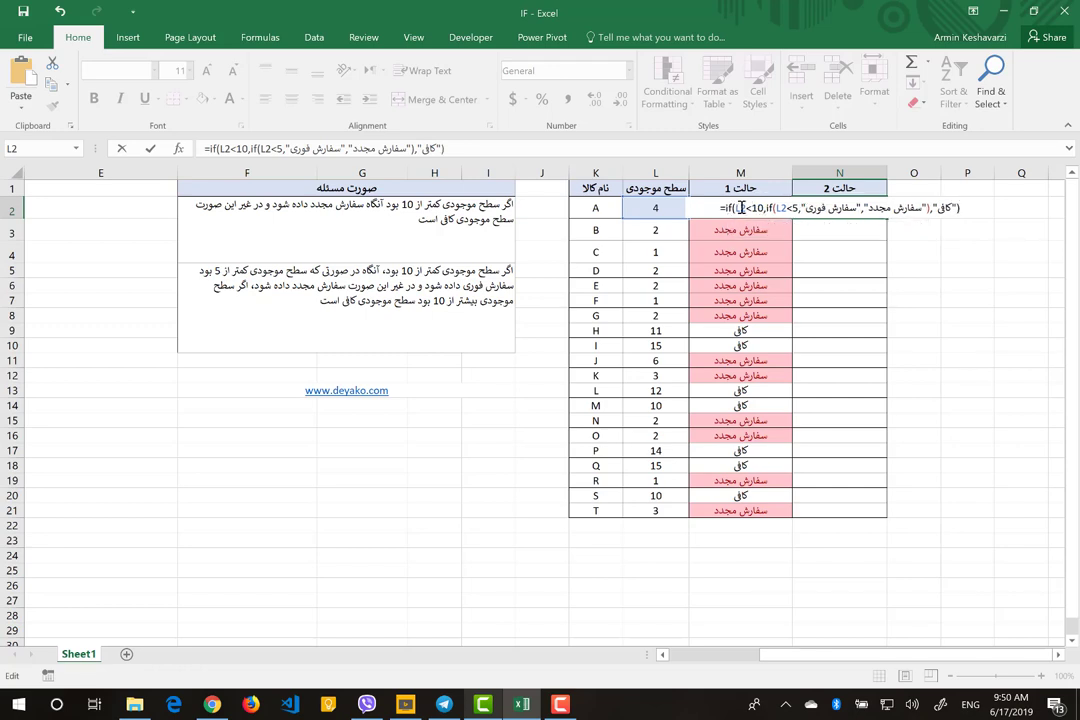
Commit N2's nested IF formula and fill it down to N21
key("Return")
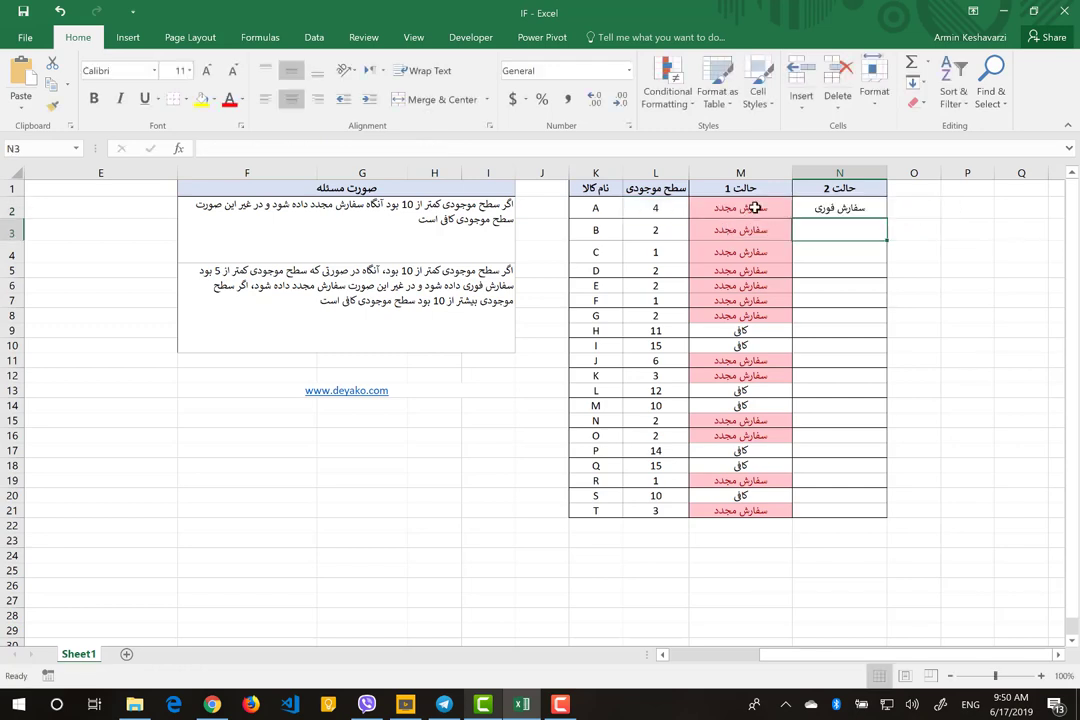
left_click(832, 208)
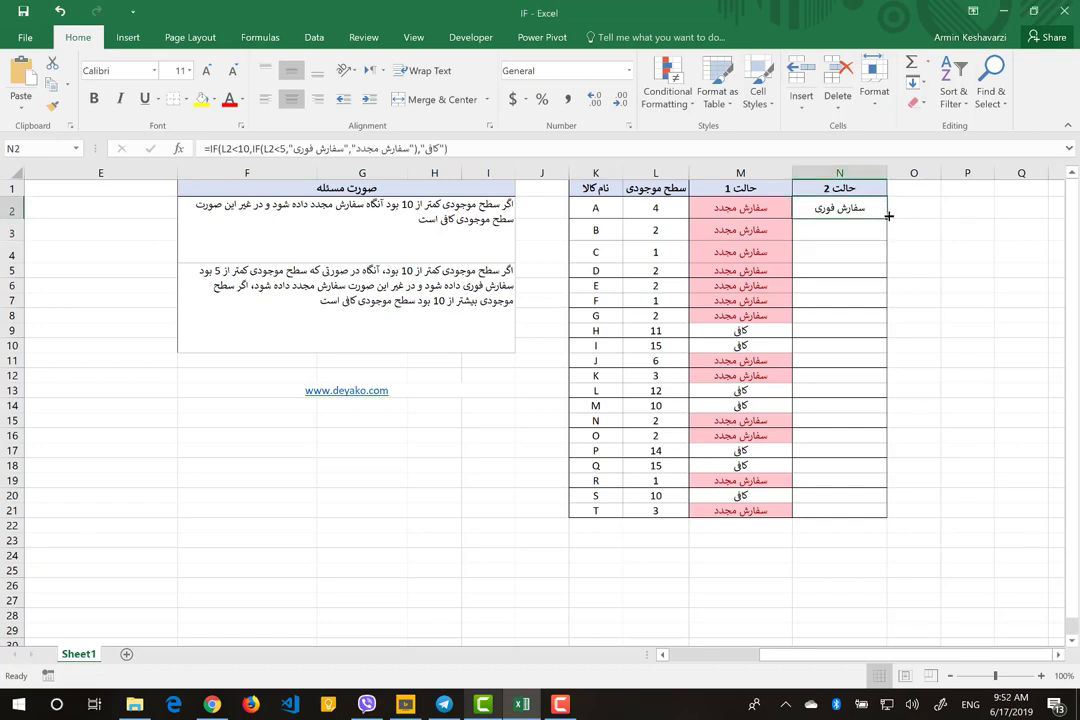
left_click_drag(886, 216, 861, 518)
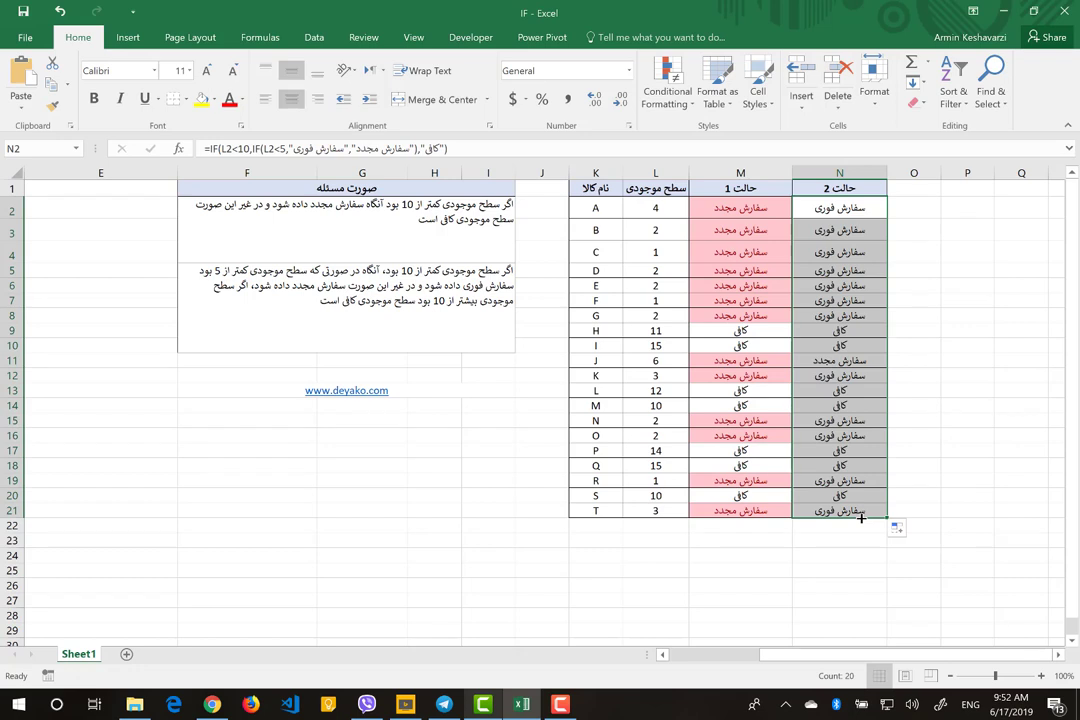
Add an Equal To highlight rule to N2:N21 for "سفارش فوری" with Light Red Fill with Dark Red Text
left_click(659, 110)
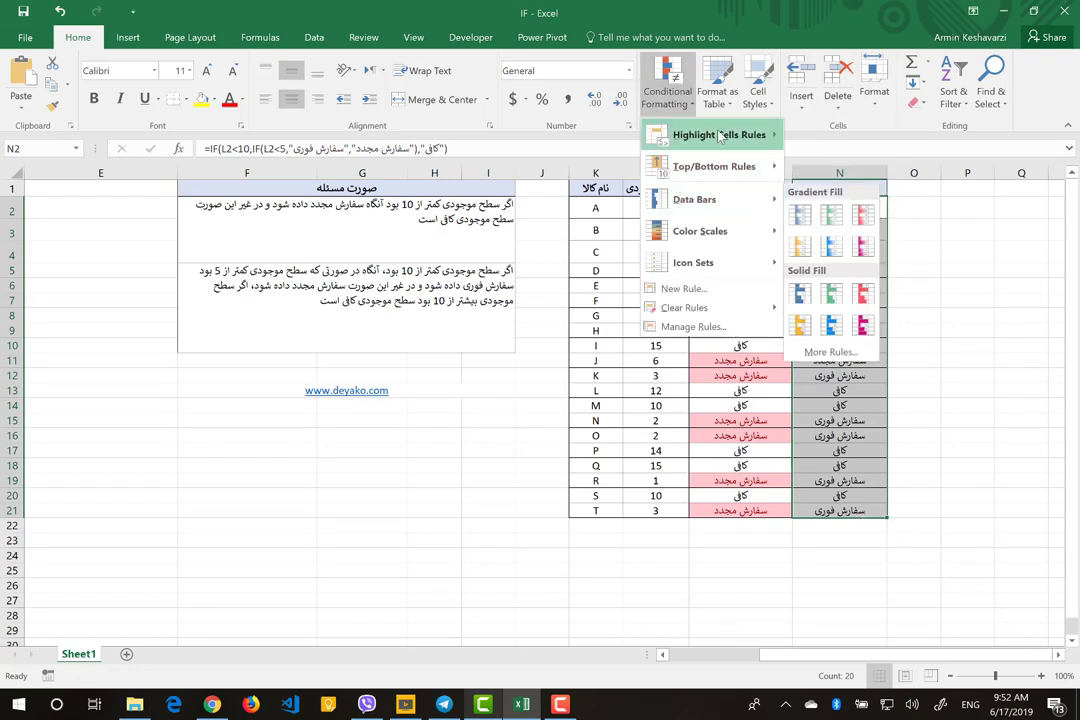
key("Escape")
key("Escape")
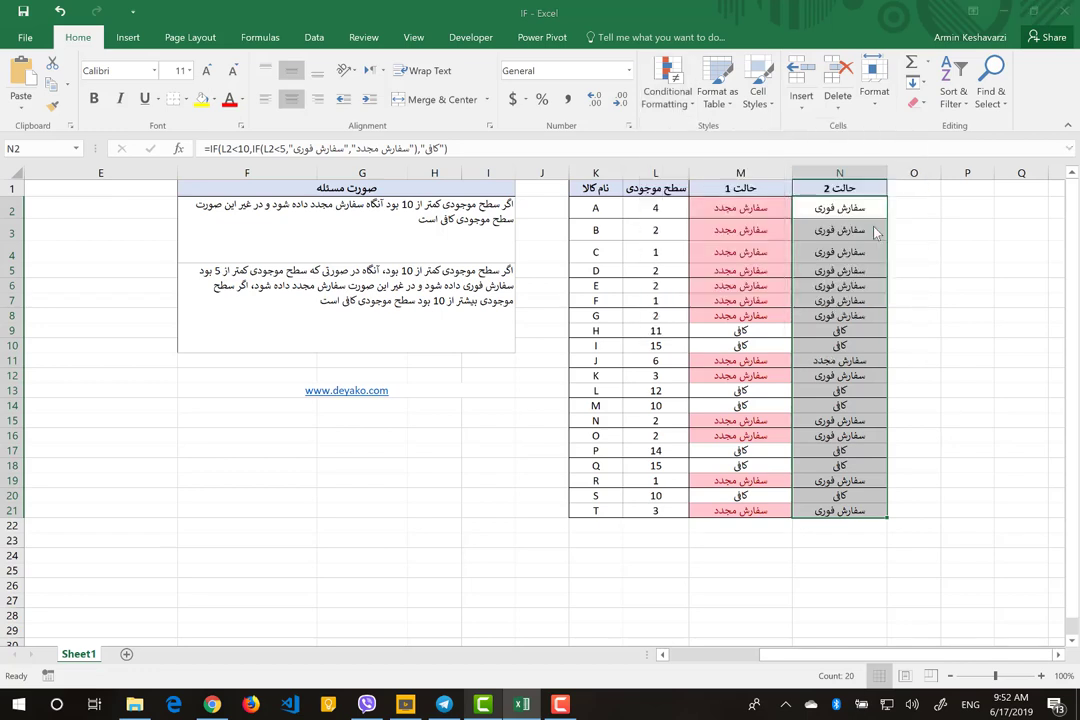
type("s")
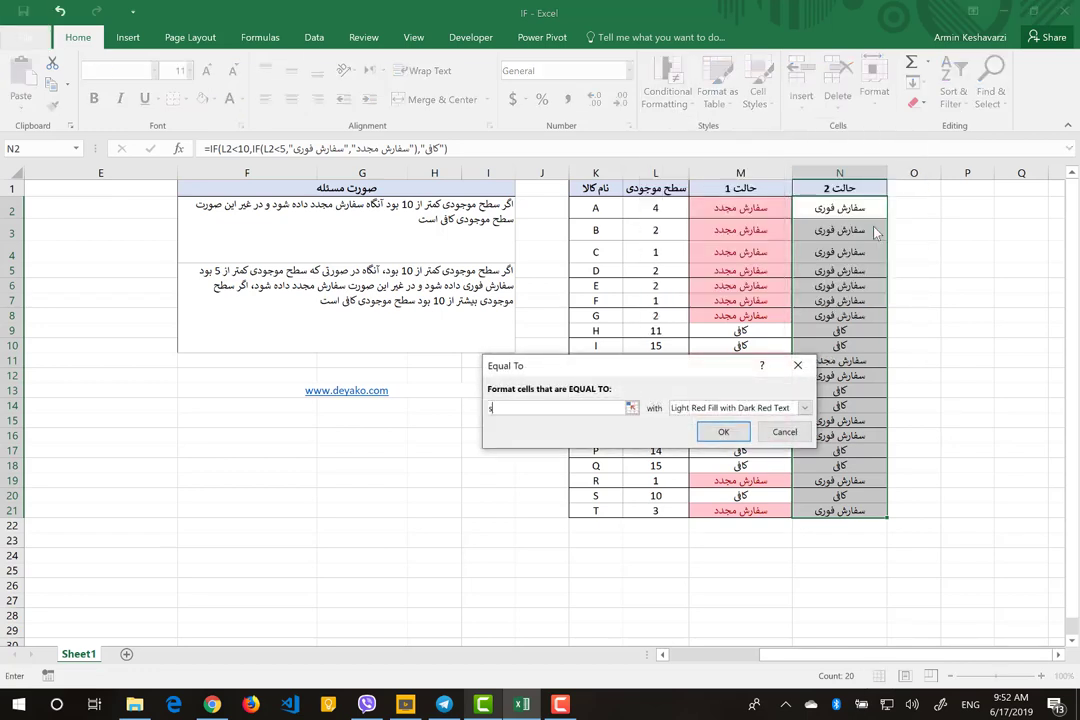
type("فارش فوری")
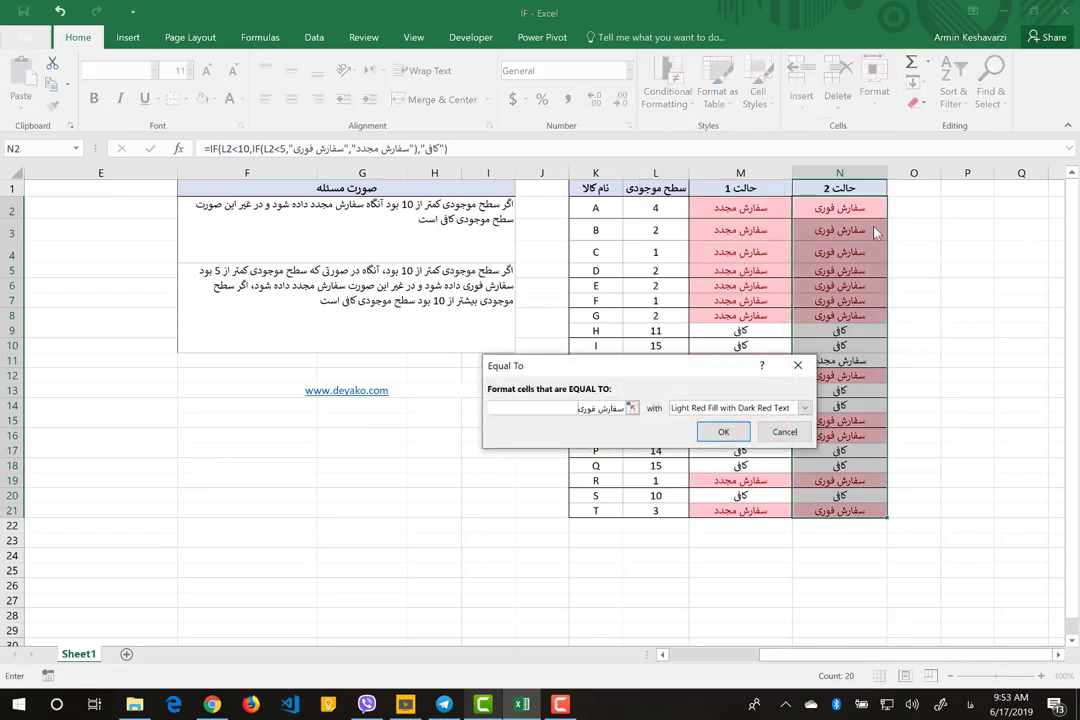
left_click(716, 435)
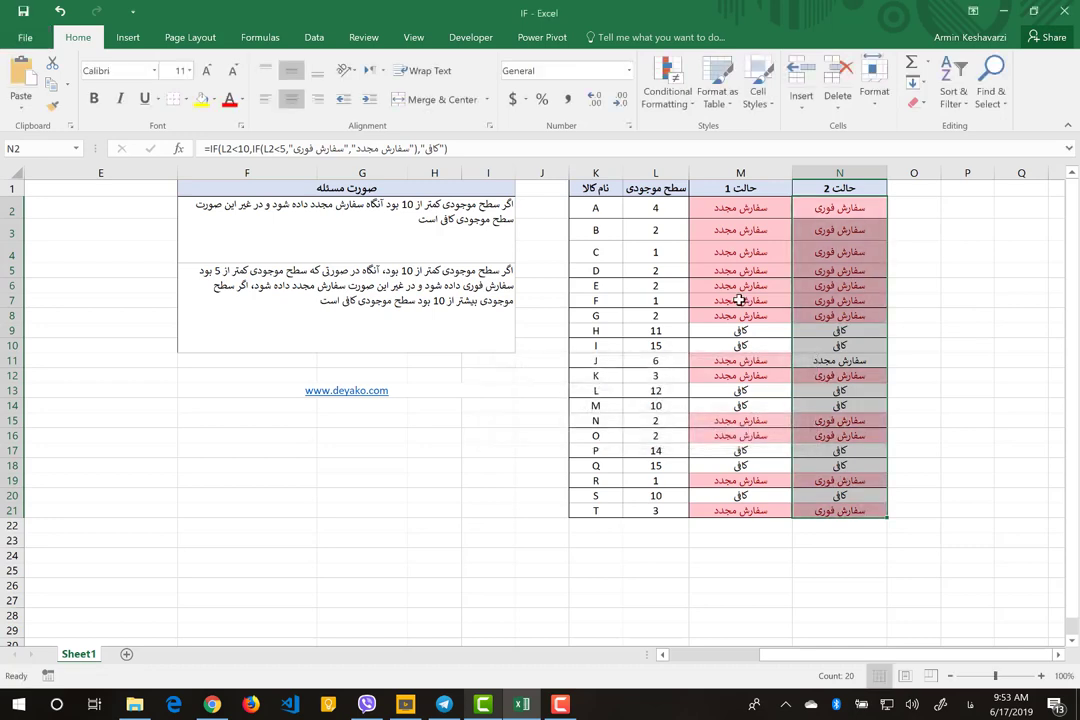
Add an Equal To highlight rule to N2:N21 for "سفارش مجدد" with Yellow Fill with Dark Yellow Text
left_click(651, 88)
mouse_move(665, 135)
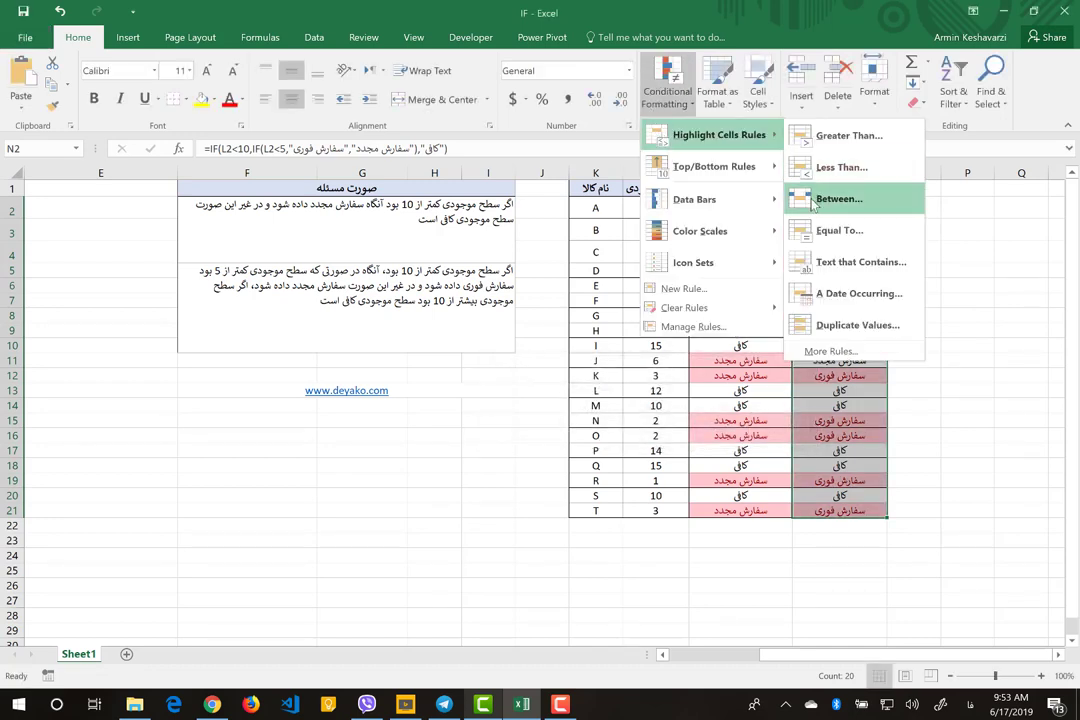
left_click(825, 231)
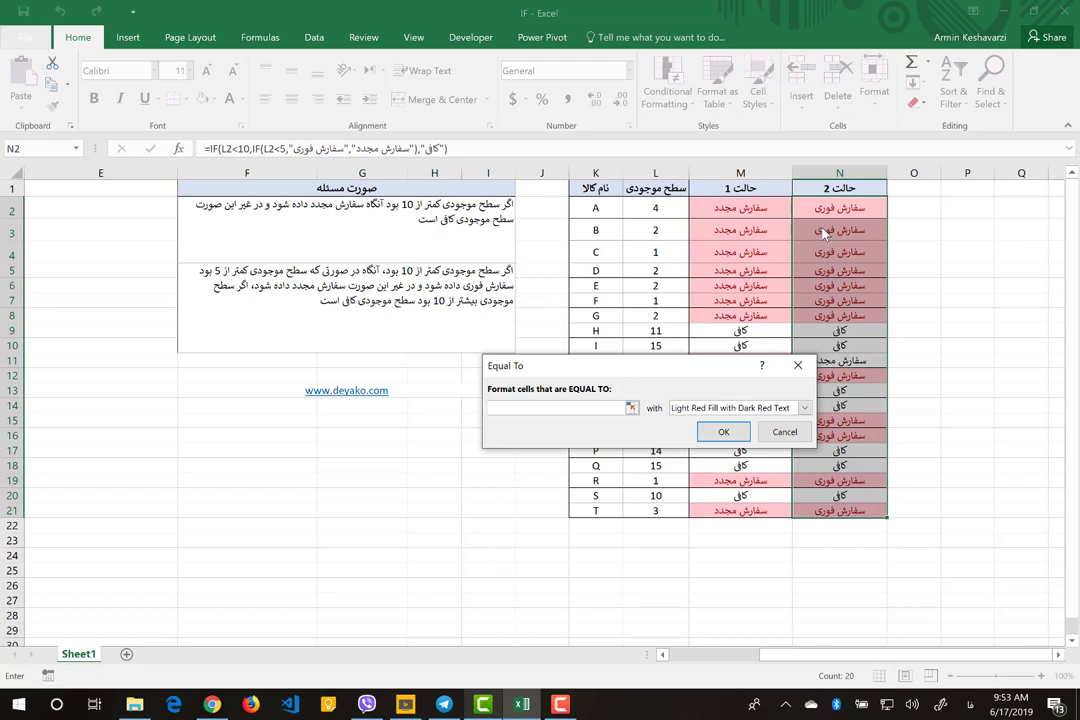
type("سفارش مجدد")
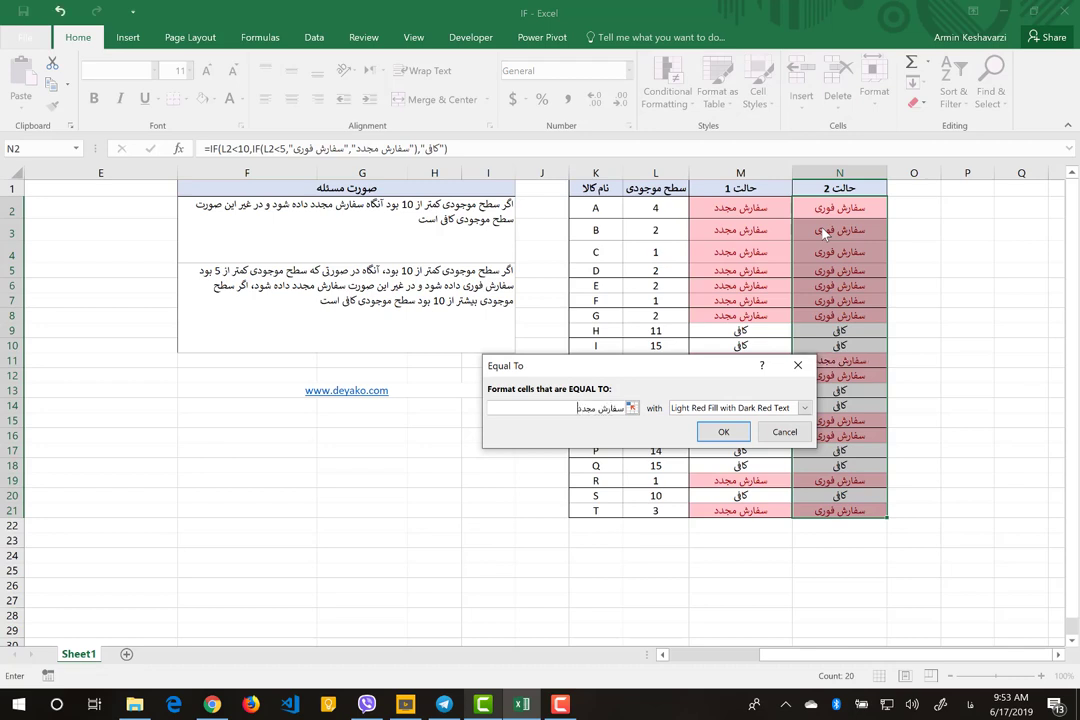
left_click(804, 408)
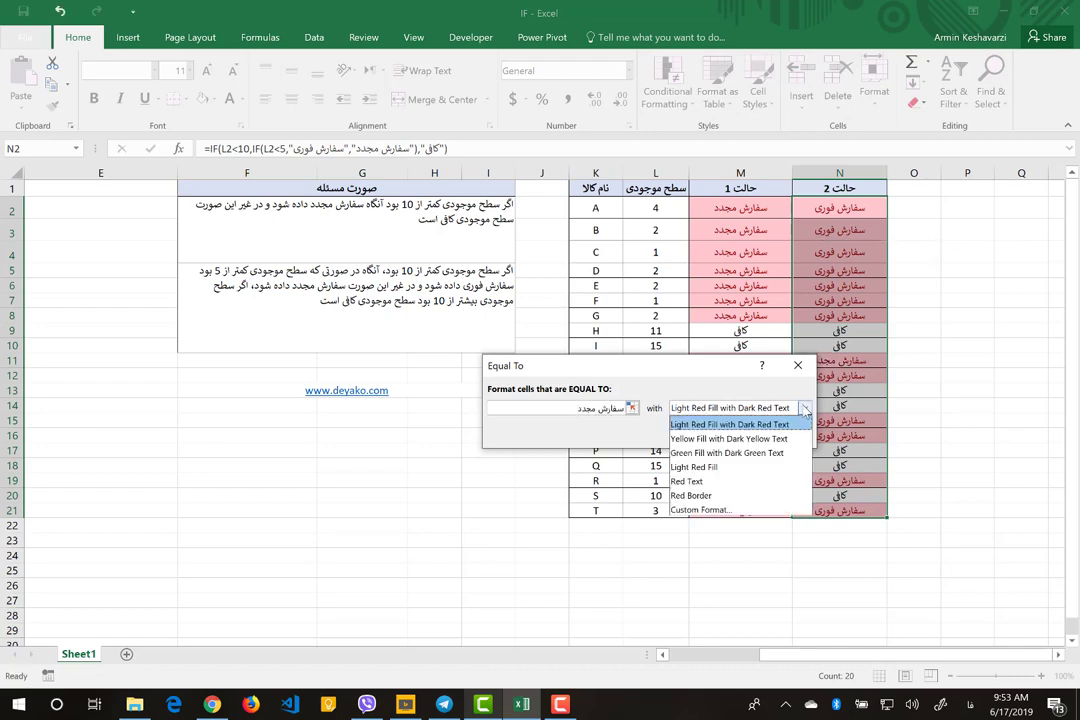
left_click(753, 440)
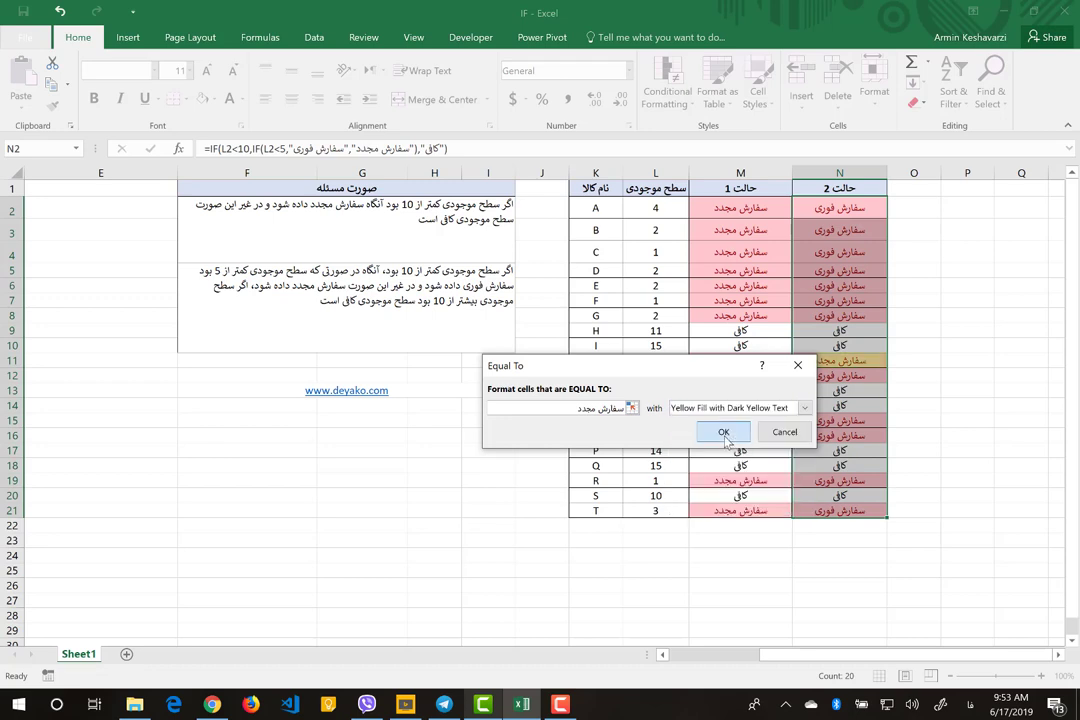
left_click(757, 432)
Add an Equal To highlight rule to N2:N21 for "کافی" with Green Fill with Dark Green Text
left_click(683, 97)
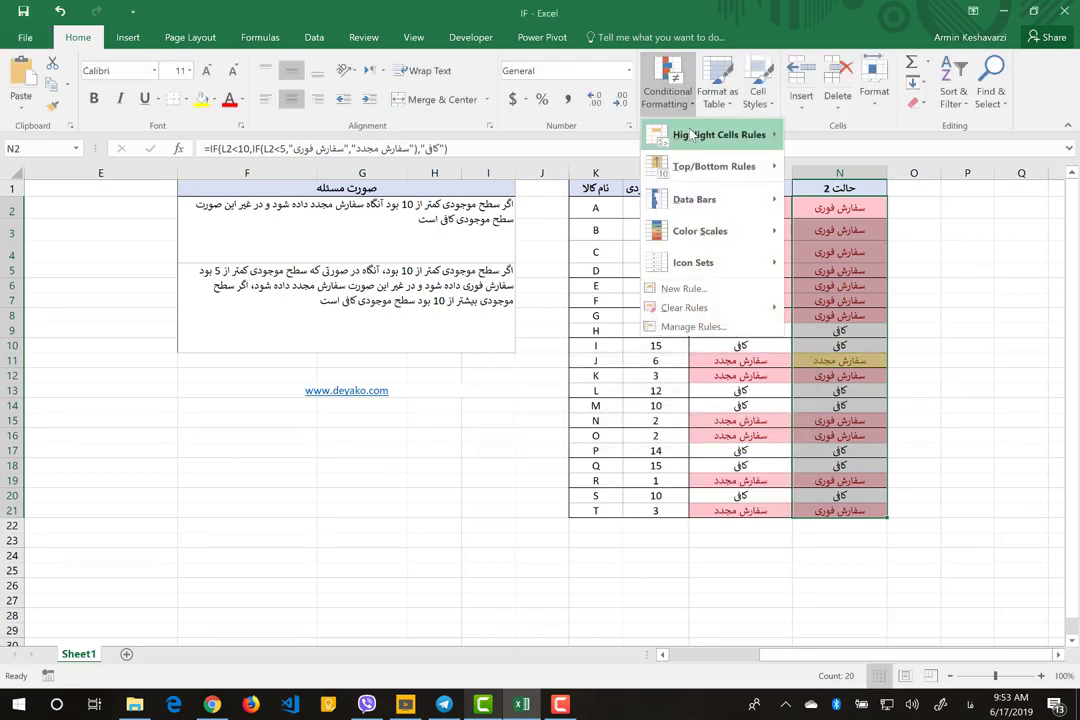
mouse_move(700, 134)
left_click(838, 231)
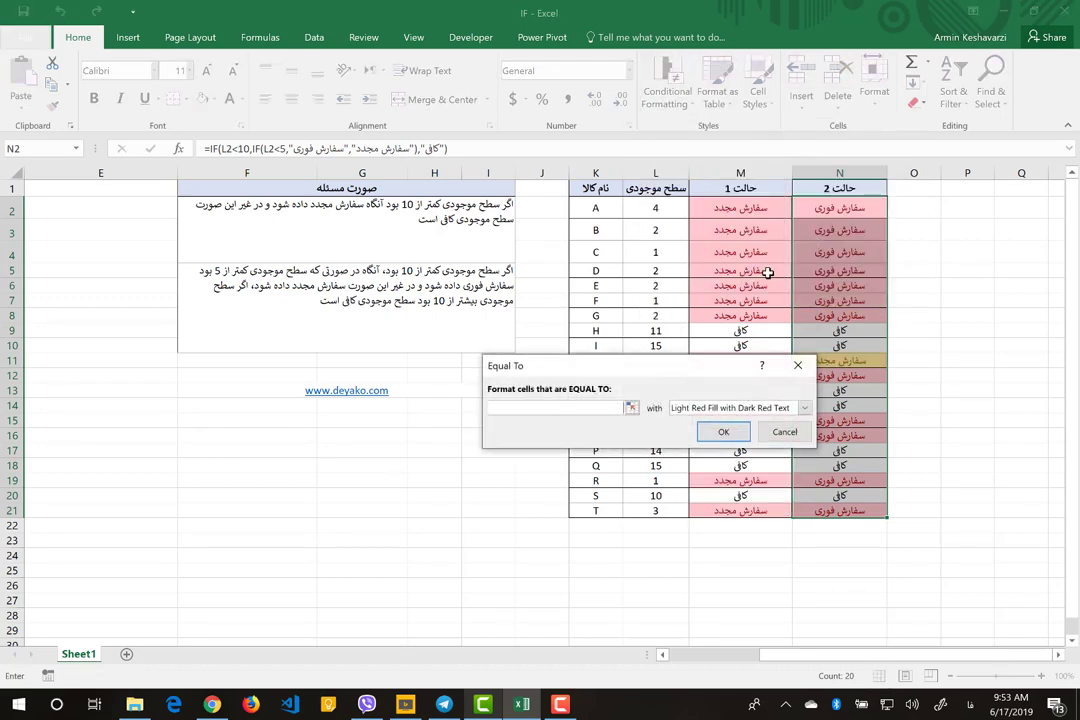
type("کافی")
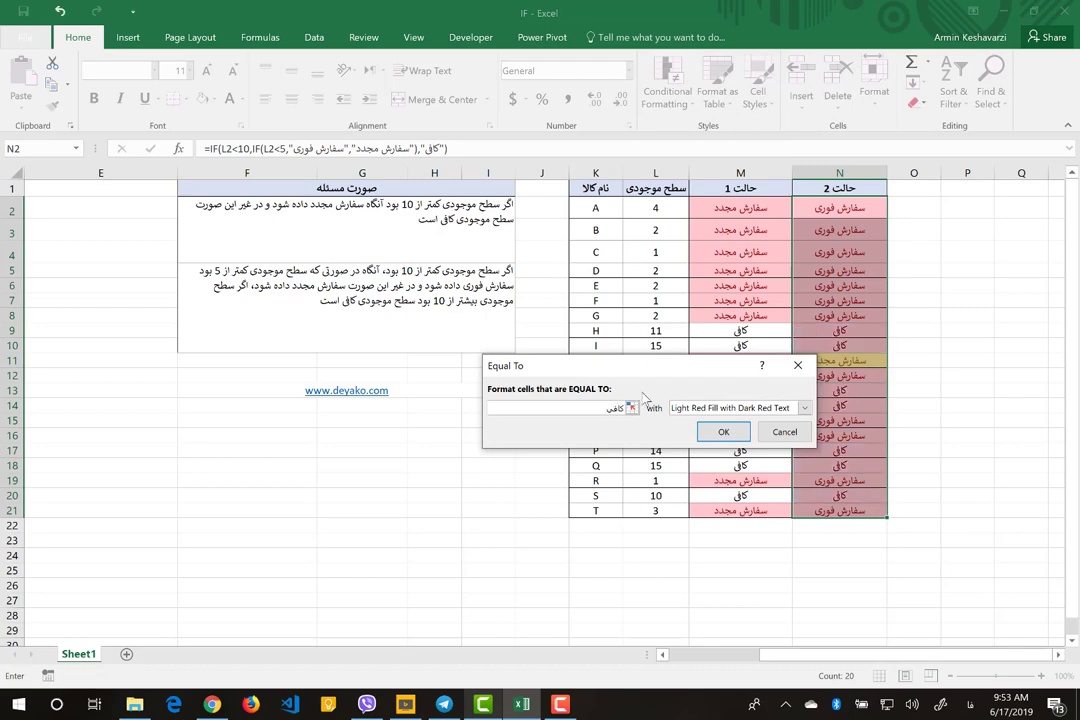
left_click(801, 408)
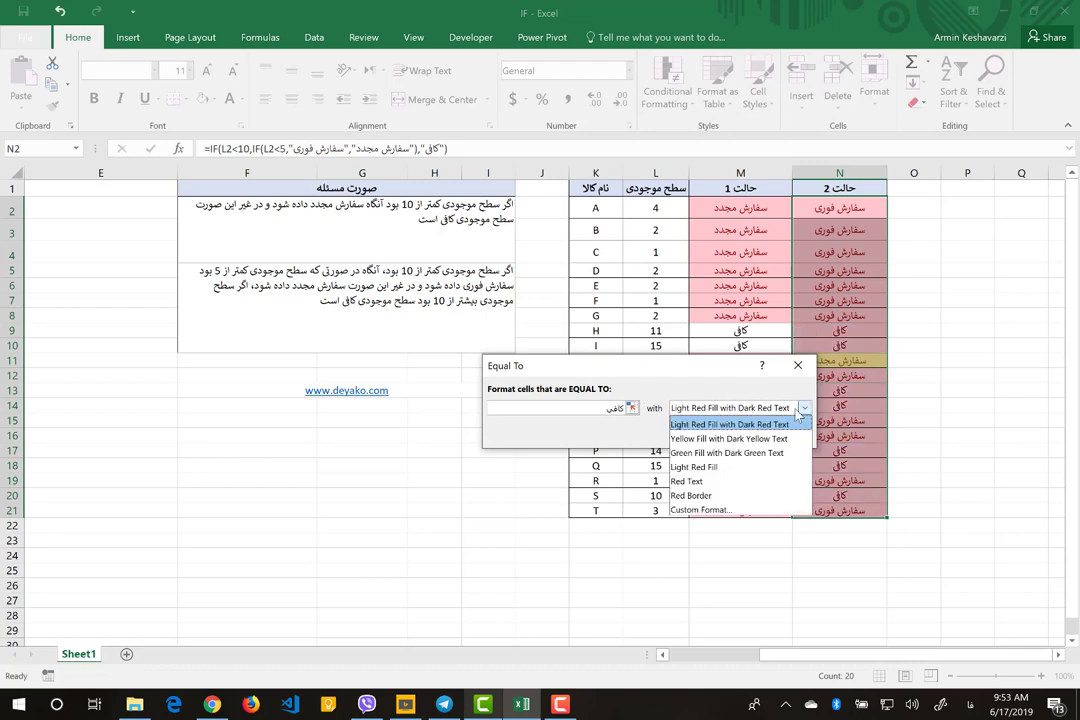
left_click(736, 451)
left_click(723, 432)
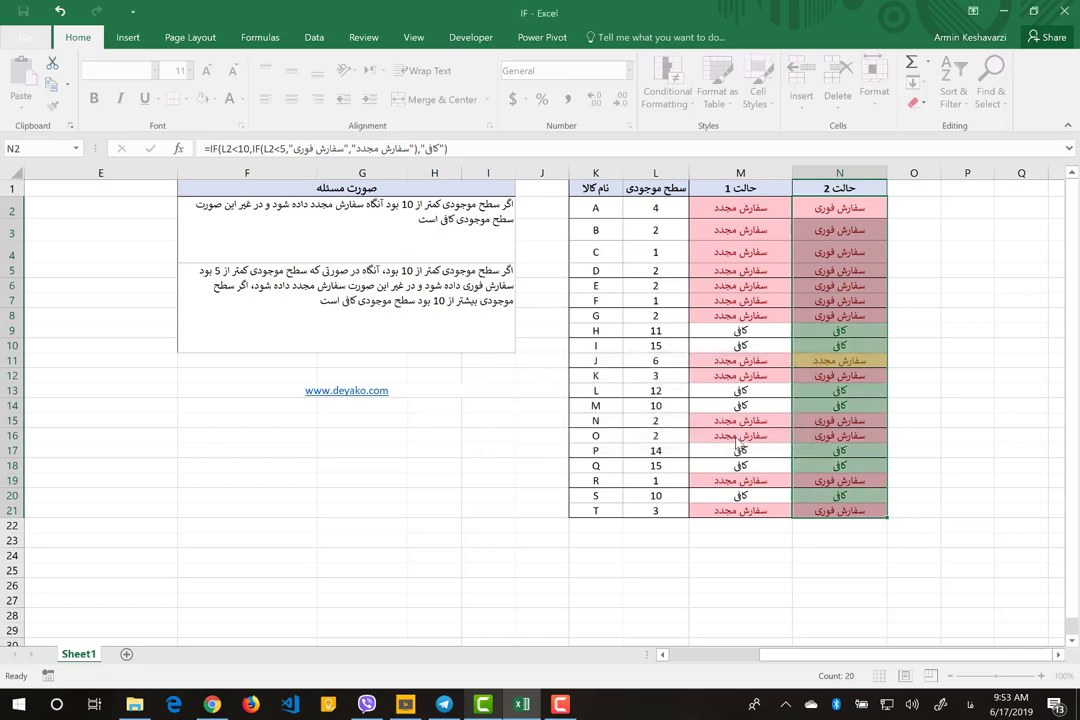
Check the formulas and results in M9, N11 and N10 against the stock levels
left_click(740, 330)
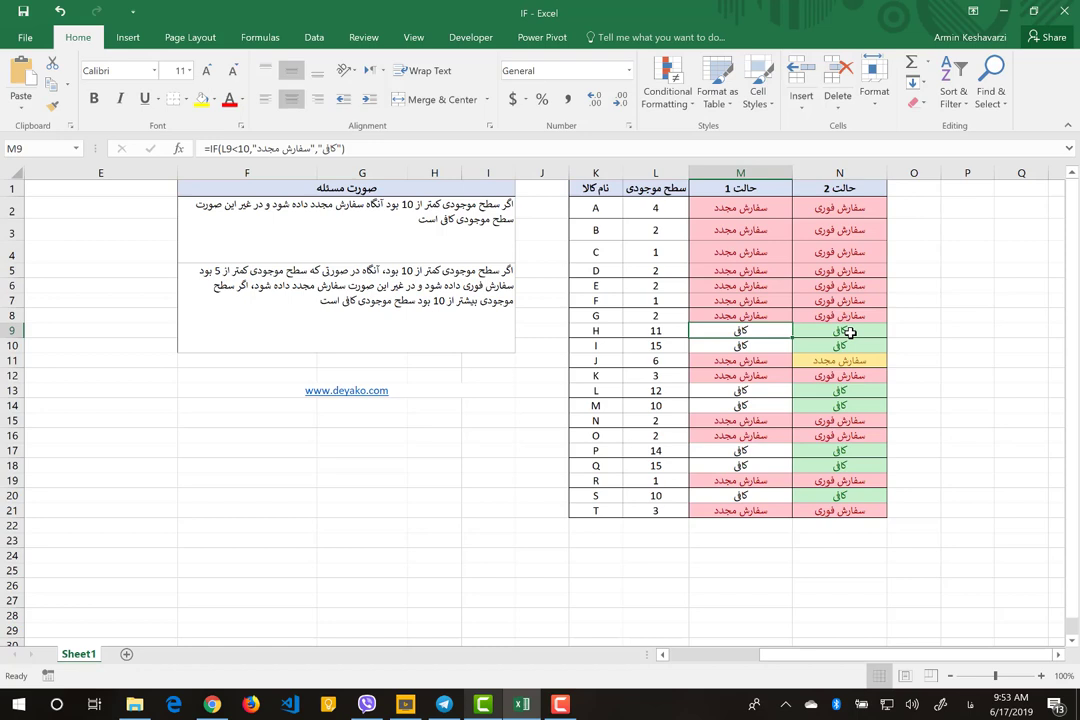
left_click(852, 360)
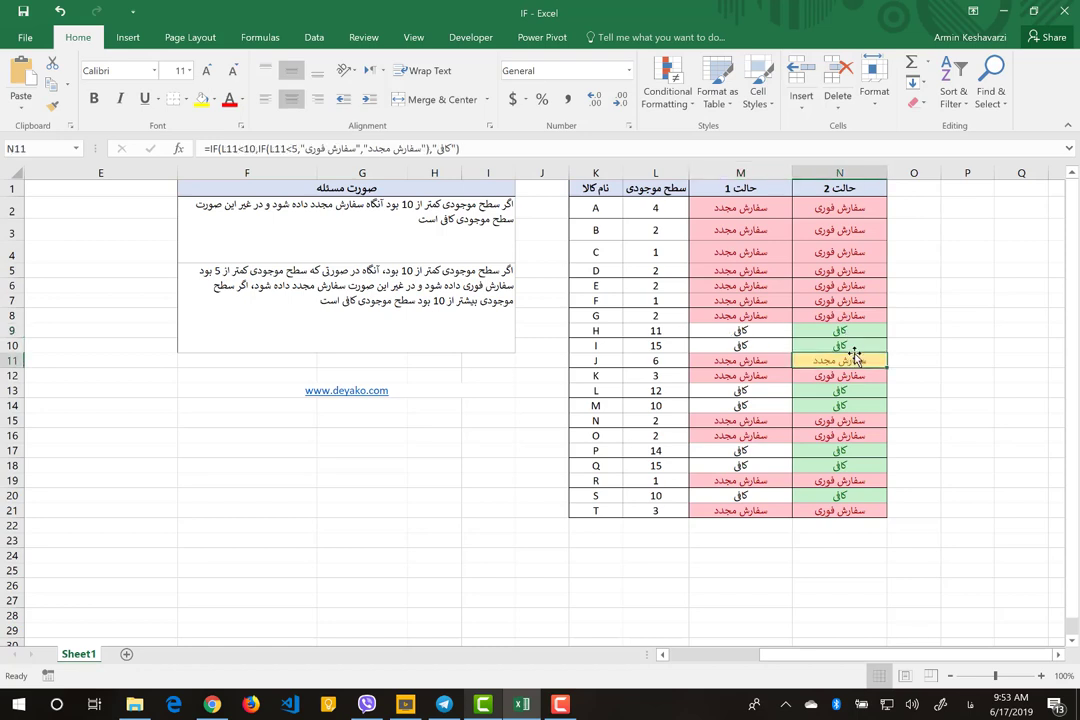
left_click(858, 345)
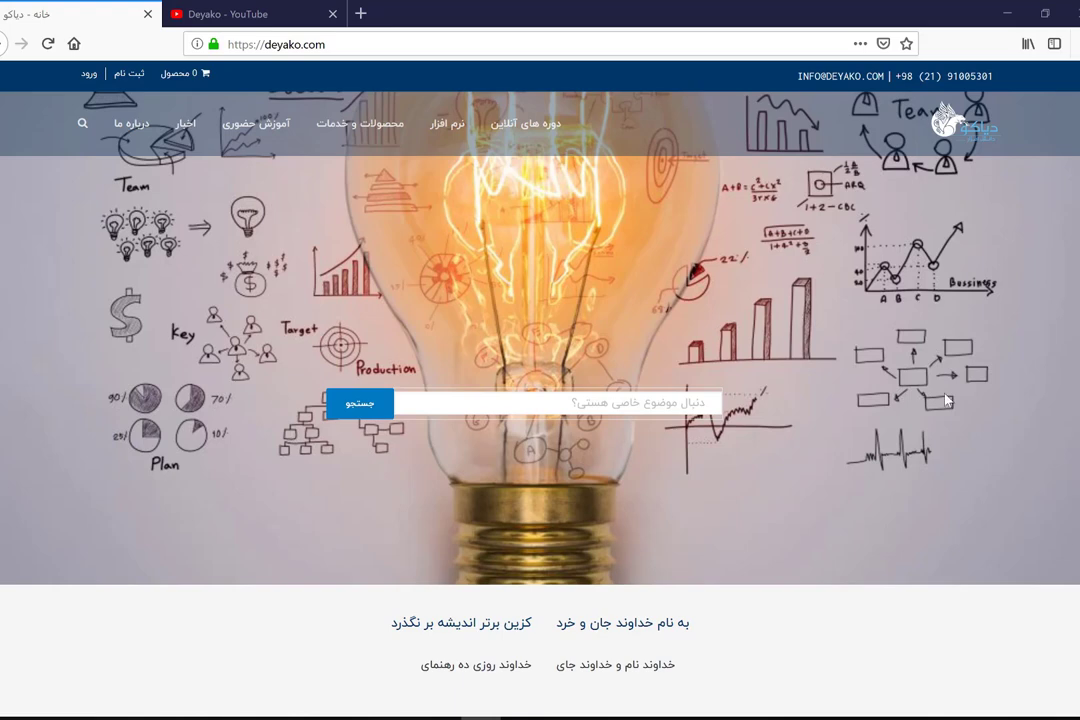
Switch from the Deyako website to its YouTube channel page, and view the Deyako channel info in Telegram
left_click(259, 14)
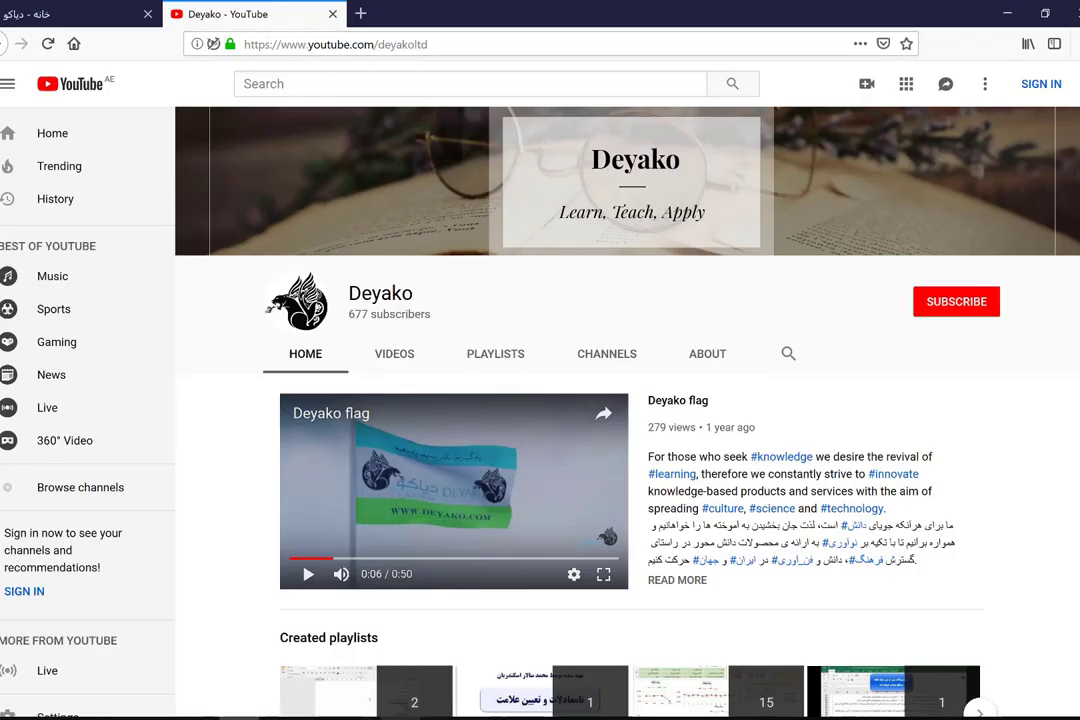
left_click(410, 716)
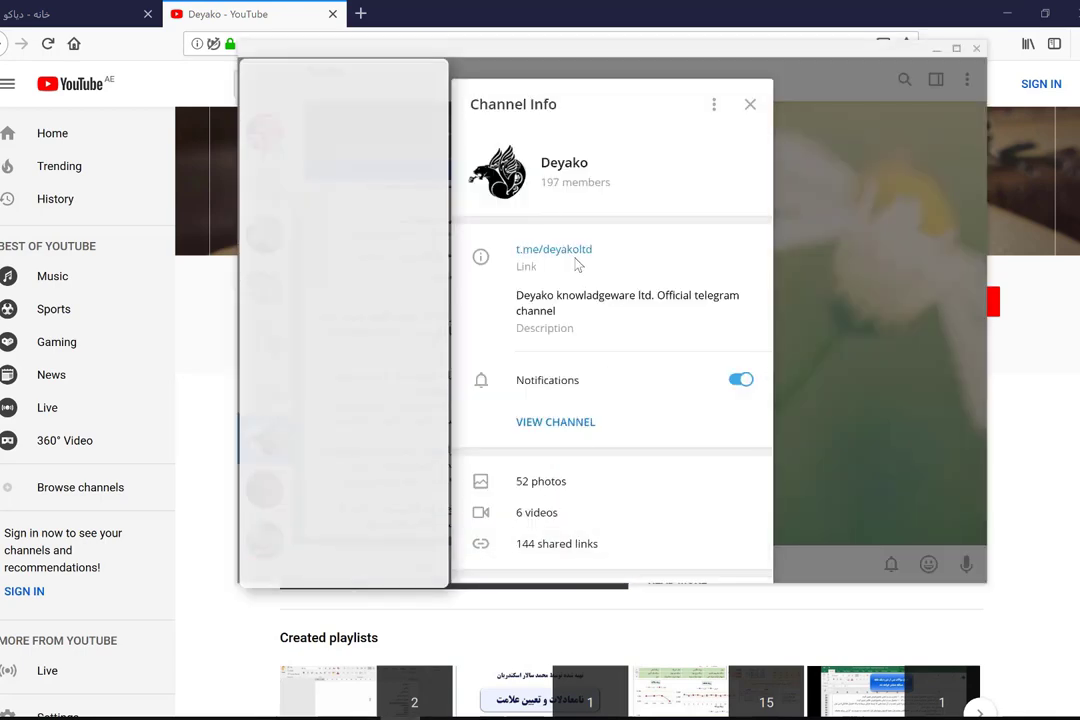